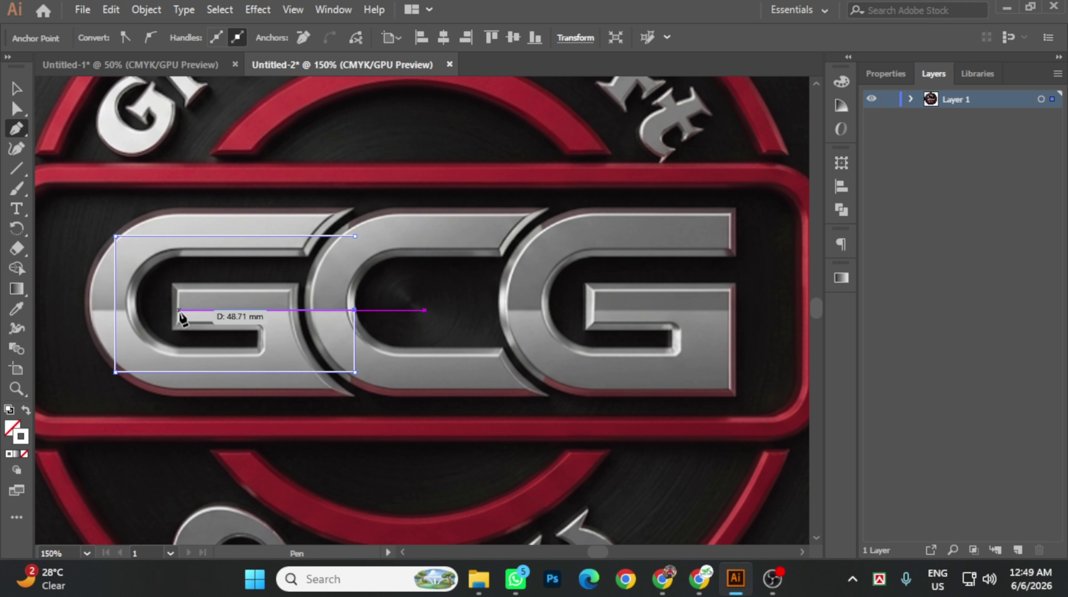
Step: Complete the first letter's G-shaped path with its inner horizontal bar and resize it to follow the middle of the letter's strokes
{"action": "left_click", "coordinate": [177, 310], "text": "shift"}
{"action": "left_click", "coordinate": [17, 88]}
{"action": "left_click", "coordinate": [258, 239]}
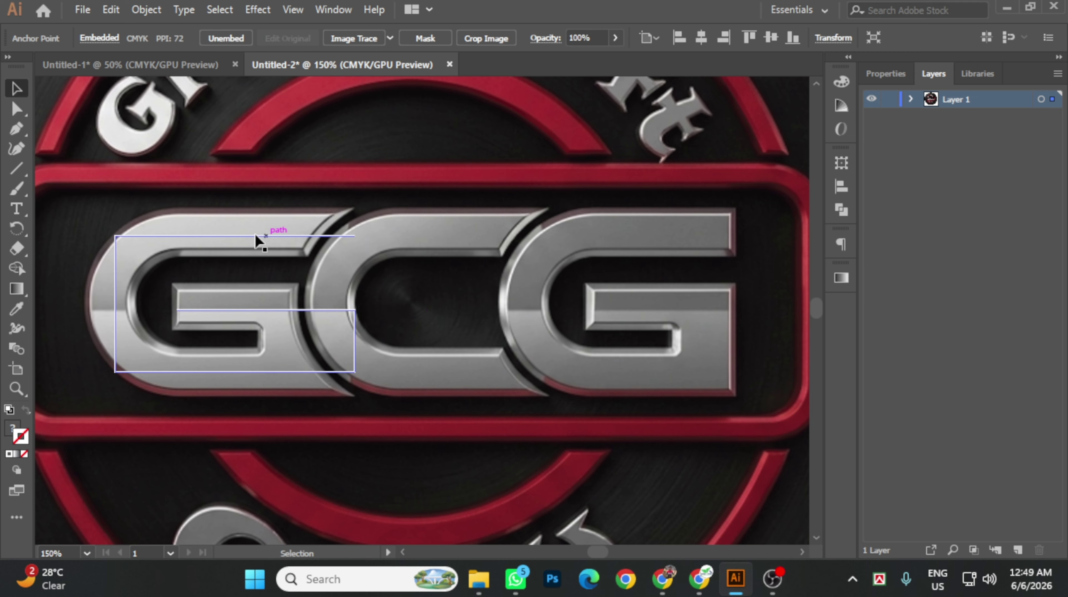
{"action": "left_click", "coordinate": [246, 242]}
{"action": "left_click_drag", "start_coordinate": [236, 236], "coordinate": [235, 232]}
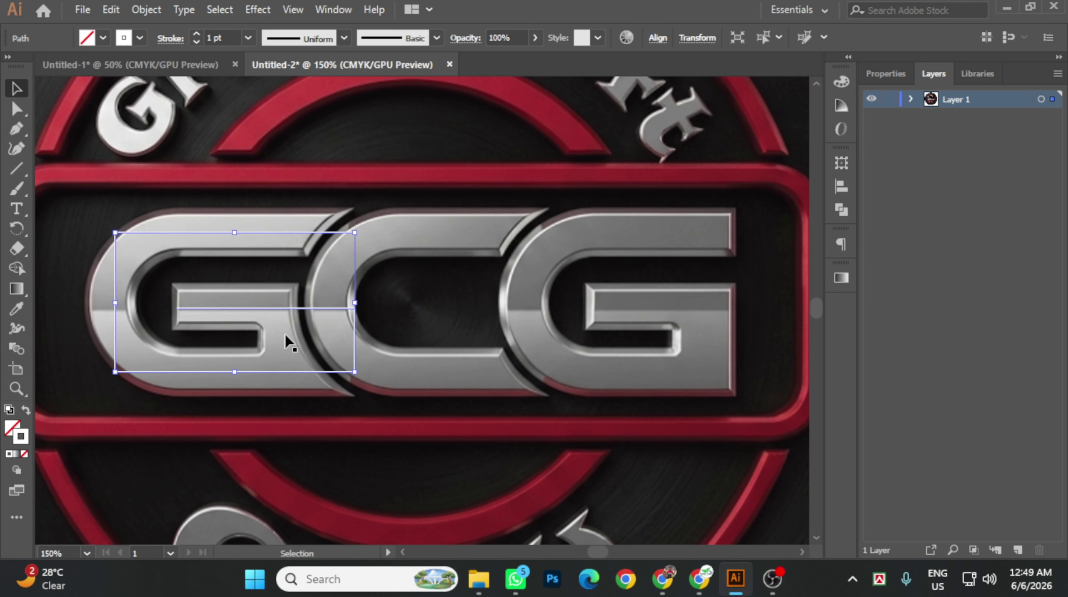
{"action": "left_click_drag", "start_coordinate": [235, 372], "coordinate": [234, 376]}
{"action": "left_click_drag", "start_coordinate": [114, 302], "coordinate": [107, 309]}
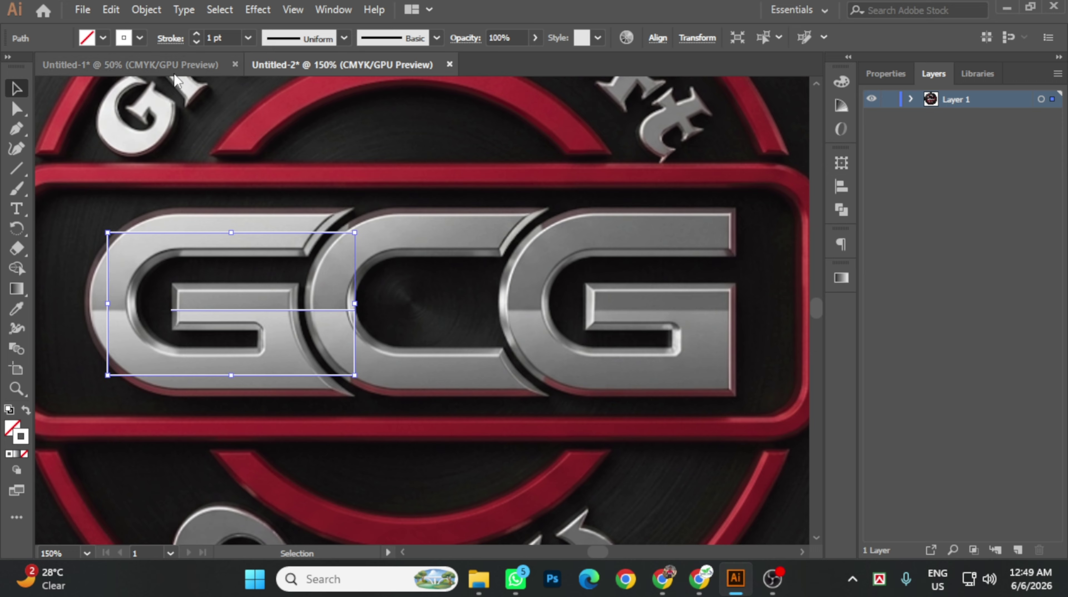
Step: Set the G path's stroke weight to 35 pt and its stroke colour to pink
{"action": "left_click", "coordinate": [196, 34]}
{"action": "left_click", "coordinate": [197, 35]}
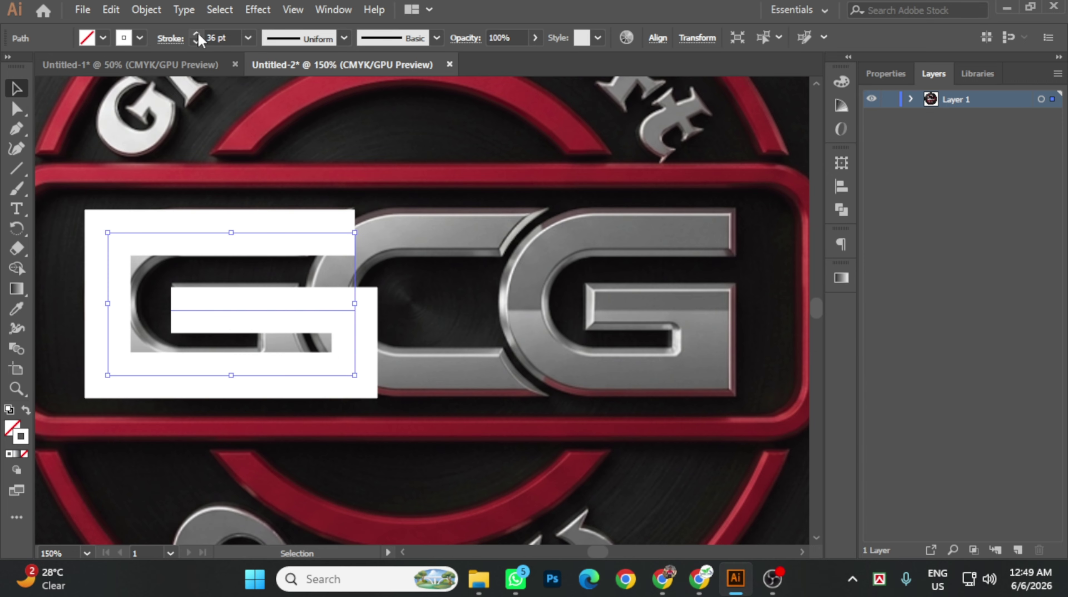
{"action": "left_click", "coordinate": [197, 41]}
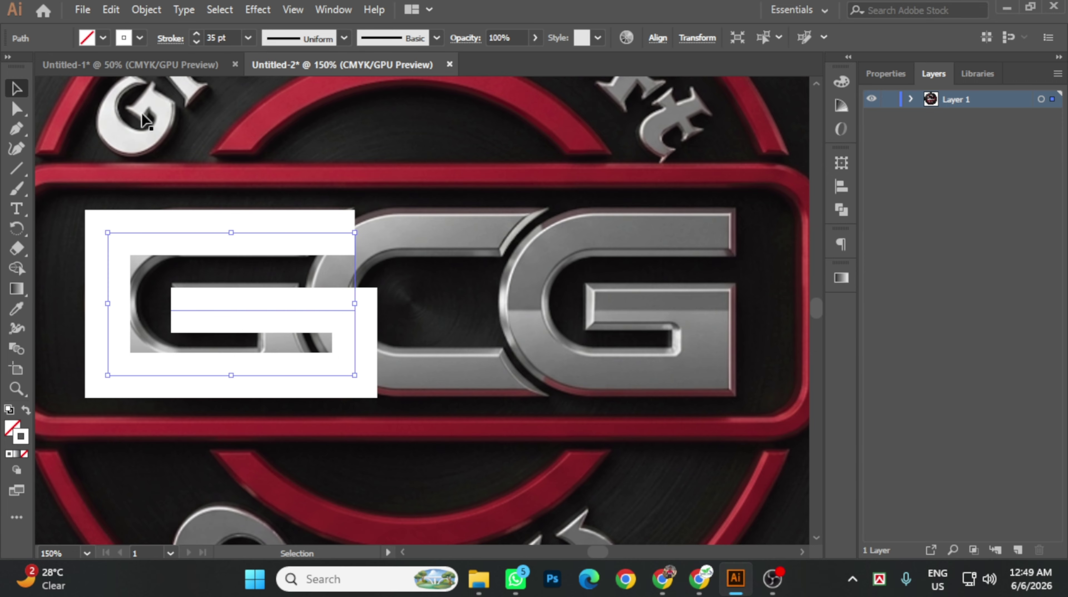
{"action": "double_click", "coordinate": [23, 438]}
{"action": "left_click", "coordinate": [391, 207]}
{"action": "left_click", "coordinate": [443, 159]}
{"action": "left_click", "coordinate": [707, 178]}
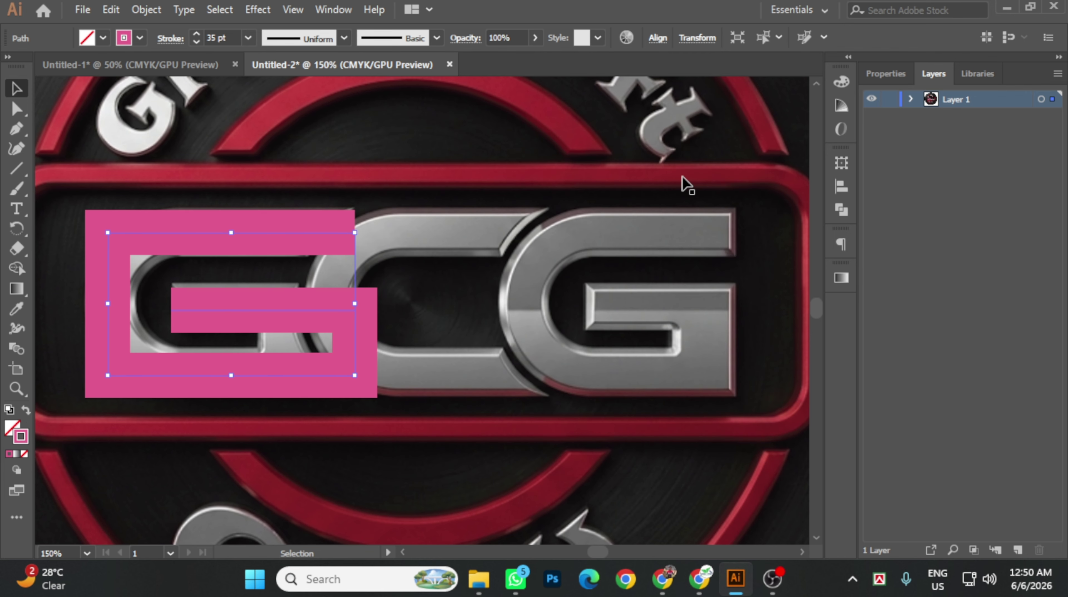
Step: Round the G path's two outer left corners to a radius of about 19.8 mm to match the reference curve
{"action": "left_click", "coordinate": [17, 107]}
{"action": "left_click", "coordinate": [108, 233]}
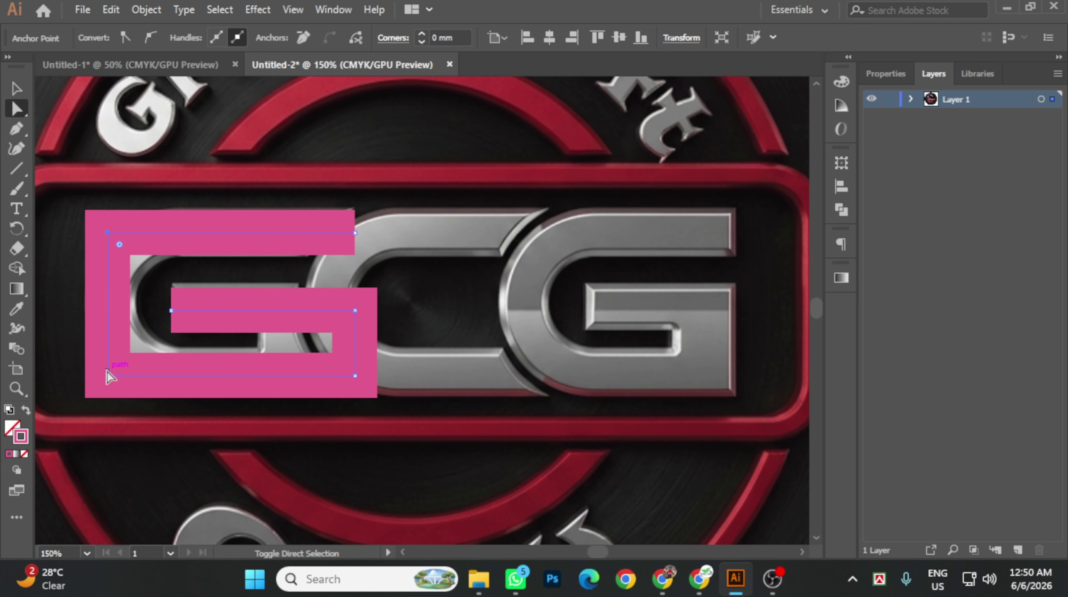
{"action": "left_click", "coordinate": [108, 374], "text": "shift"}
{"action": "left_click_drag", "start_coordinate": [119, 363], "coordinate": [221, 364]}
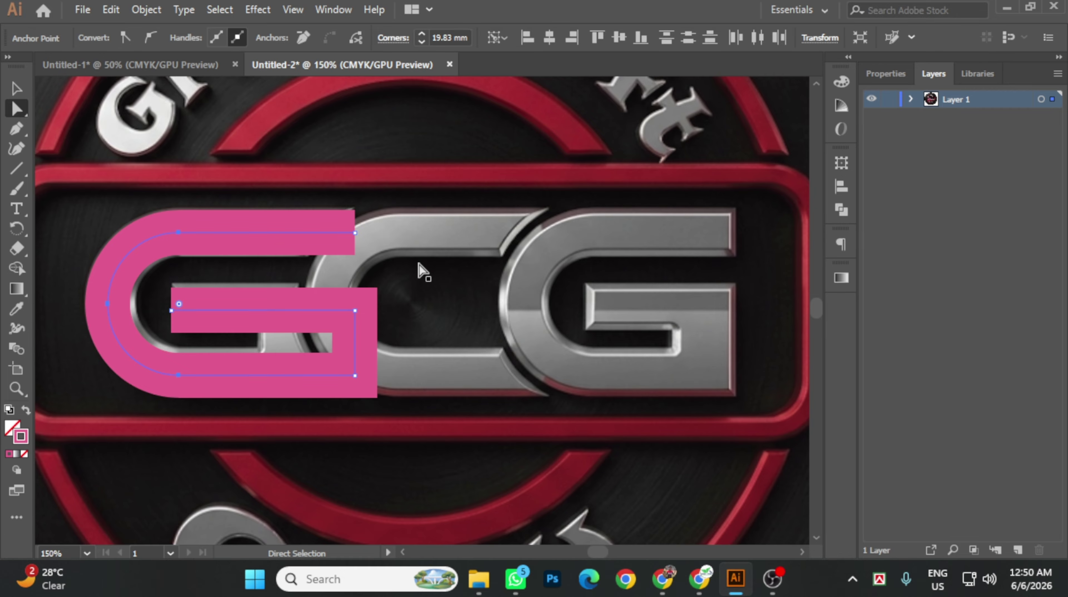
{"action": "left_click", "coordinate": [400, 282]}
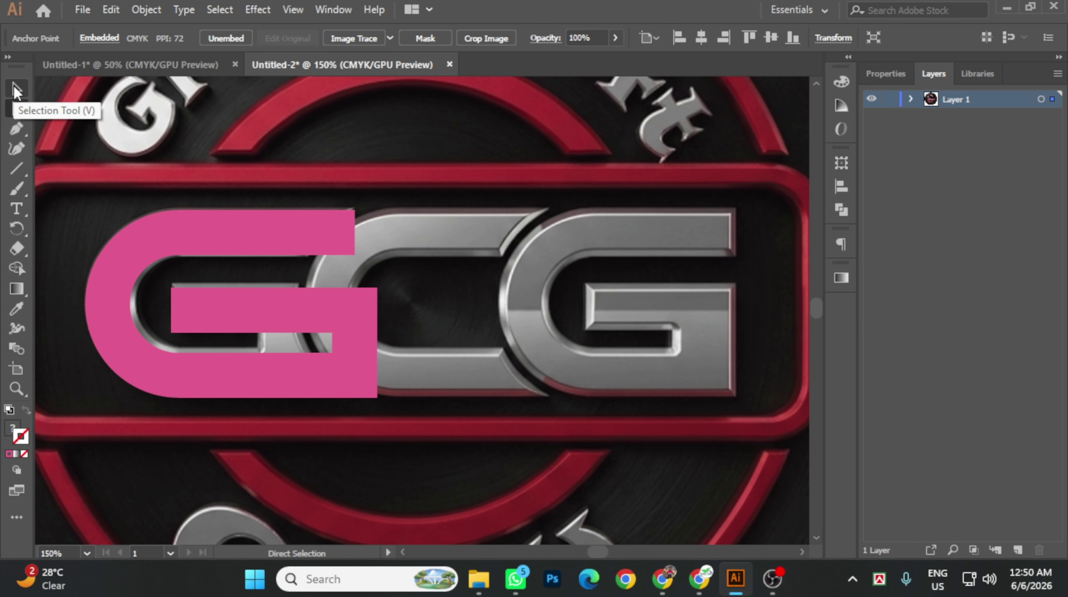
Step: Move the pink G aside to the left and draw an open, square-cornered C path over the middle letter with the Pen tool
{"action": "left_click", "coordinate": [16, 89]}
{"action": "left_click", "coordinate": [251, 237]}
{"action": "left_click_drag", "start_coordinate": [315, 237], "coordinate": [164, 238]}
{"action": "left_click", "coordinate": [17, 112]}
{"action": "left_click", "coordinate": [16, 129]}
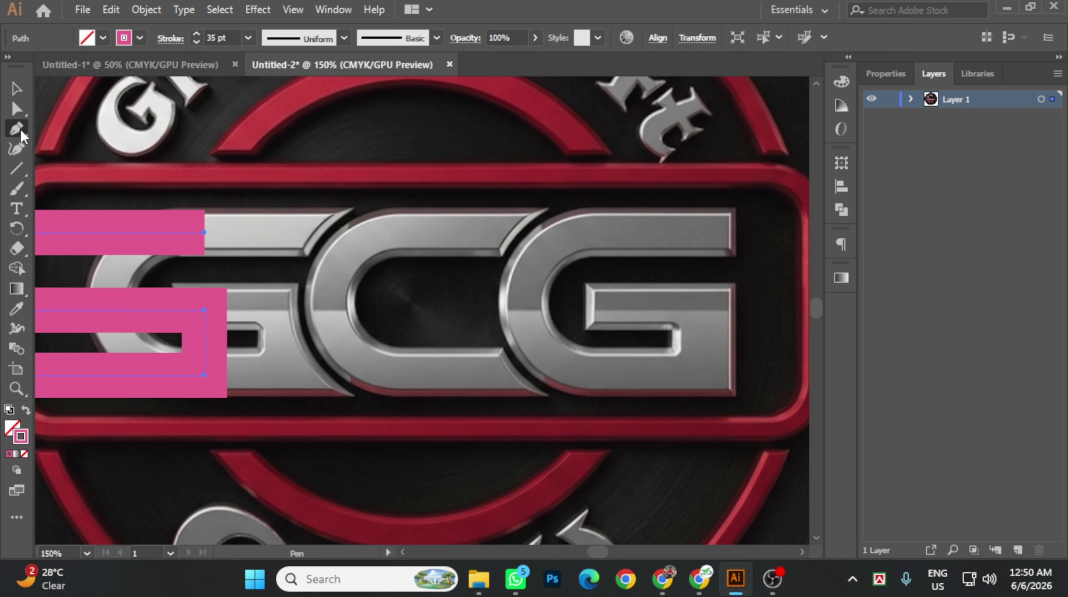
{"action": "left_click", "coordinate": [204, 231]}
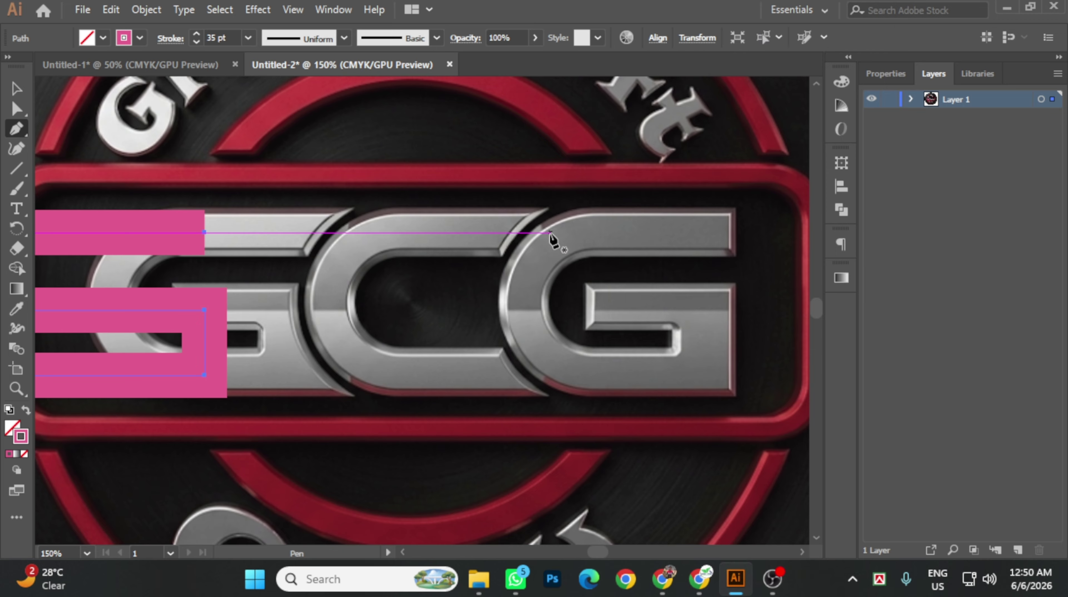
{"action": "left_click", "coordinate": [550, 233]}
{"action": "left_click", "coordinate": [333, 246], "text": "shift"}
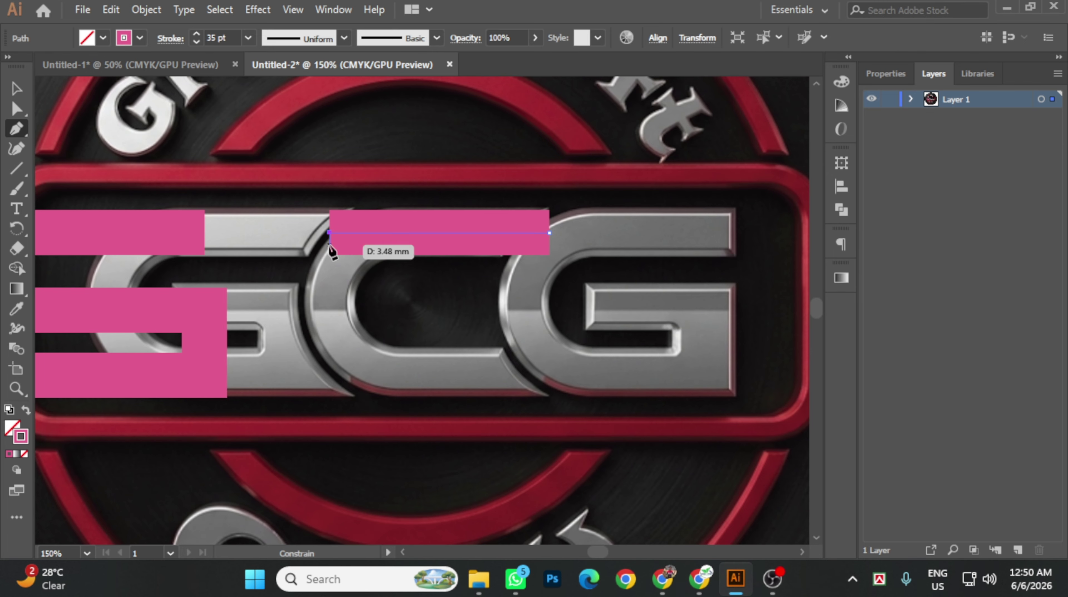
{"action": "left_click", "coordinate": [338, 376], "text": "shift"}
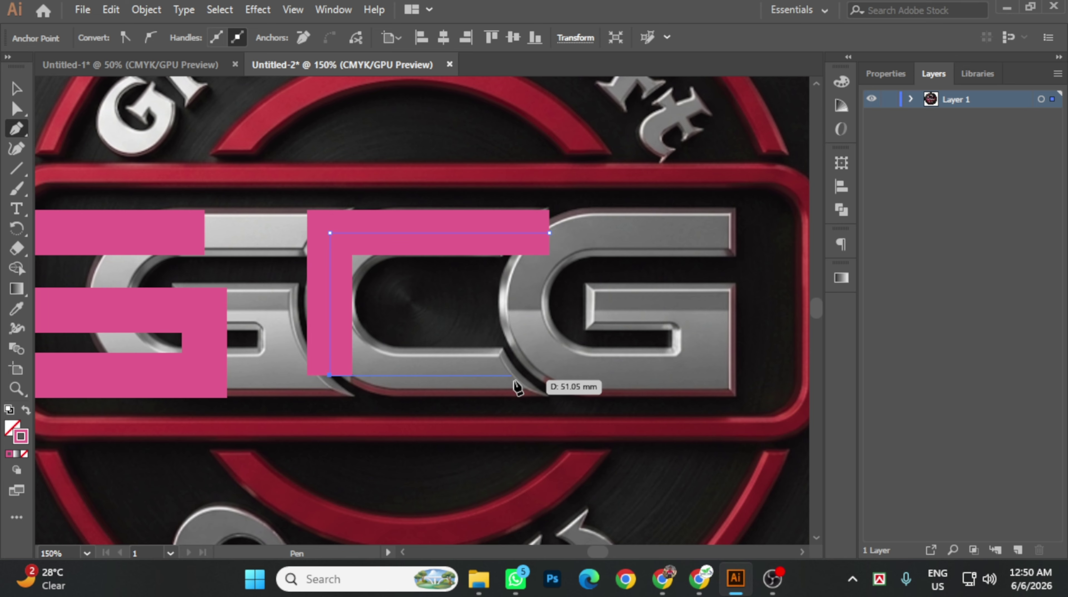
{"action": "left_click", "coordinate": [549, 378], "text": "shift"}
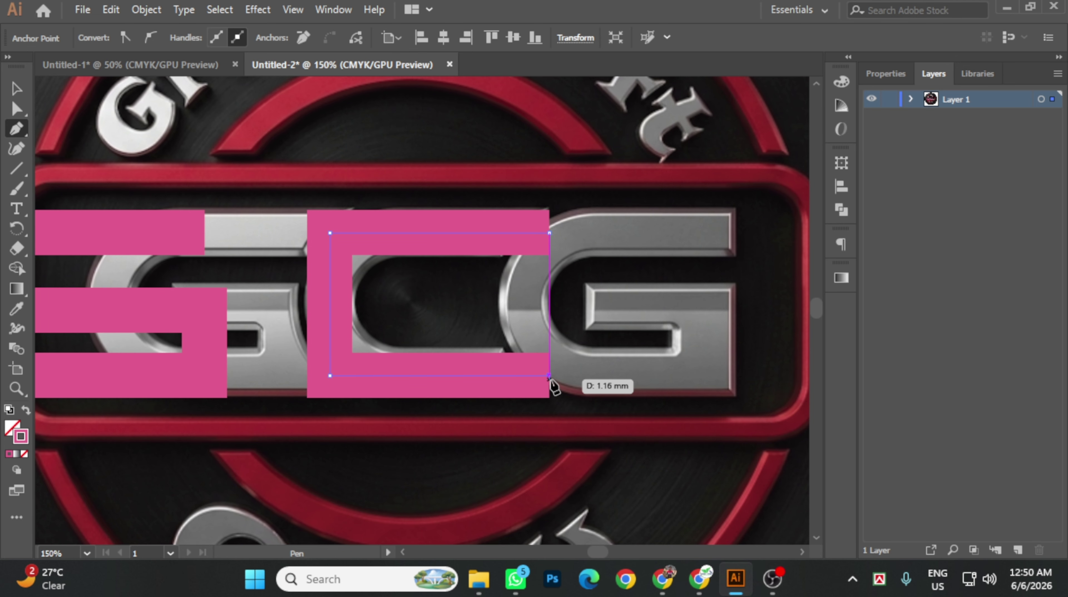
Step: Reduce the C path's height slightly to fit the middle letter and round its two left corners fully
{"action": "left_click", "coordinate": [17, 88]}
{"action": "mouse_move", "coordinate": [440, 379]}
{"action": "left_mouse_down"}
{"action": "mouse_move", "coordinate": [424, 358]}
{"action": "mouse_move", "coordinate": [422, 378]}
{"action": "mouse_move", "coordinate": [442, 371]}
{"action": "left_mouse_up"}
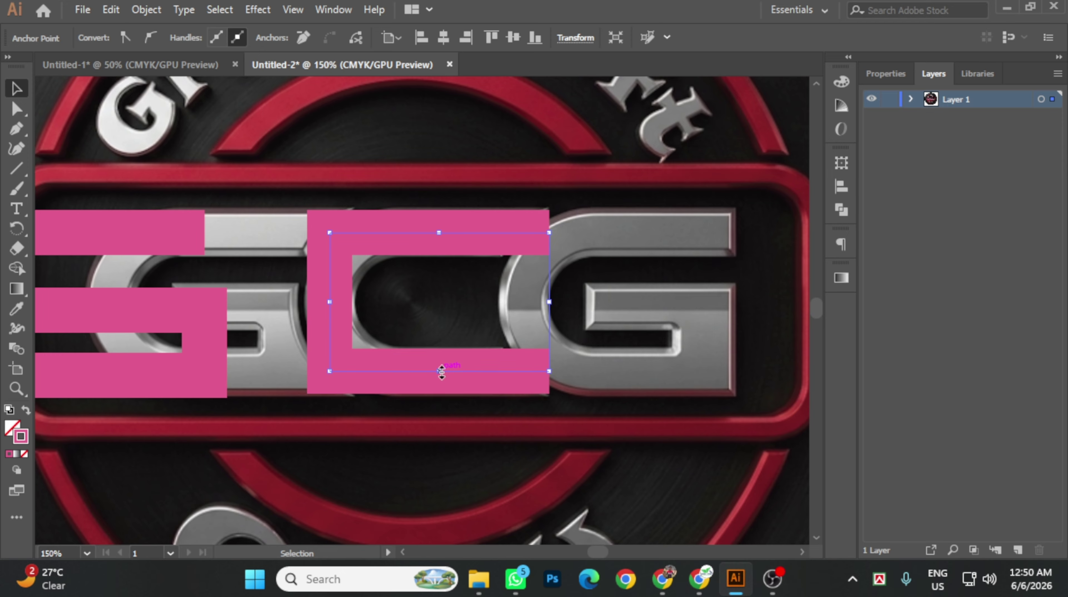
{"action": "left_click", "coordinate": [17, 108]}
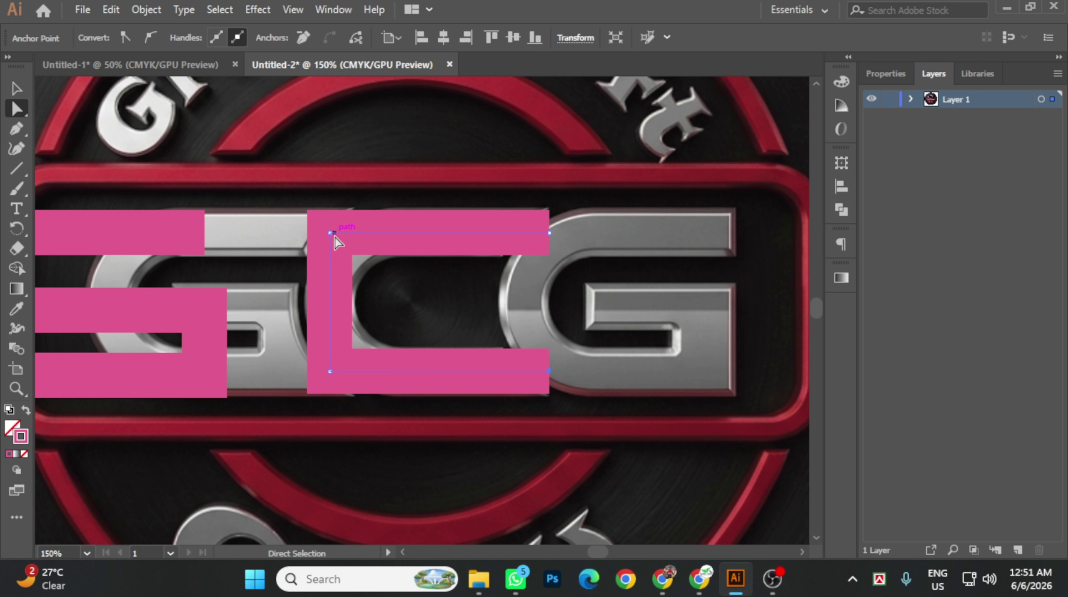
{"action": "left_click", "coordinate": [329, 232]}
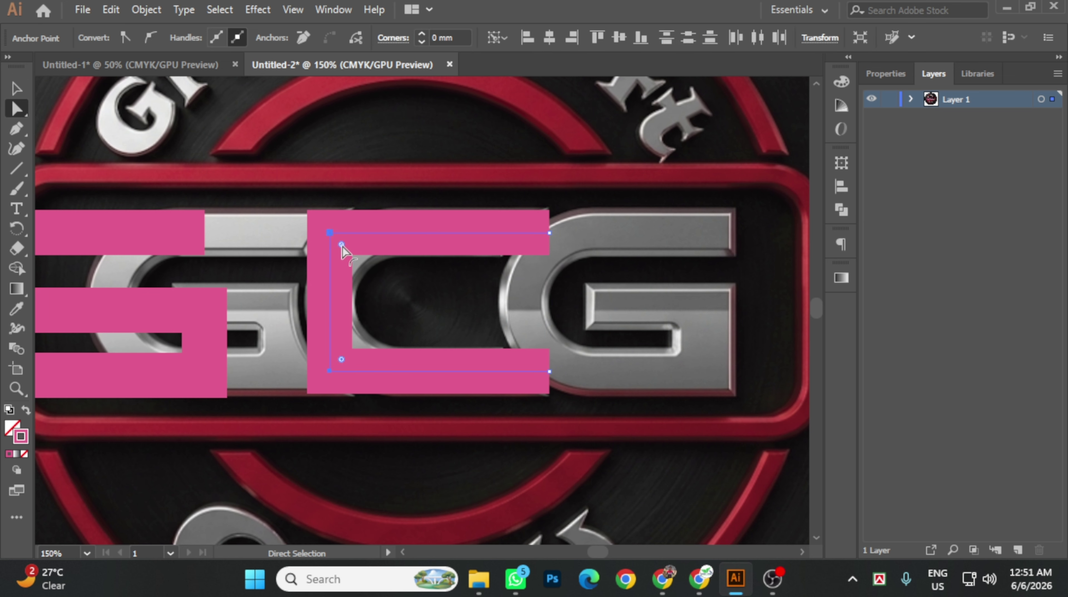
{"action": "left_click_drag", "start_coordinate": [342, 245], "coordinate": [463, 321]}
{"action": "left_click", "coordinate": [15, 90]}
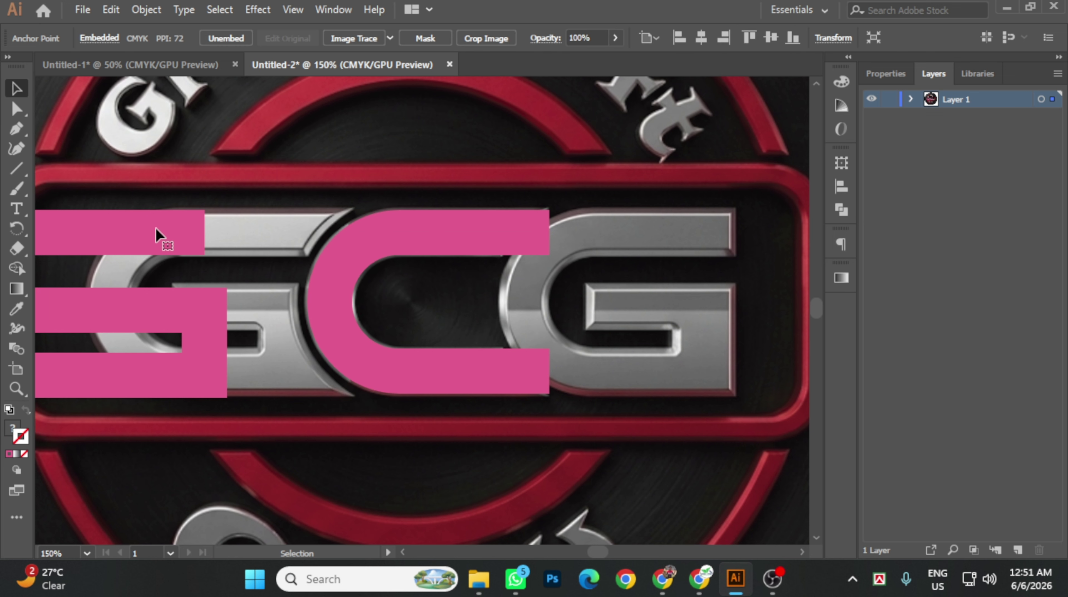
Step: Move the pink G back over the first letter, fine-tune its position, and place a copy over the third letter
{"action": "left_click_drag", "start_coordinate": [159, 235], "coordinate": [302, 252]}
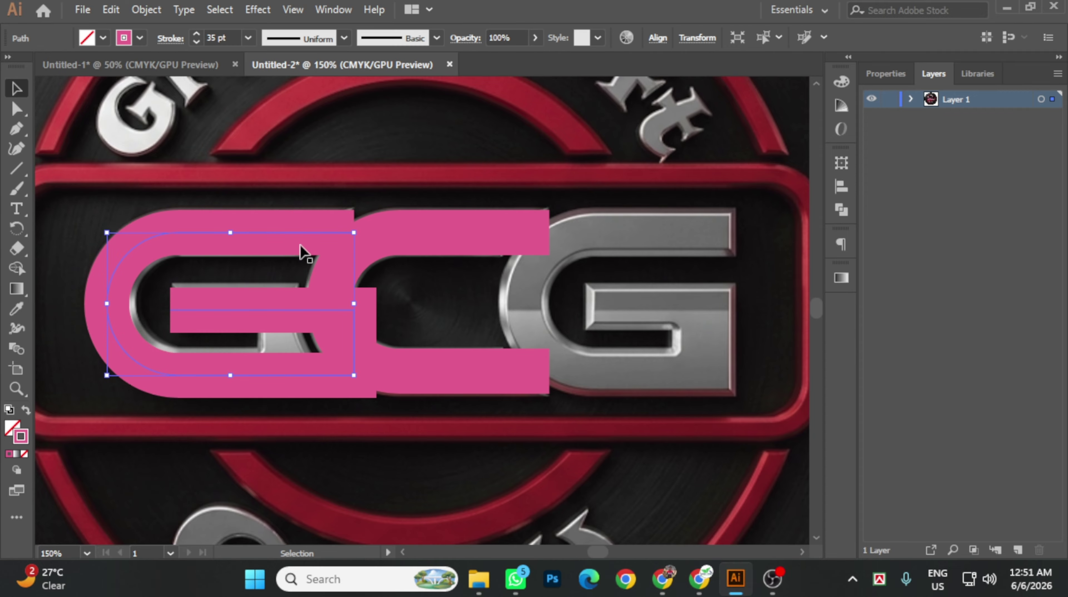
{"action": "key", "text": "Right"}
{"action": "key", "text": "Right"}
{"action": "key", "text": "Right"}
{"action": "key", "text": "Right"}
{"action": "key", "text": "Right"}
{"action": "key", "text": "Right"}
{"action": "key", "text": "Up"}
{"action": "key", "text": "Up"}
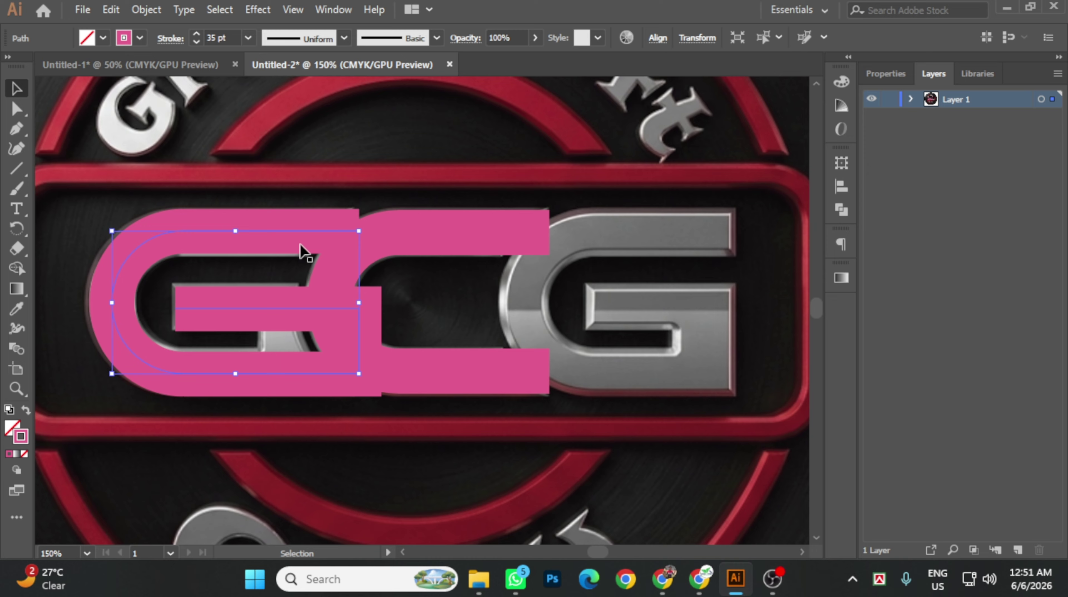
{"action": "left_click_drag", "start_coordinate": [180, 238], "coordinate": [597, 240]}
Step: Try to align the three letter paths by their vertical centres
{"action": "left_click", "coordinate": [436, 250], "text": "shift"}
{"action": "left_click", "coordinate": [298, 238], "text": "shift"}
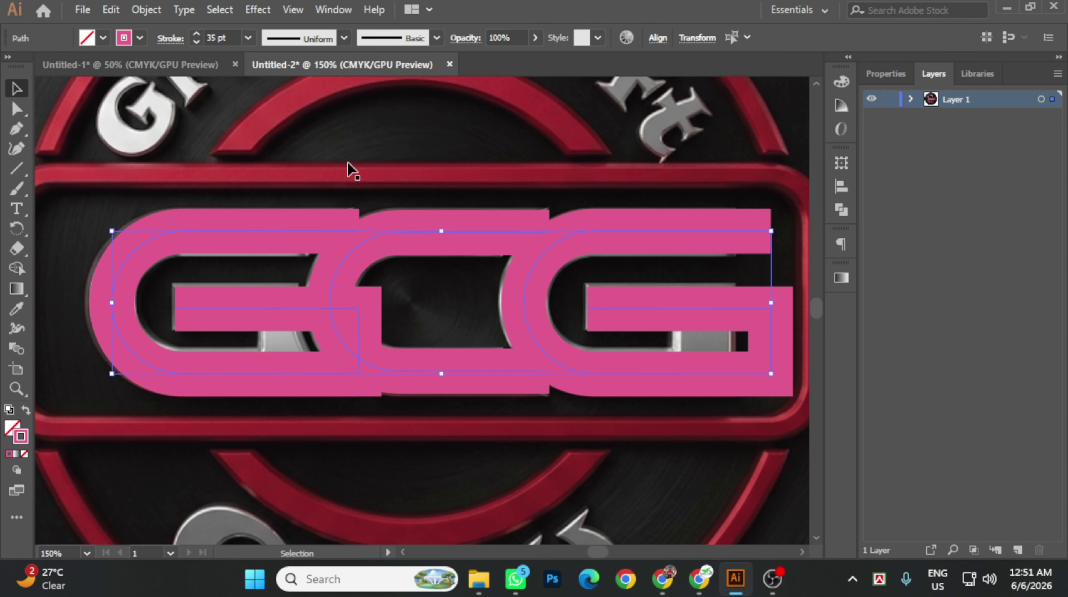
{"action": "left_click", "coordinate": [657, 39]}
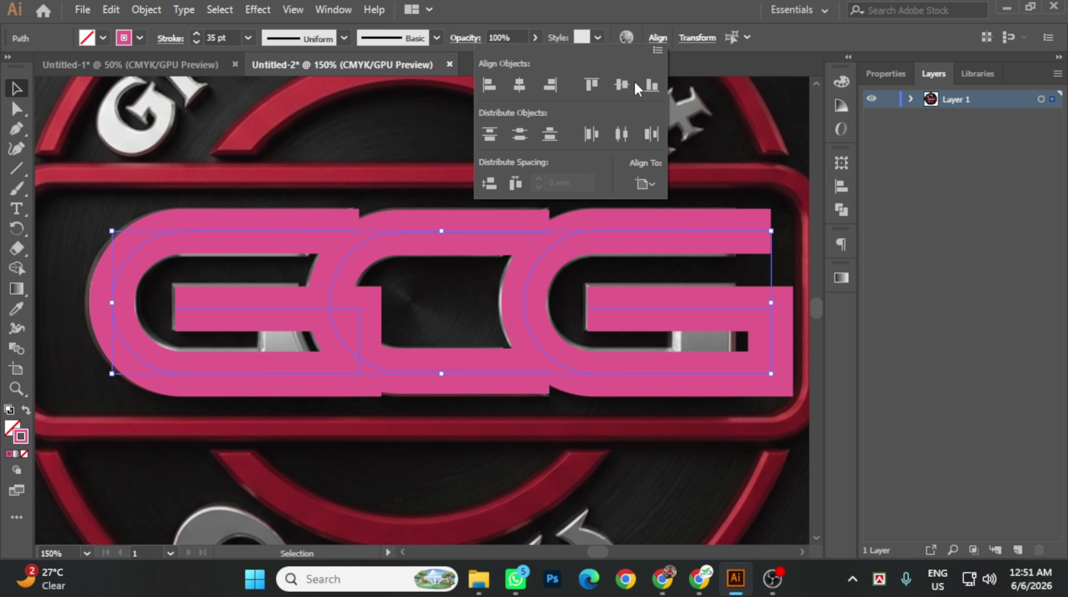
{"action": "left_click", "coordinate": [621, 84]}
{"action": "key", "text": "ctrl+z"}
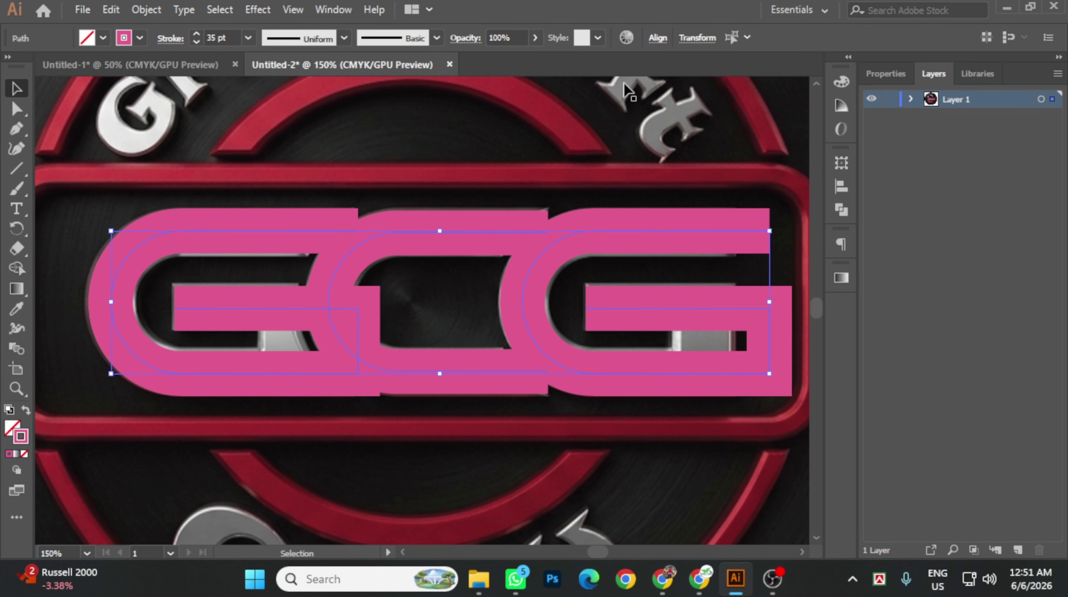
Step: Try to shift only the two lower-right anchors of the third letter's path left to the reference edge
{"action": "left_click", "coordinate": [716, 163]}
{"action": "key", "text": "a"}
{"action": "left_click", "coordinate": [770, 309]}
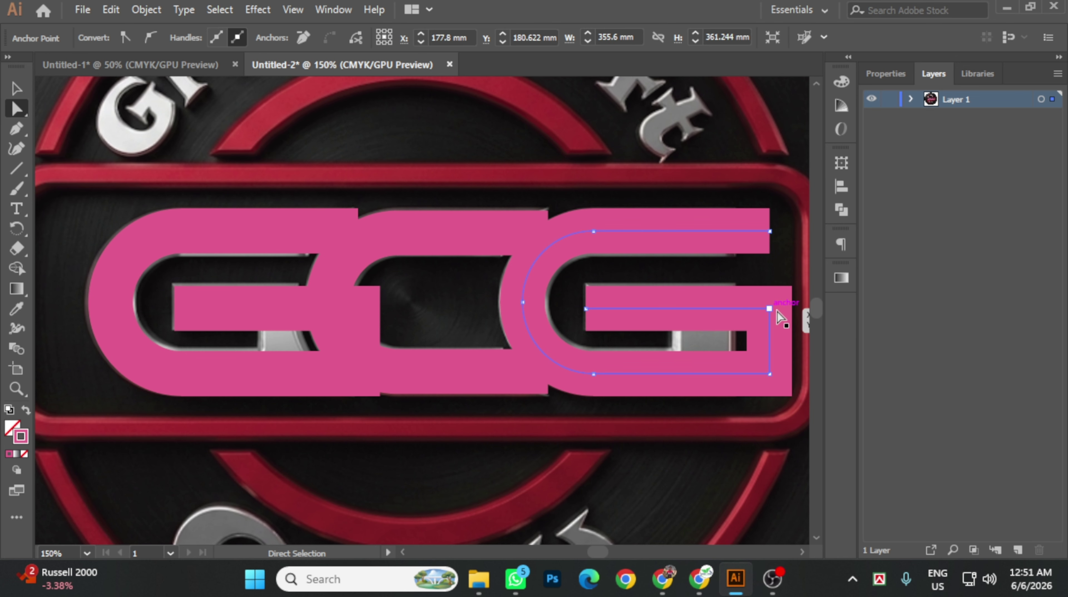
{"action": "left_click", "coordinate": [770, 375], "text": "shift"}
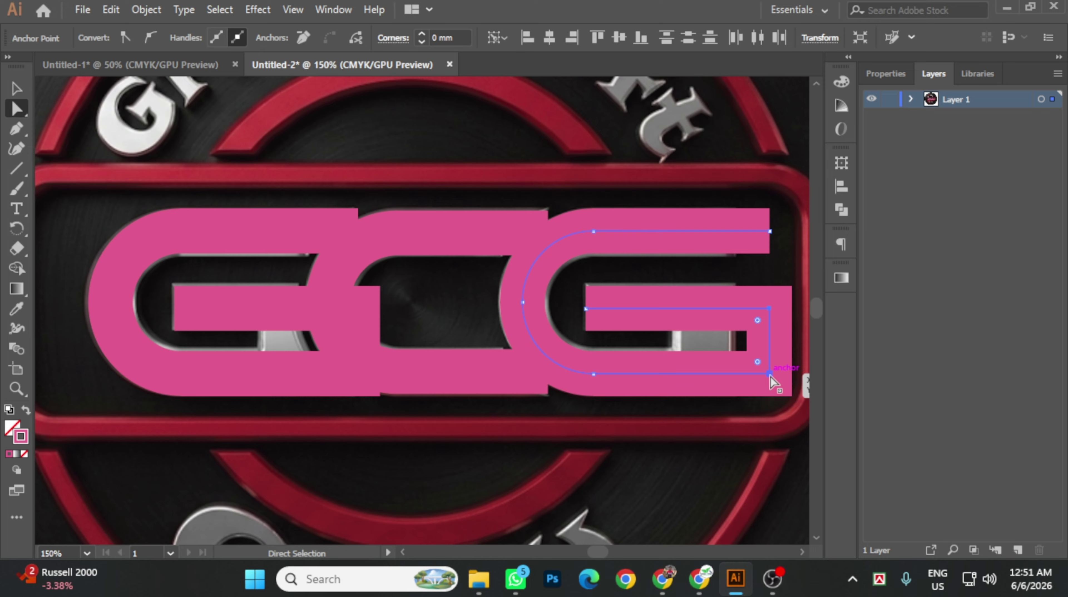
{"action": "key", "text": "Left"}
{"action": "key", "text": "Left"}
{"action": "key", "text": "Left"}
{"action": "key", "text": "Left"}
{"action": "key", "text": "Left"}
{"action": "key", "text": "Left"}
{"action": "key", "text": "Left"}
{"action": "key", "text": "Left"}
{"action": "key", "text": "Left"}
{"action": "key", "text": "Left"}
{"action": "key", "text": "Left"}
{"action": "key", "text": "Left"}
{"action": "key", "text": "Left"}
{"action": "key", "text": "Left"}
{"action": "key", "text": "Left"}
{"action": "key", "text": "Left"}
{"action": "key", "text": "Left"}
{"action": "key", "text": "Left"}
{"action": "key", "text": "Left"}
{"action": "key", "text": "Left"}
{"action": "key", "text": "Left"}
{"action": "key", "text": "Left"}
{"action": "key", "text": "Left"}
{"action": "key", "text": "Left"}
{"action": "key", "text": "Left"}
{"action": "key", "text": "Left"}
{"action": "key", "text": "Left"}
{"action": "key", "text": "Left"}
{"action": "key", "text": "Left"}
{"action": "key", "text": "Left"}
{"action": "key", "text": "Left"}
{"action": "key", "text": "Left"}
{"action": "key", "text": "Left"}
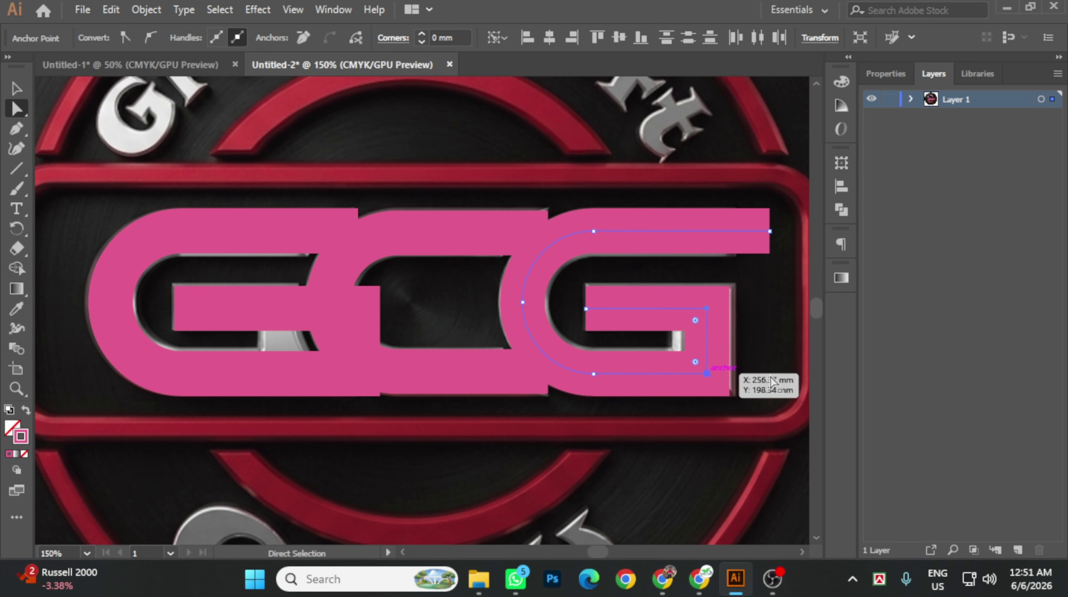
{"action": "key", "text": "v"}
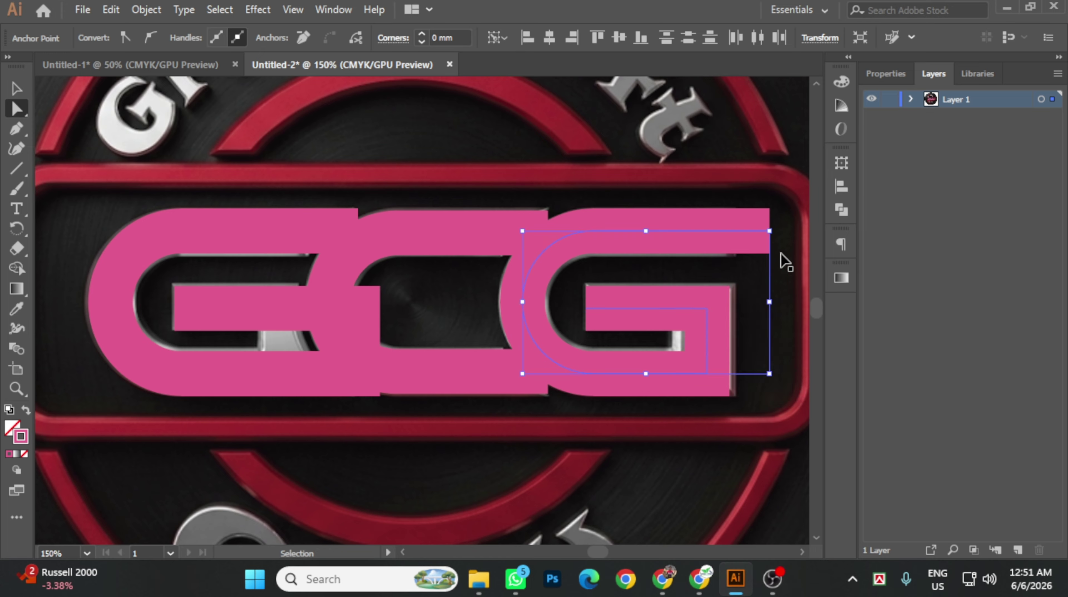
Step: Undo the shifts of the third letter's lower-right anchors
{"action": "key", "text": "ctrl+z"}
{"action": "key", "text": "ctrl+z"}
{"action": "key", "text": "ctrl+z"}
{"action": "key", "text": "ctrl+z"}
{"action": "key", "text": "ctrl+z"}
{"action": "key", "text": "ctrl+z"}
{"action": "key", "text": "ctrl+z"}
{"action": "key", "text": "ctrl+z"}
{"action": "key", "text": "ctrl+z"}
{"action": "key", "text": "ctrl+z"}
{"action": "key", "text": "ctrl+z"}
{"action": "key", "text": "ctrl+z"}
{"action": "key", "text": "ctrl+z"}
{"action": "key", "text": "ctrl+z"}
{"action": "key", "text": "ctrl+z"}
{"action": "key", "text": "ctrl+z"}
{"action": "key", "text": "ctrl+z"}
{"action": "key", "text": "ctrl+z"}
{"action": "key", "text": "ctrl+z"}
{"action": "key", "text": "ctrl+z"}
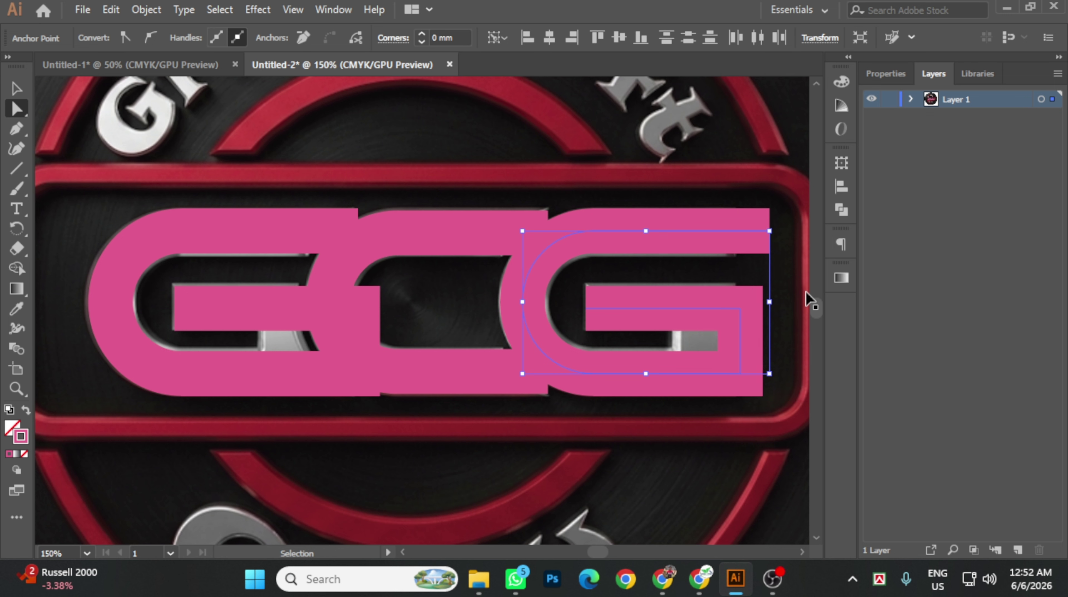
{"action": "key", "text": "ctrl+z"}
{"action": "key", "text": "ctrl+z"}
{"action": "key", "text": "ctrl+z"}
{"action": "key", "text": "ctrl+z"}
{"action": "key", "text": "ctrl+z"}
{"action": "key", "text": "ctrl+z"}
{"action": "key", "text": "ctrl+z"}
{"action": "key", "text": "ctrl+z"}
{"action": "key", "text": "ctrl+z"}
{"action": "key", "text": "ctrl+z"}
{"action": "key", "text": "ctrl+z"}
{"action": "key", "text": "ctrl+z"}
{"action": "key", "text": "ctrl+z"}
{"action": "key", "text": "ctrl+z"}
{"action": "key", "text": "ctrl+z"}
{"action": "key", "text": "ctrl+z"}
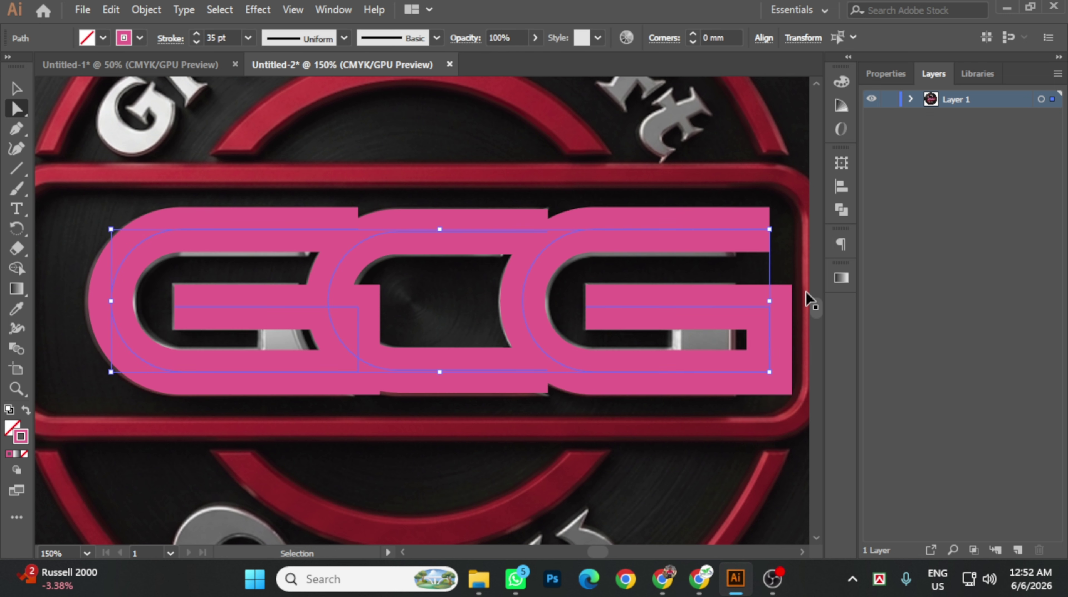
Step: Shift the third letter's two lower-right anchors and its upper arm's endpoint left until the stroke's lower right side meets the reference edge
{"action": "key", "text": "a"}
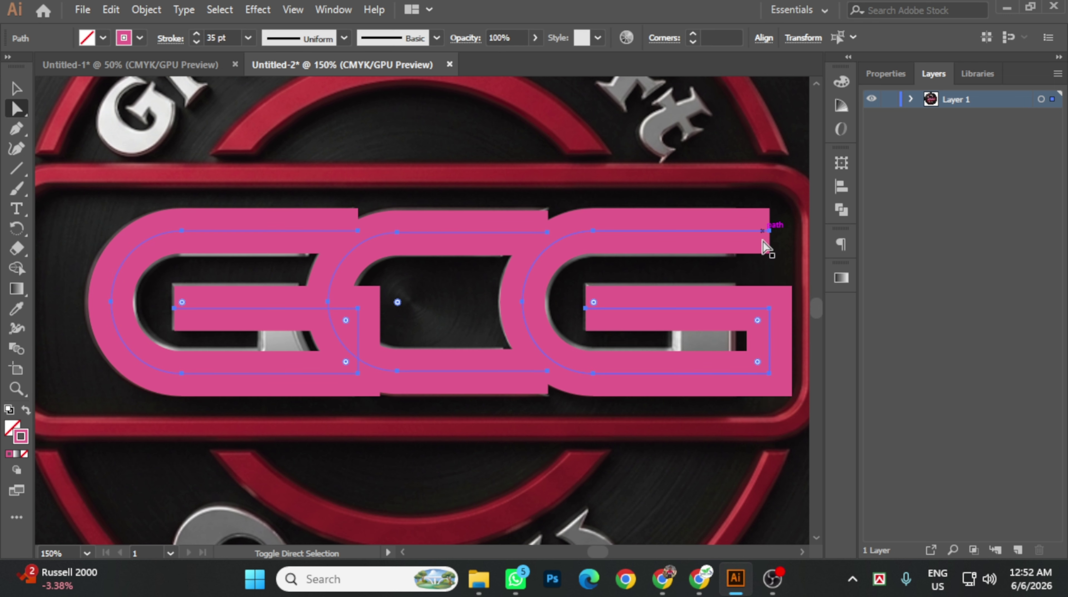
{"action": "left_click", "coordinate": [769, 373]}
{"action": "left_click", "coordinate": [769, 309], "text": "shift"}
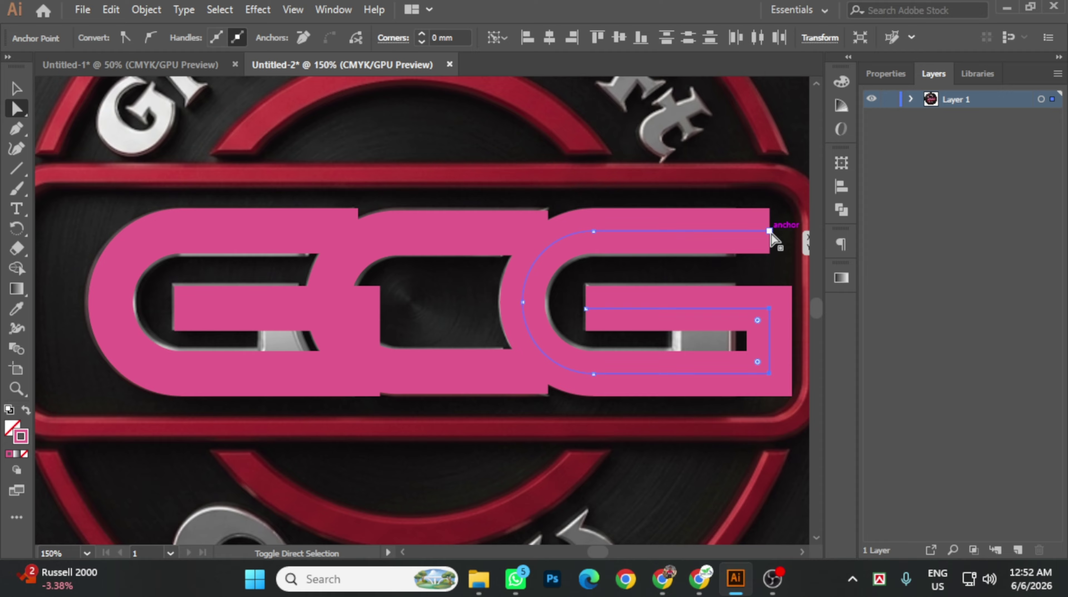
{"action": "key", "text": "shift+Left"}
{"action": "key", "text": "shift+Left"}
{"action": "key", "text": "shift+Left"}
{"action": "key", "text": "shift+Left"}
{"action": "key", "text": "shift+Left"}
{"action": "key", "text": "shift+Left"}
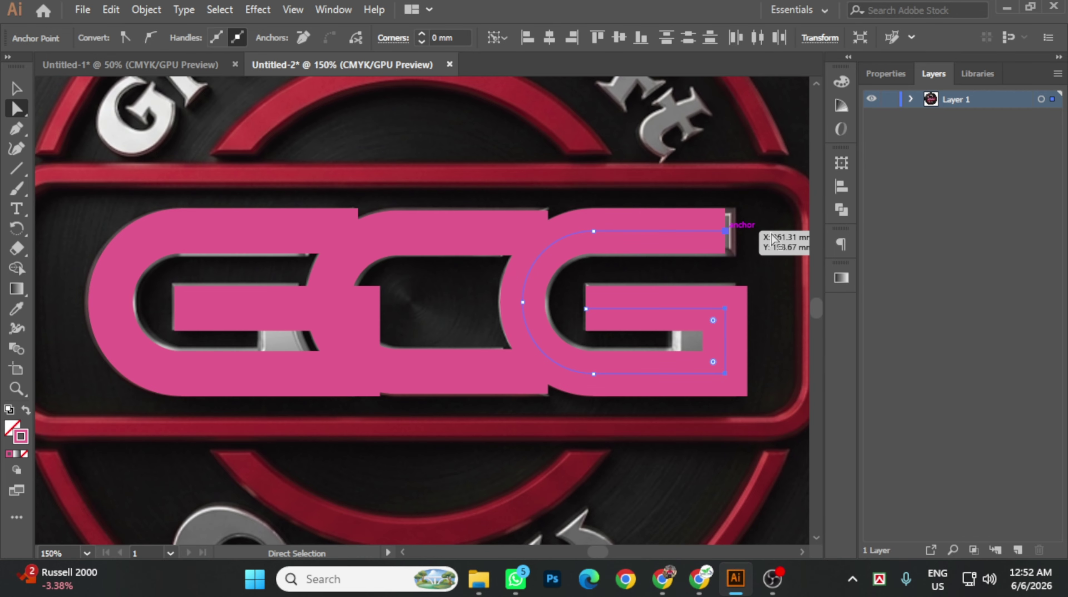
{"action": "key", "text": "shift+Left"}
{"action": "key", "text": "shift+Left"}
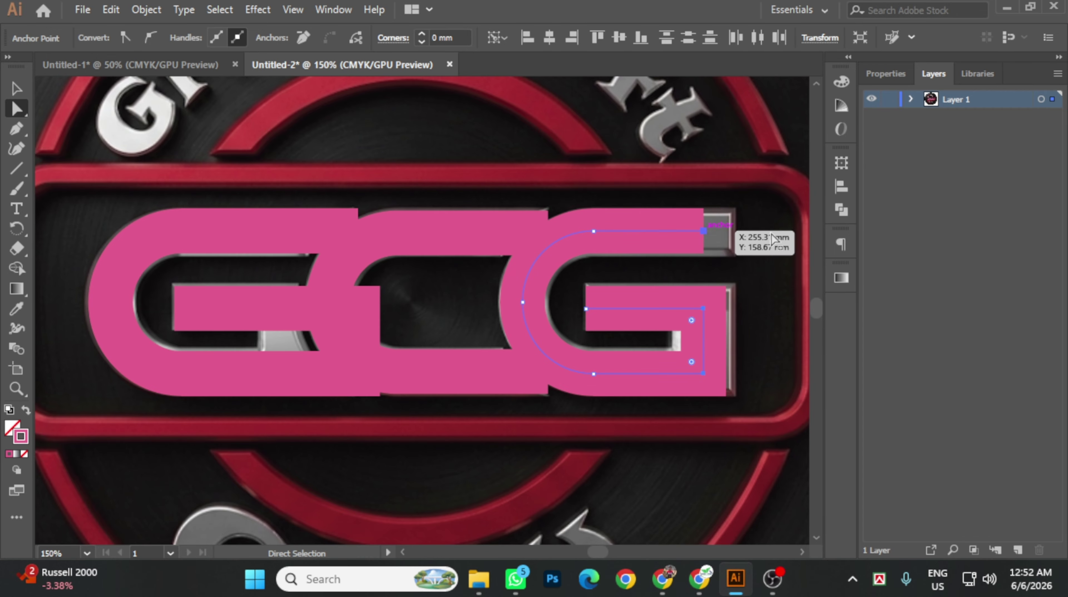
{"action": "key", "text": "shift+Right"}
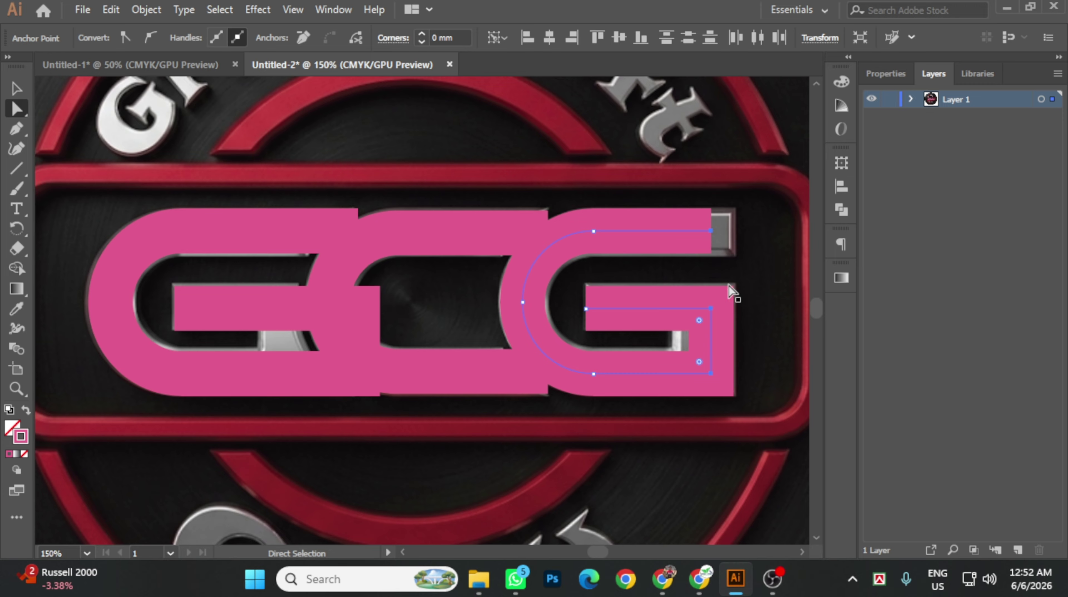
Step: Shift the third letter's upper arm endpoint right until the stroke meets the right edge of the reference letter
{"action": "left_click", "coordinate": [712, 233]}
{"action": "key", "text": "shift+Right"}
{"action": "key", "text": "shift+Right"}
{"action": "key", "text": "shift+Right"}
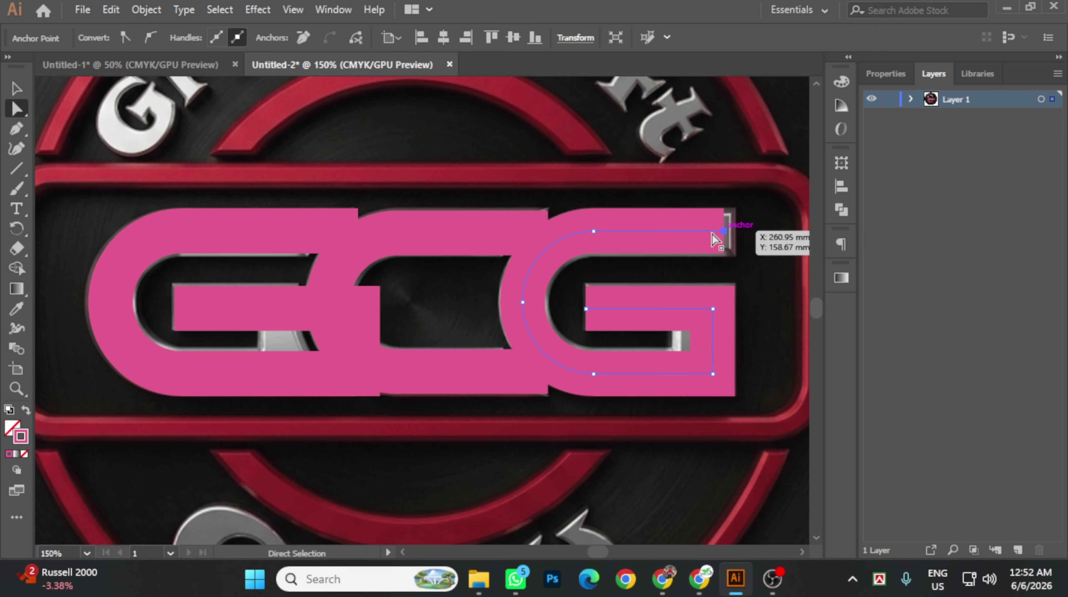
Step: Select all three GCG letter paths and convert their strokes to filled outlines with Outline Stroke
{"action": "key", "text": "v"}
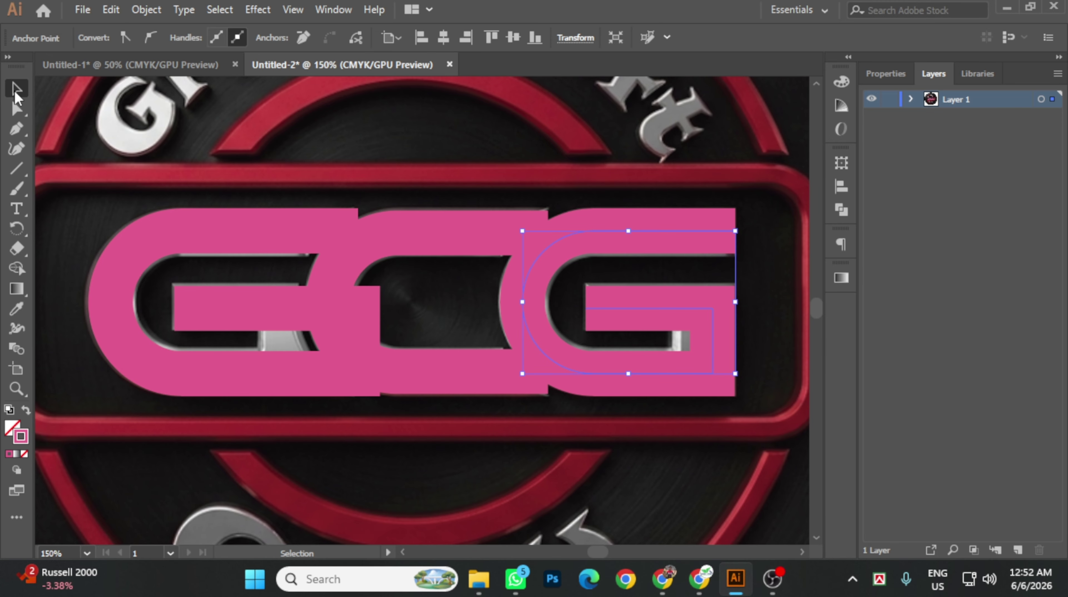
{"action": "left_click", "coordinate": [547, 227]}
{"action": "left_click", "coordinate": [563, 243]}
{"action": "left_click", "coordinate": [408, 236], "text": "shift"}
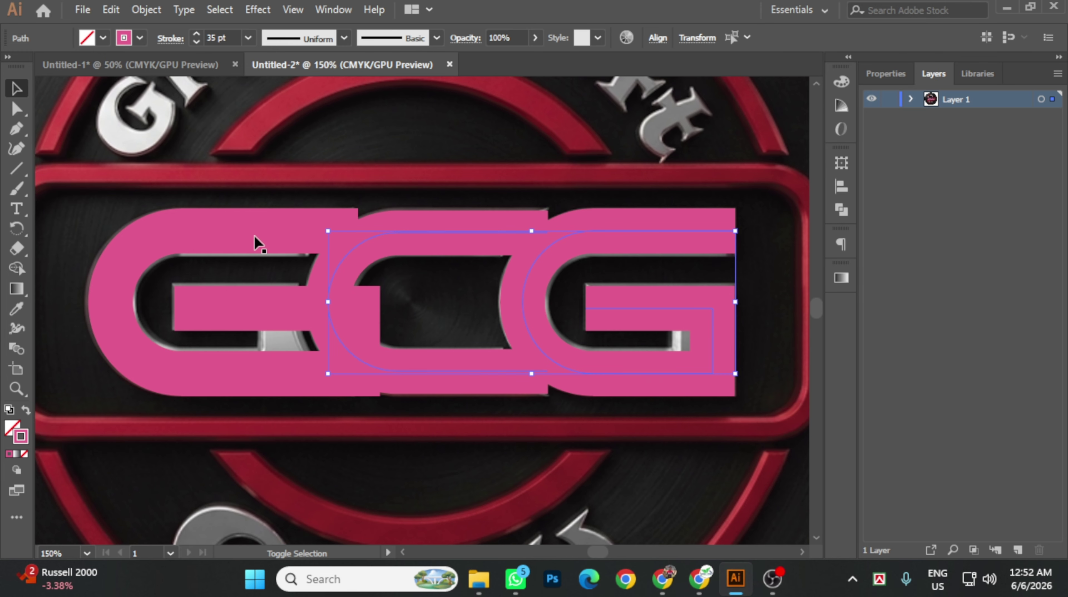
{"action": "left_click", "coordinate": [146, 9]}
{"action": "mouse_move", "coordinate": [234, 410]}
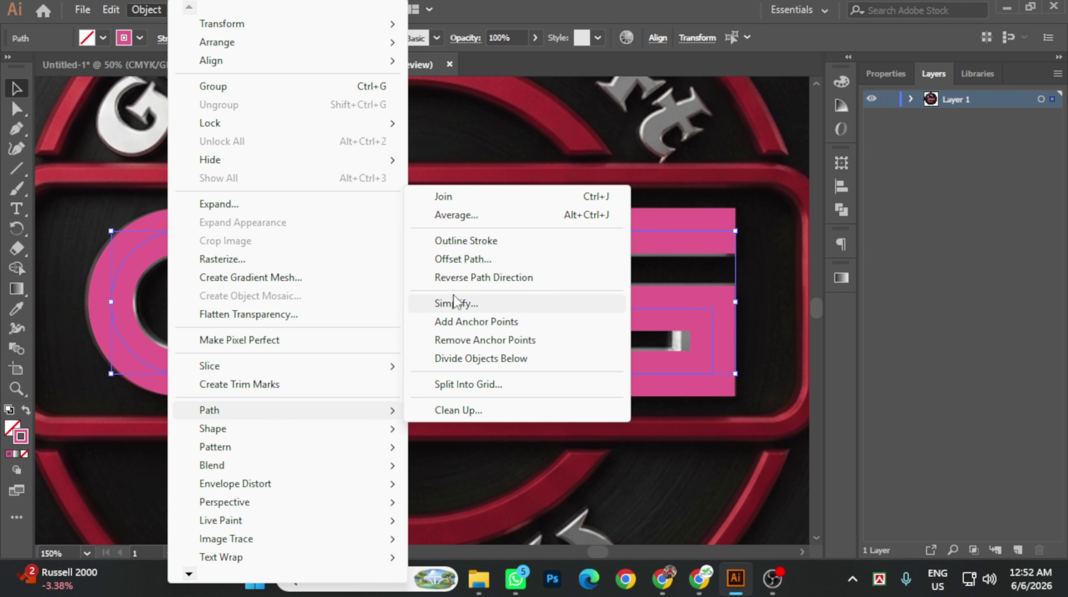
{"action": "left_click", "coordinate": [471, 242]}
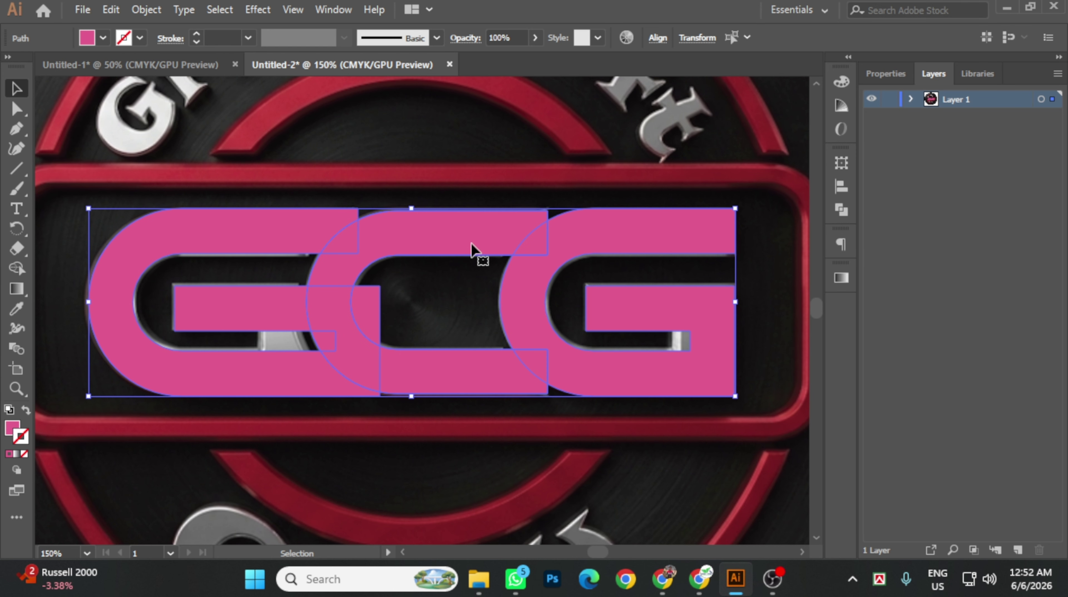
Step: Shift the two inner notch anchors of the first G left until they meet the reference letter's inner edge
{"action": "left_click", "coordinate": [461, 146]}
{"action": "left_click", "coordinate": [277, 314]}
{"action": "left_click", "coordinate": [18, 109]}
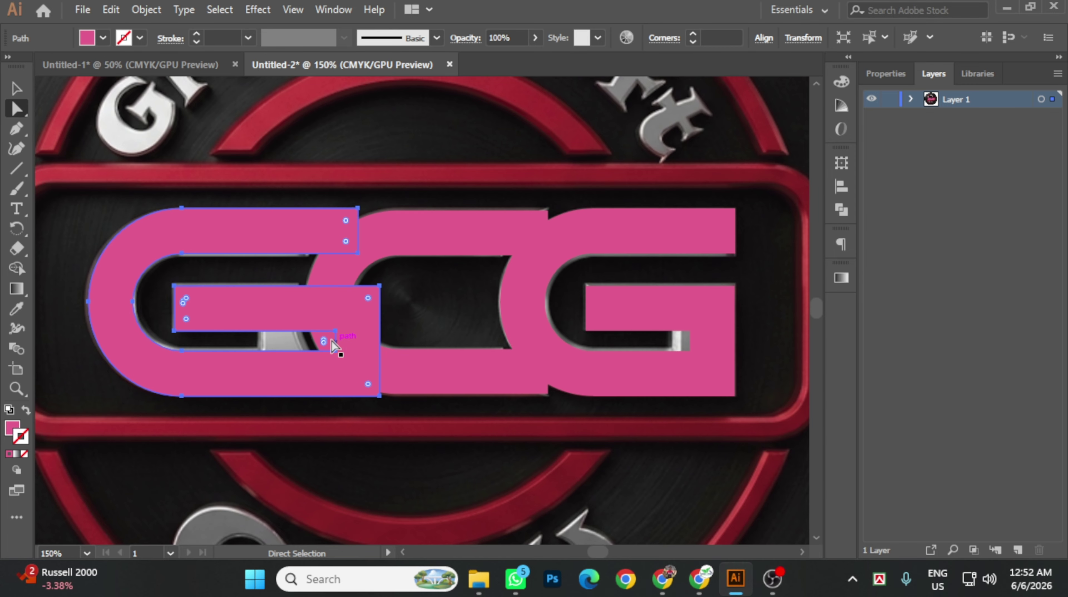
{"action": "left_click", "coordinate": [335, 331]}
{"action": "left_click", "coordinate": [335, 351], "text": "shift"}
{"action": "key", "text": "shift+Left"}
{"action": "key", "text": "shift+Left"}
{"action": "key", "text": "shift+Left"}
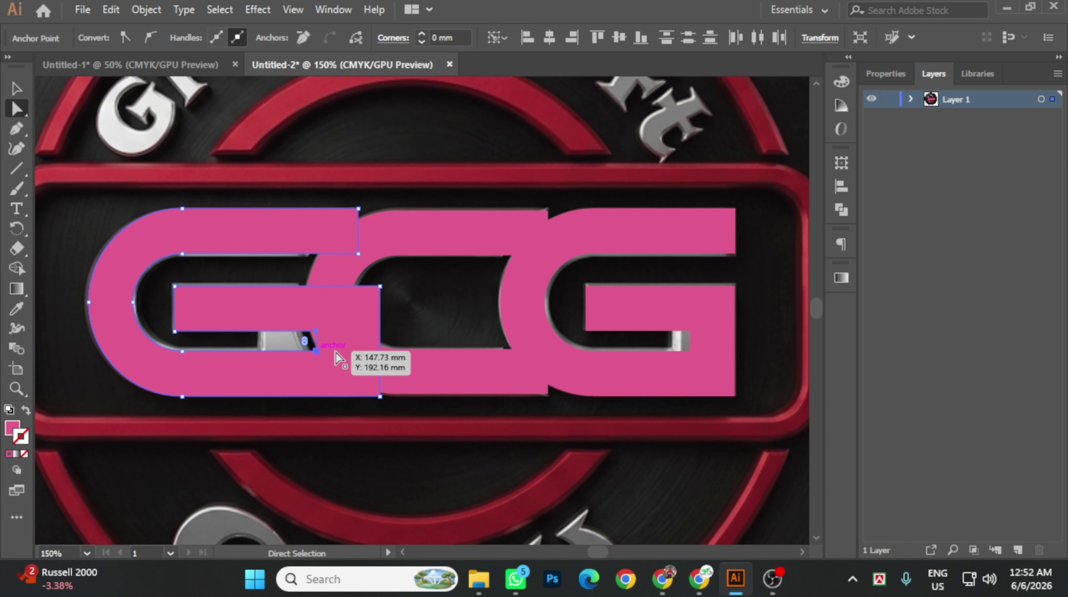
{"action": "key", "text": "shift+Left"}
{"action": "key", "text": "shift+Left"}
{"action": "key", "text": "shift+Left"}
{"action": "key", "text": "Left"}
{"action": "key", "text": "Left"}
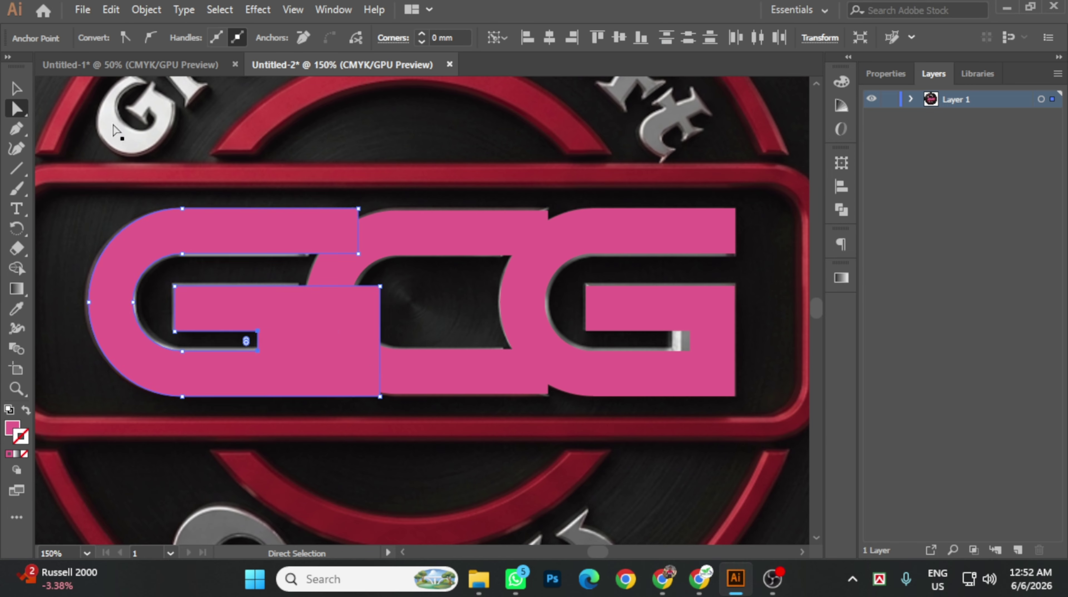
Step: Create an outward offset copy of the middle C at 4 mm with mitered joins
{"action": "left_click", "coordinate": [17, 89]}
{"action": "left_click", "coordinate": [455, 251]}
{"action": "left_click", "coordinate": [146, 9]}
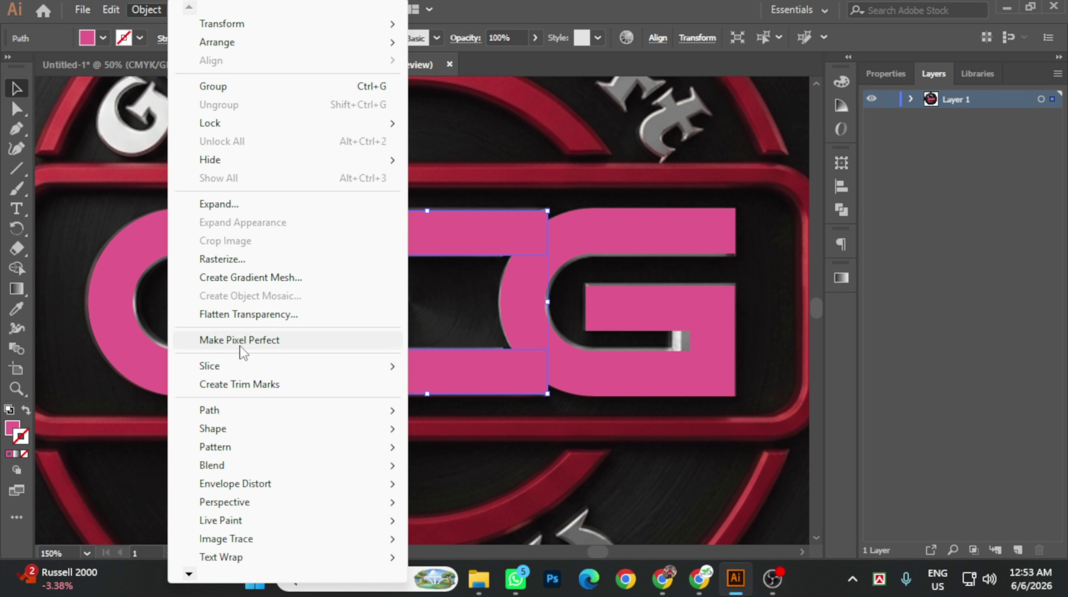
{"action": "mouse_move", "coordinate": [236, 416]}
{"action": "left_click", "coordinate": [463, 259]}
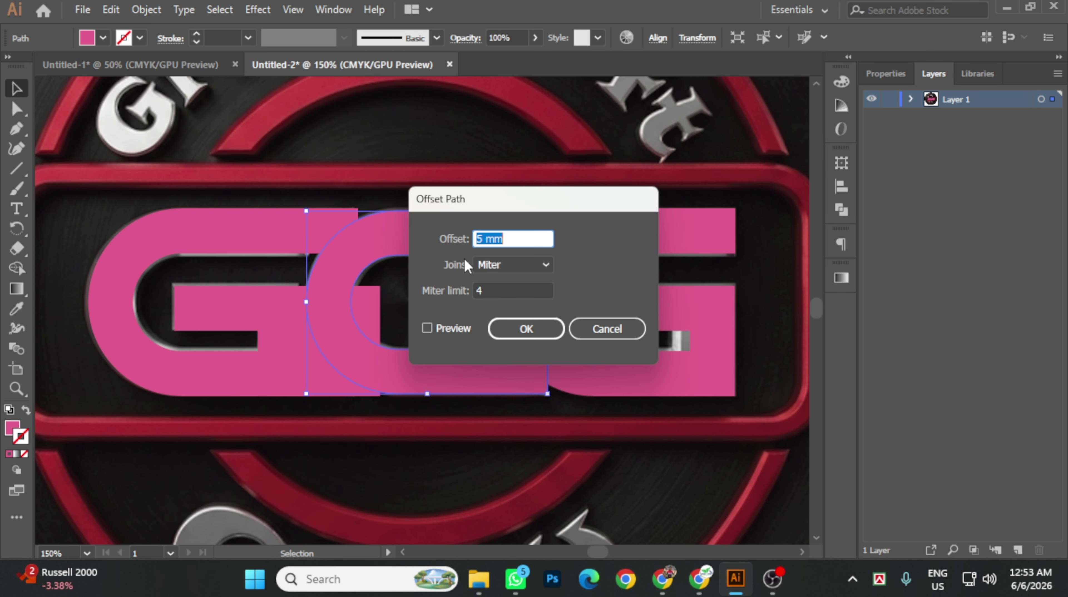
{"action": "left_click", "coordinate": [427, 329]}
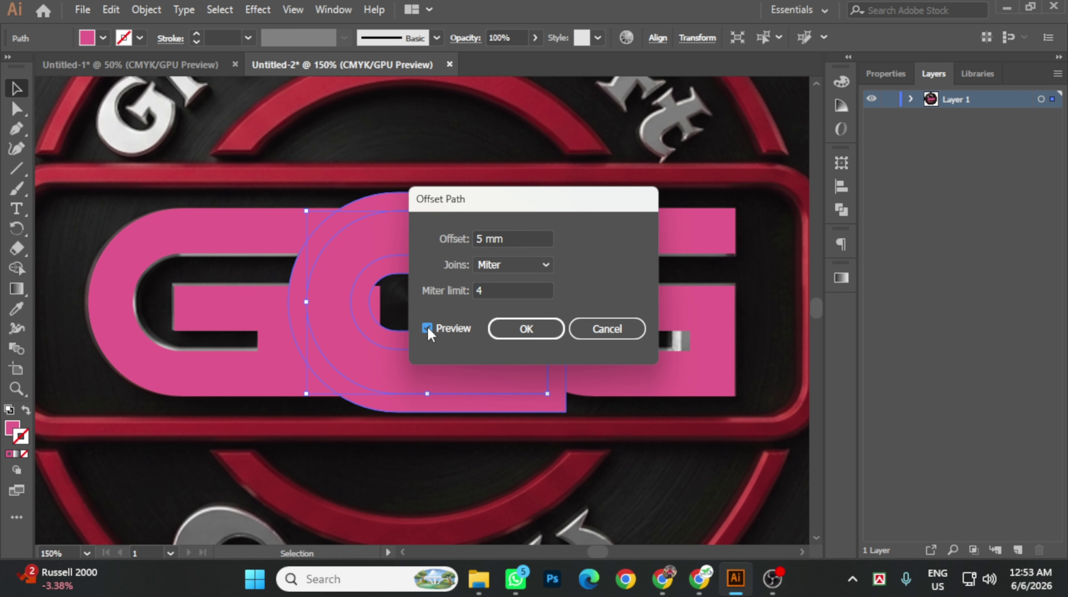
{"action": "left_click", "coordinate": [514, 239]}
{"action": "key", "text": "Down"}
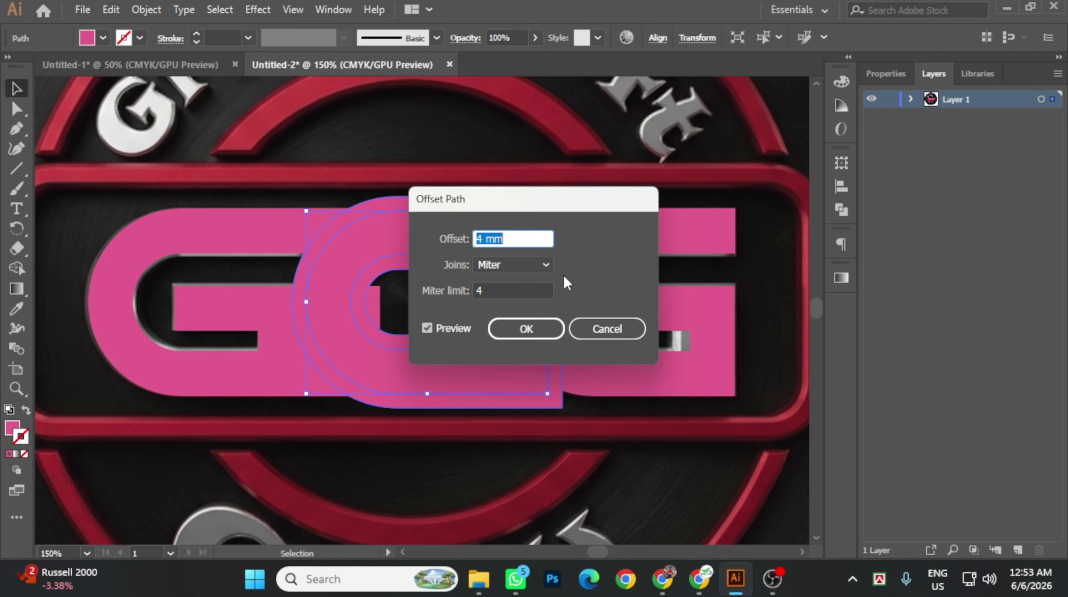
{"action": "left_click", "coordinate": [525, 330]}
Step: Subtract the C's offset shape from the first G with Minus Front to cut a gap between the letters
{"action": "left_click", "coordinate": [219, 248], "text": "shift"}
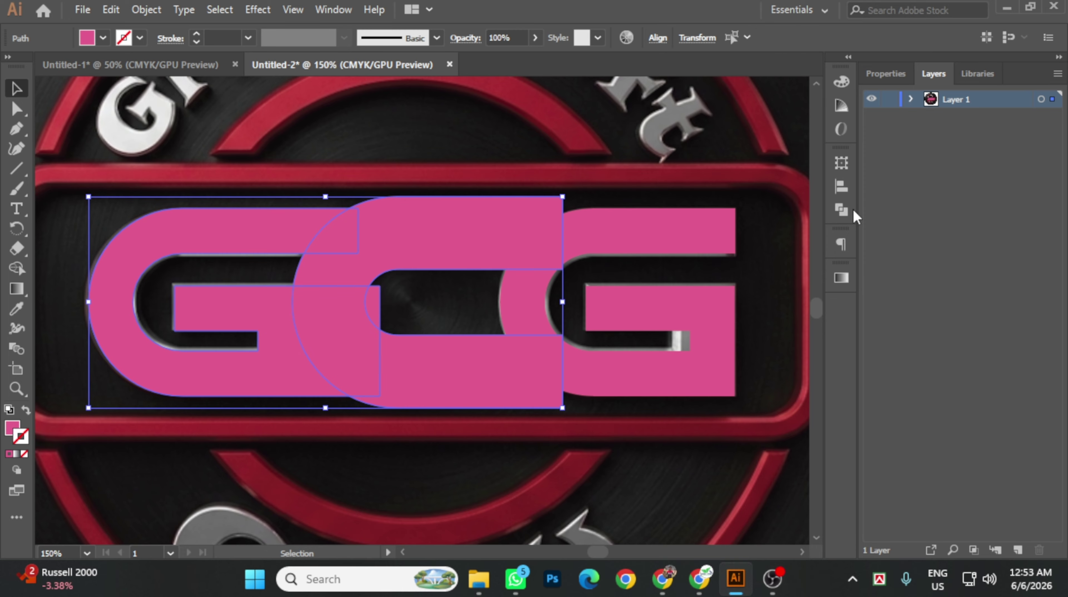
{"action": "left_click", "coordinate": [841, 210]}
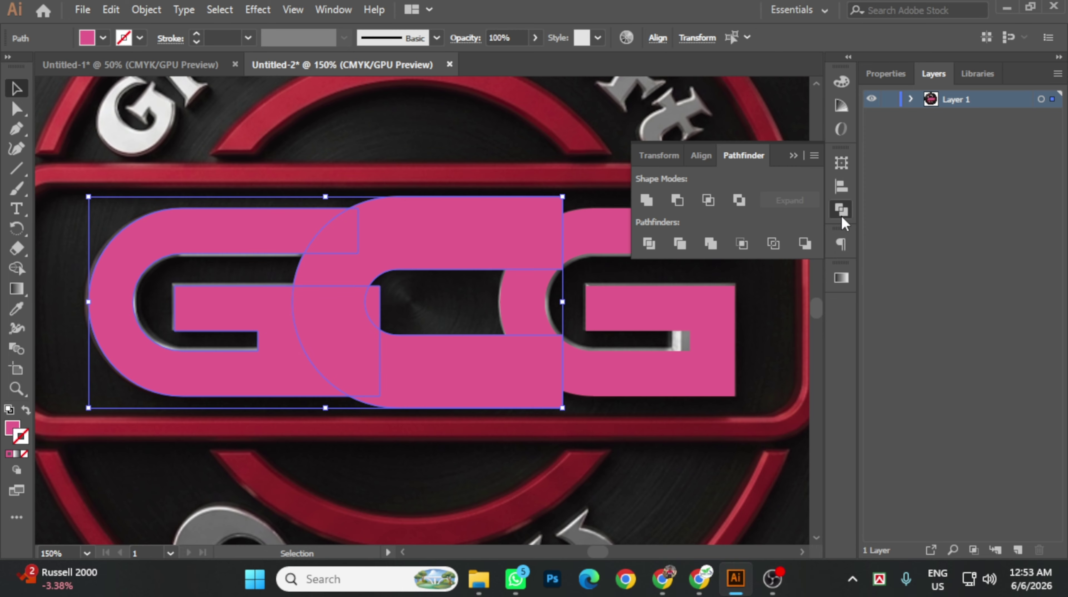
{"action": "left_click", "coordinate": [677, 199]}
{"action": "left_click", "coordinate": [443, 146]}
Step: Ungroup the cut first G and delete the leftover fragment inside the C's opening
{"action": "right_click", "coordinate": [379, 299]}
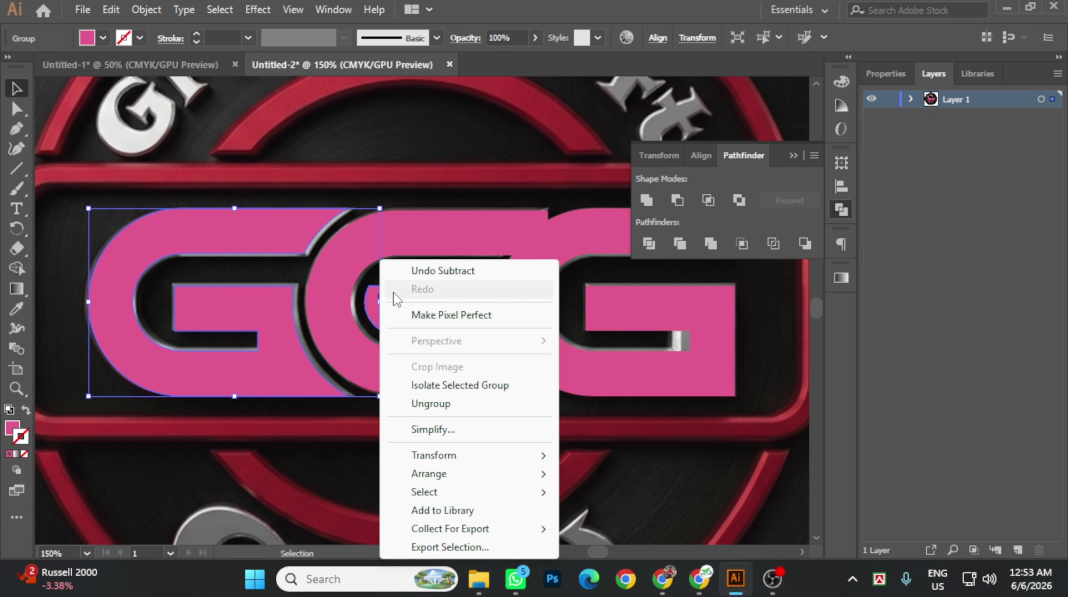
{"action": "left_click", "coordinate": [432, 403]}
{"action": "left_click", "coordinate": [437, 305]}
{"action": "left_click", "coordinate": [376, 306]}
{"action": "right_click", "coordinate": [376, 307]}
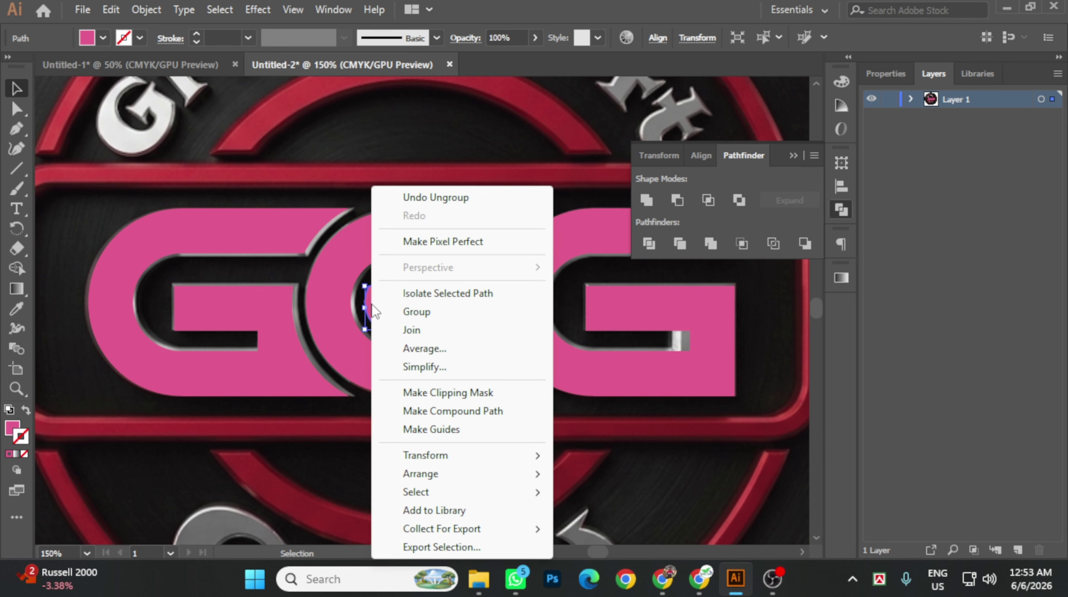
{"action": "key", "text": "Escape"}
{"action": "key", "text": "Delete"}
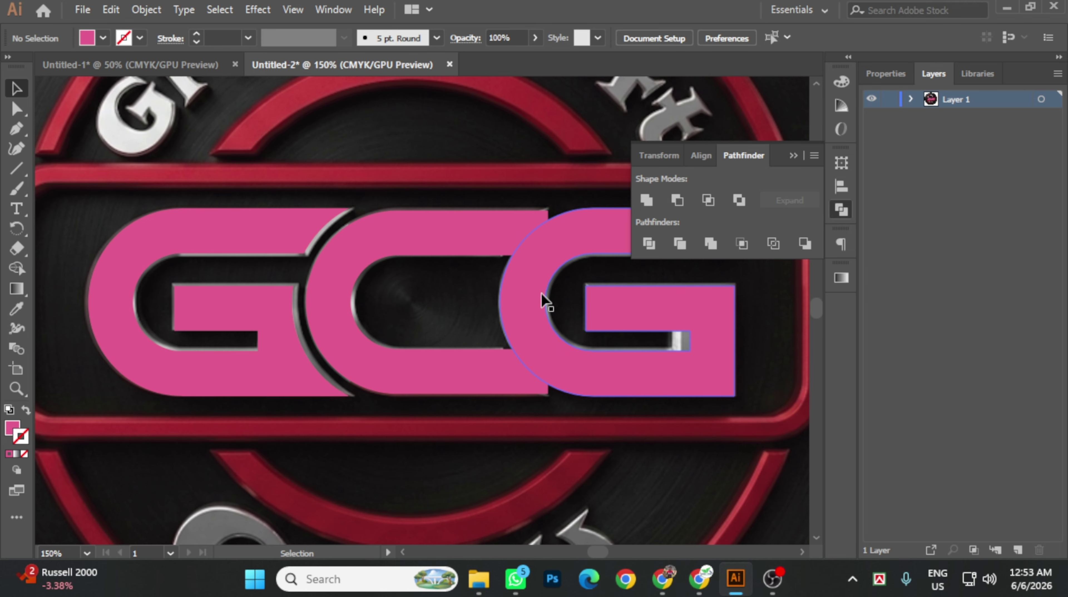
Step: Create an outward offset copy of the last G at 4 mm with mitered joins
{"action": "left_click", "coordinate": [545, 304]}
{"action": "left_click", "coordinate": [146, 9]}
{"action": "mouse_move", "coordinate": [238, 409]}
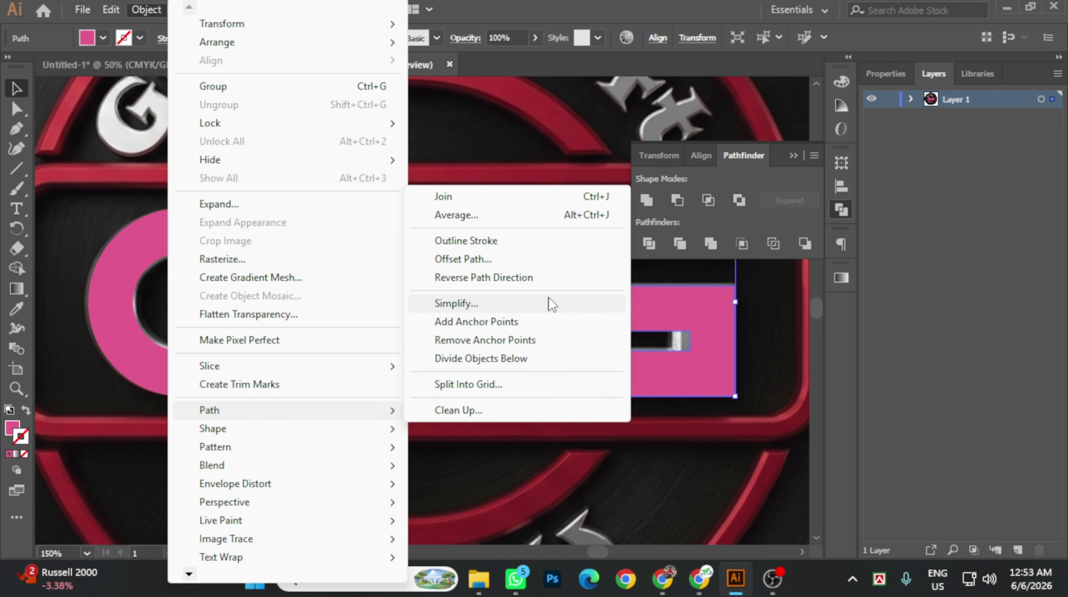
{"action": "left_click", "coordinate": [513, 263]}
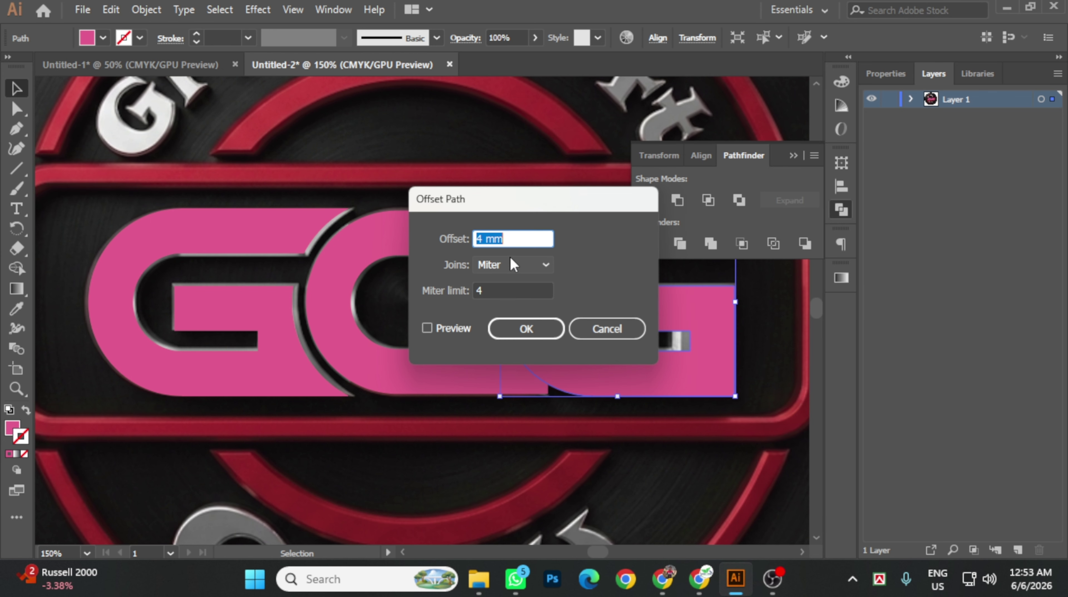
{"action": "left_click", "coordinate": [534, 344]}
Step: Divide the middle C and the last G's offset shape with Pathfinder, and ungroup the resulting pieces
{"action": "left_click", "coordinate": [529, 339], "text": "shift"}
{"action": "key", "text": "v"}
{"action": "left_click", "coordinate": [648, 243]}
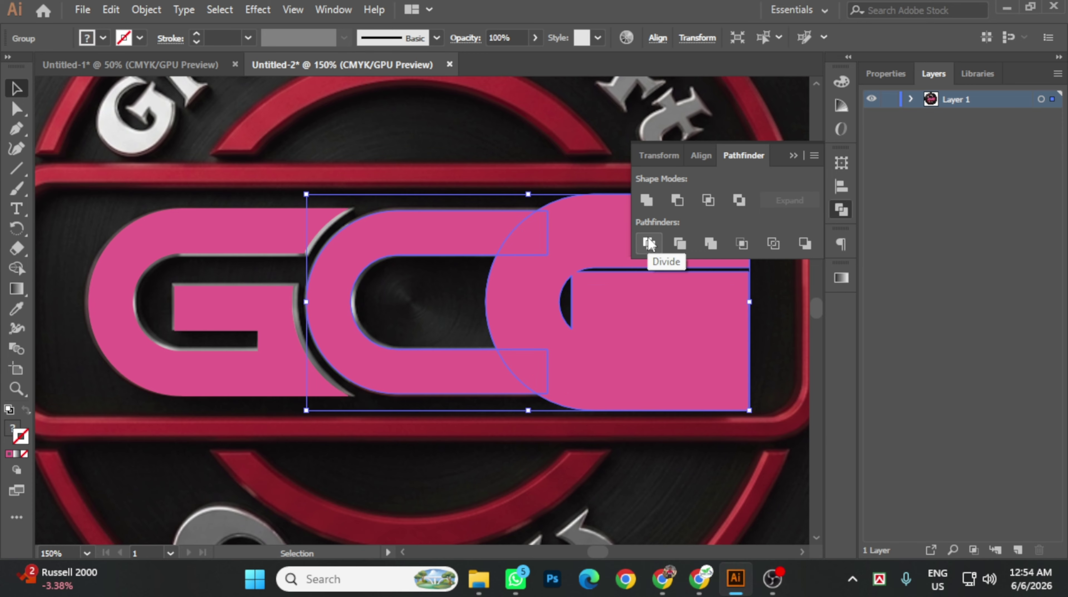
{"action": "right_click", "coordinate": [517, 242]}
{"action": "left_click", "coordinate": [568, 386]}
Step: Delete the C's overlapping end pieces and the offset shape's remainder, leaving a gap before the last G
{"action": "left_click", "coordinate": [562, 426]}
{"action": "left_click", "coordinate": [541, 356]}
{"action": "key", "text": "Delete"}
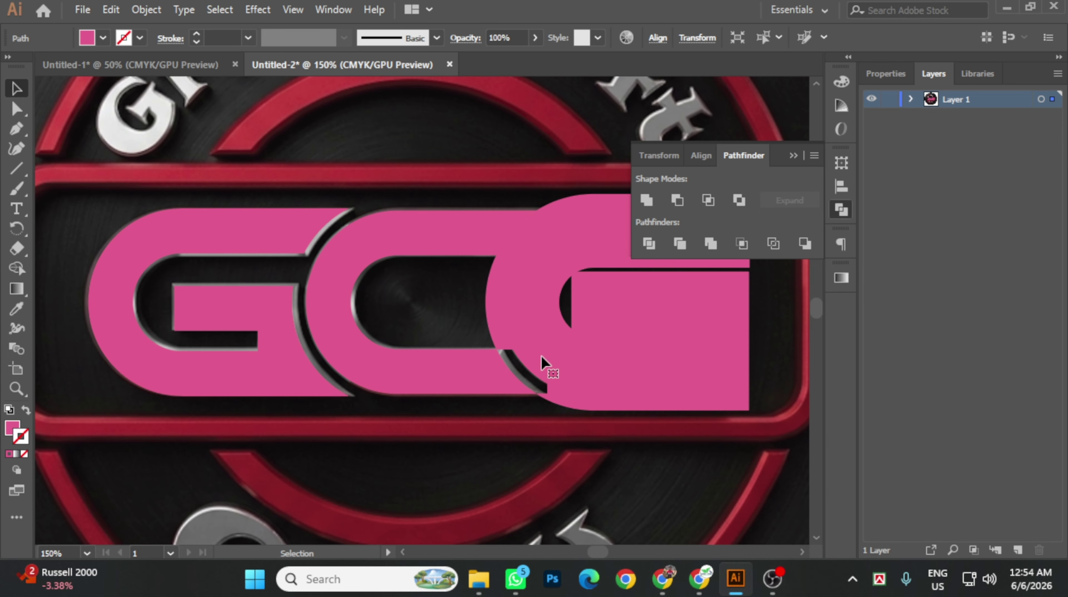
{"action": "left_click", "coordinate": [531, 319]}
{"action": "key", "text": "Delete"}
{"action": "left_click", "coordinate": [527, 249]}
{"action": "key", "text": "Delete"}
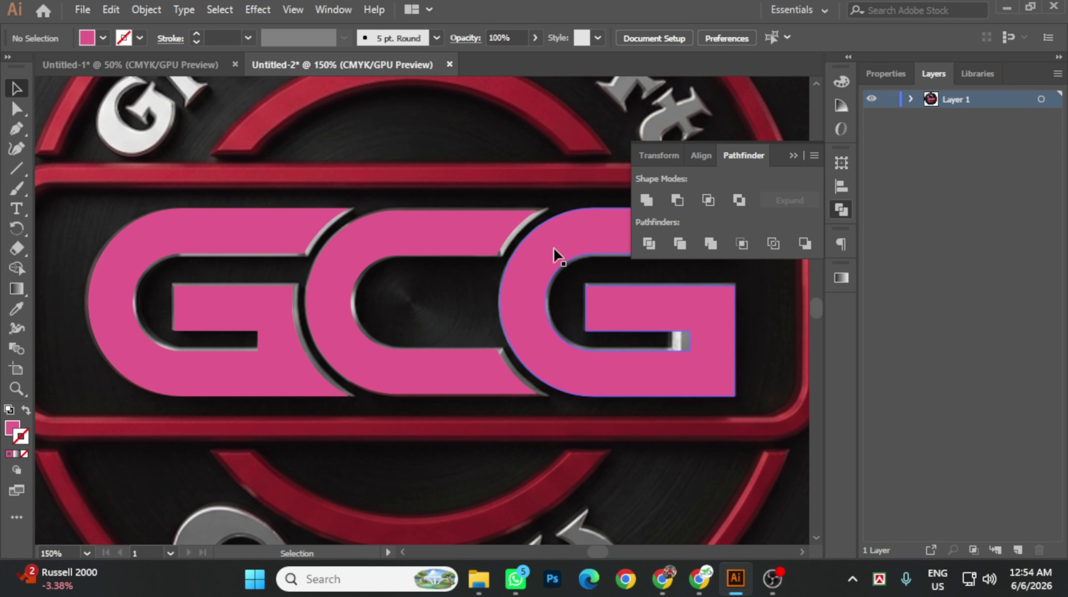
Step: Fill all three GCG letters with white and deselect them
{"action": "left_click", "coordinate": [791, 156]}
{"action": "left_click", "coordinate": [183, 241]}
{"action": "left_click", "coordinate": [429, 245], "text": "shift"}
{"action": "left_click", "coordinate": [545, 253], "text": "shift"}
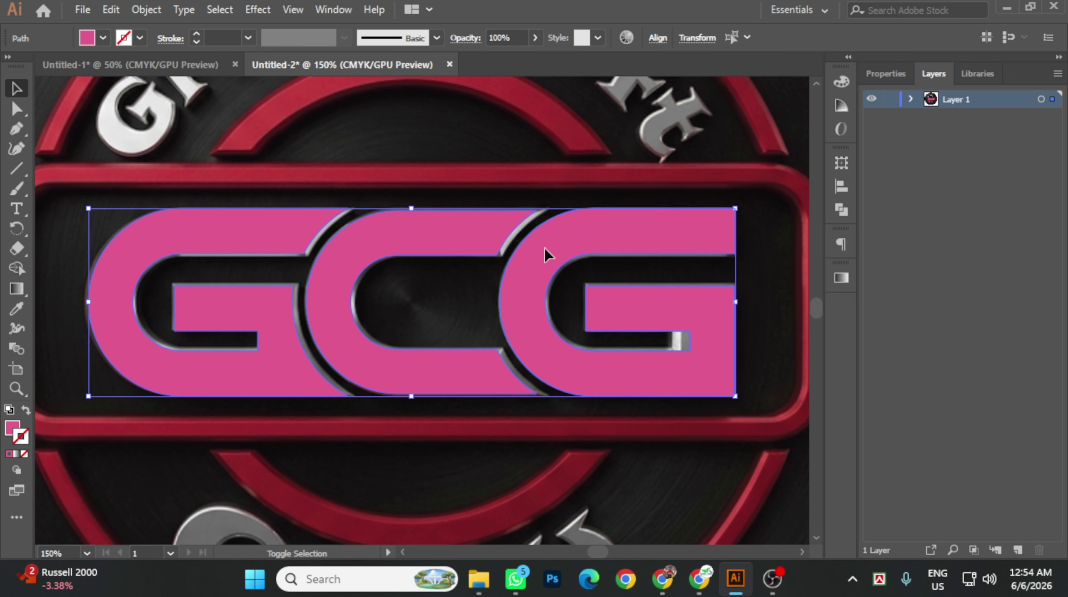
{"action": "double_click", "coordinate": [11, 426]}
{"action": "type", "text": "ffffff"}
{"action": "key", "text": "Return"}
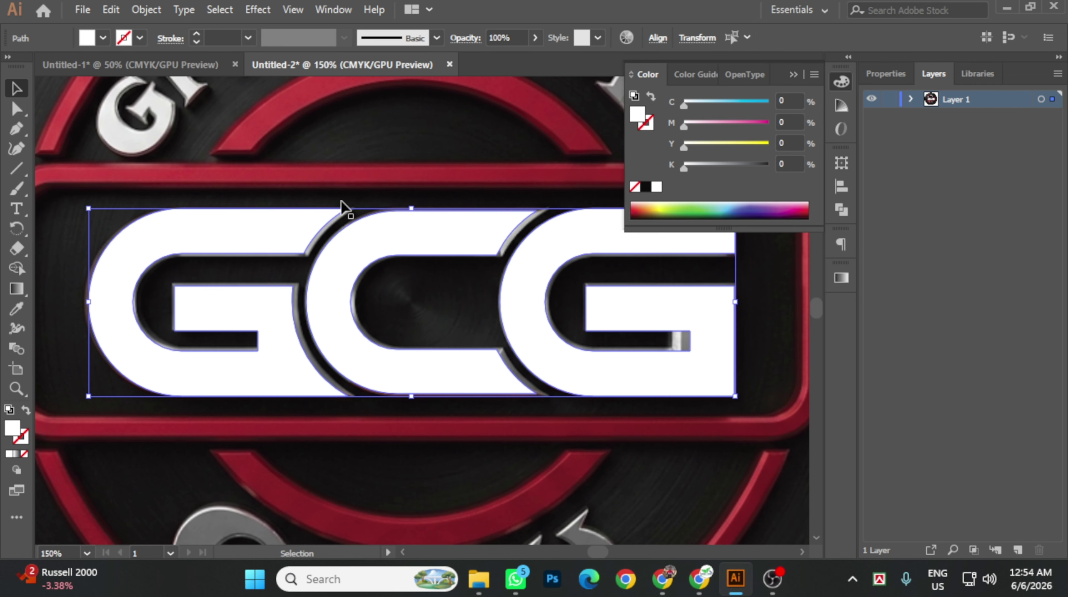
{"action": "left_click", "coordinate": [346, 159]}
{"action": "key", "text": "ctrl+minus"}
{"action": "key", "text": "a"}
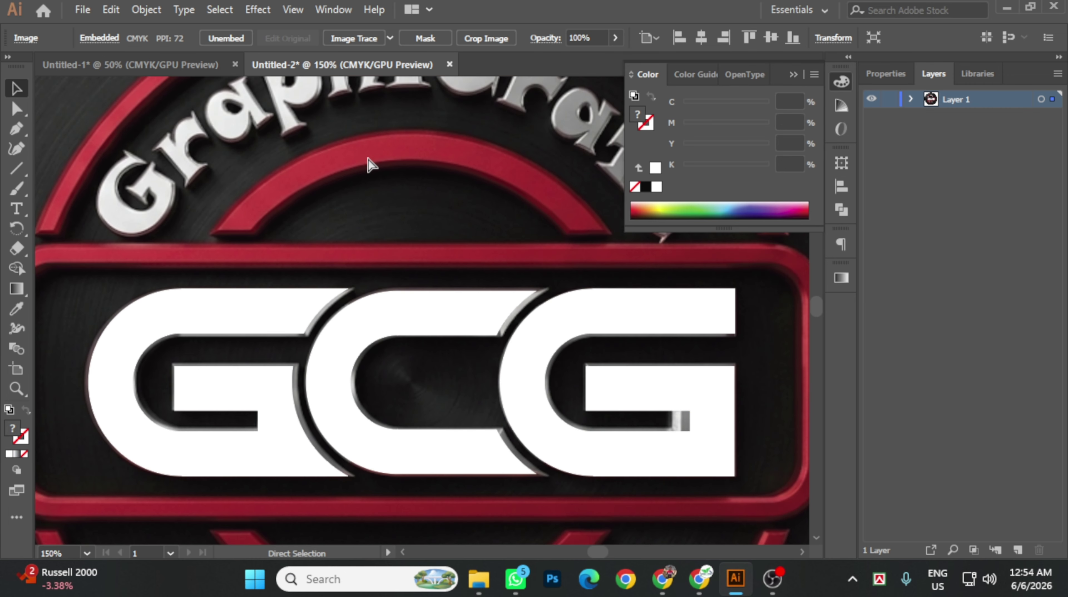
{"action": "left_click", "coordinate": [797, 76]}
Step: Draw a circle from the logo's centre over the inner red ring, with a white stroke and no fill
{"action": "scroll", "coordinate": [647, 175], "scroll_direction": "up", "scroll_amount": 4}
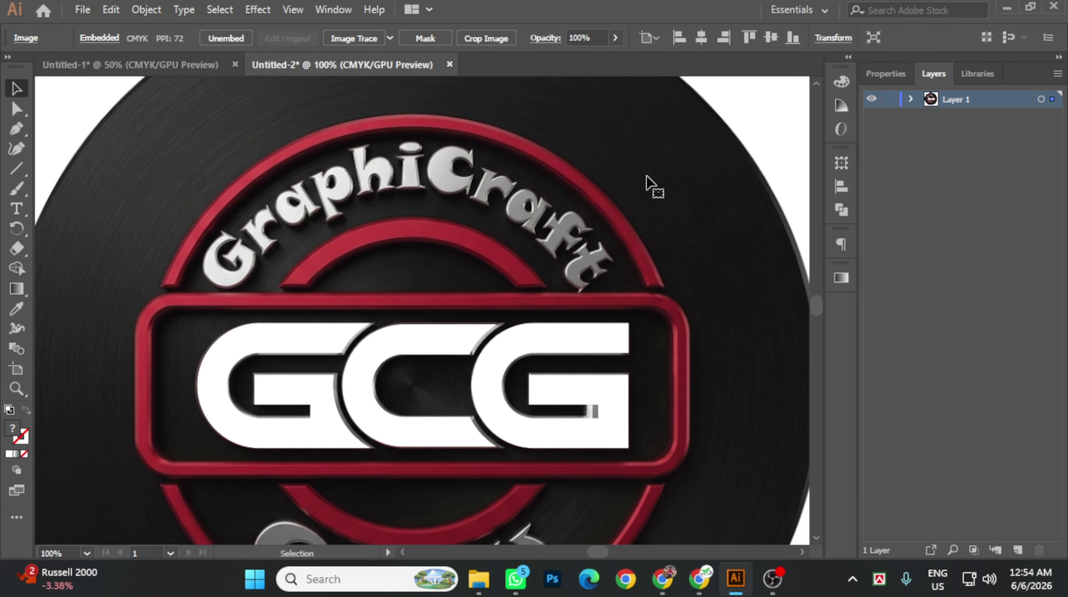
{"action": "scroll", "coordinate": [494, 183], "scroll_direction": "down", "scroll_amount": 1}
{"action": "key", "text": "ctrl+minus"}
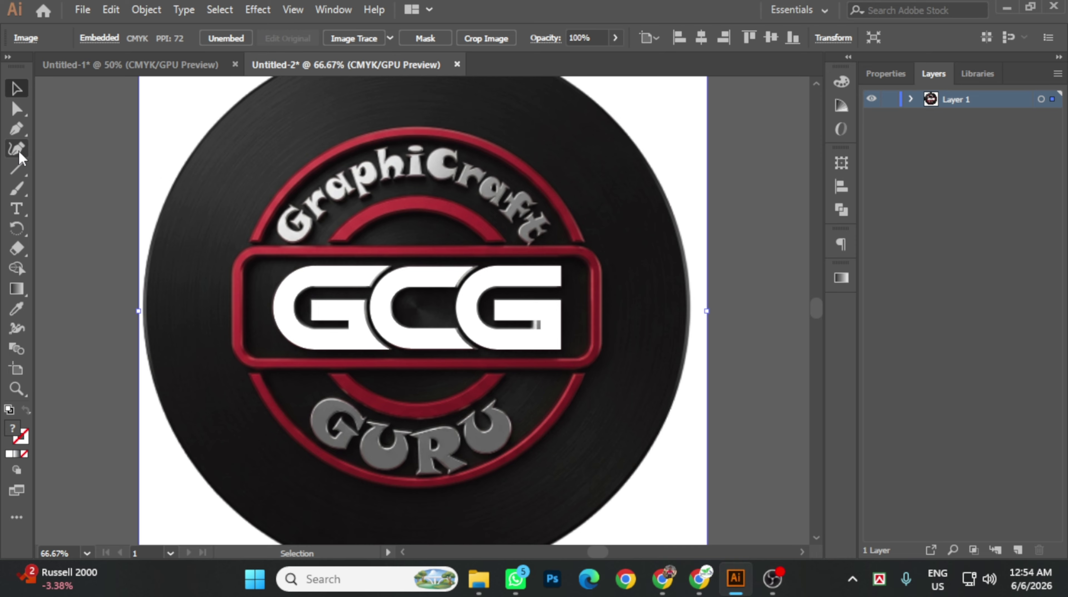
{"action": "left_click", "coordinate": [16, 168]}
{"action": "left_click", "coordinate": [78, 192]}
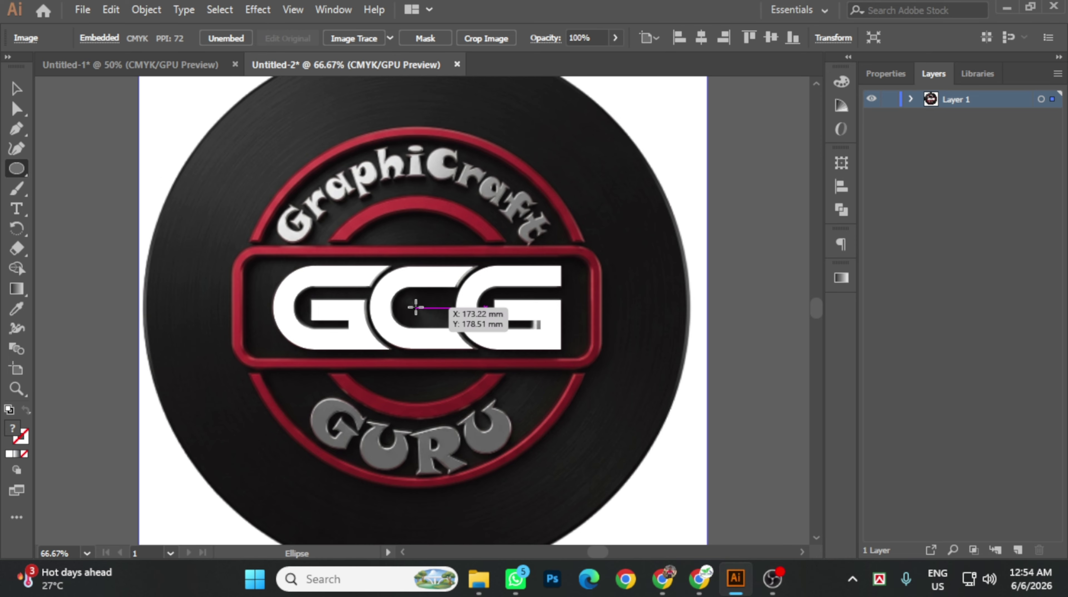
{"action": "left_click_drag", "start_coordinate": [416, 307], "coordinate": [500, 412]}
{"action": "left_click", "coordinate": [25, 411]}
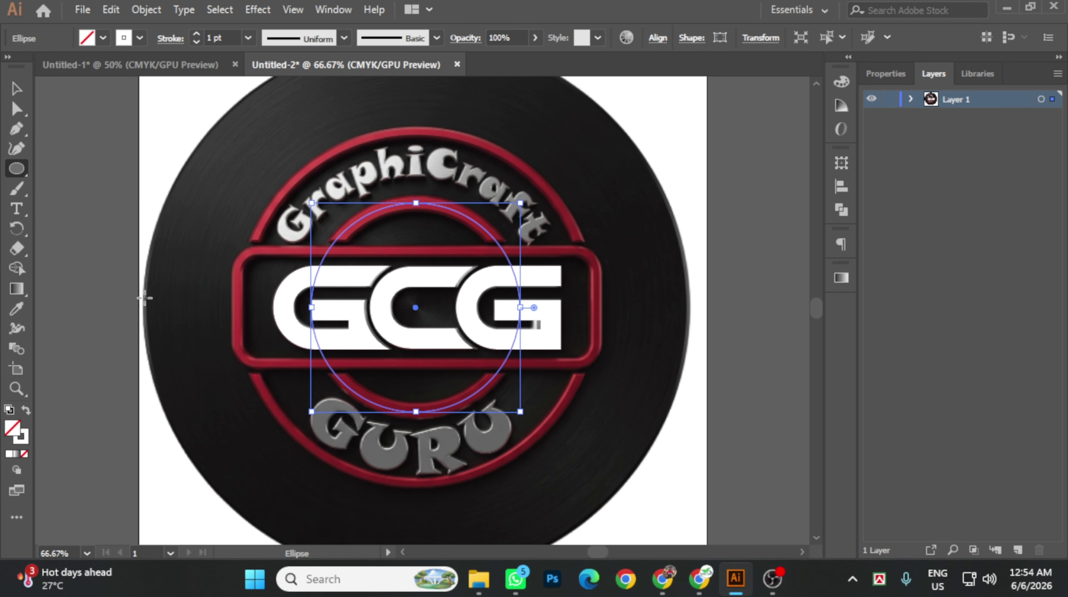
Step: Set the circle's stroke weight to 21 pt to match the thickness of the inner red ring
{"action": "left_click", "coordinate": [16, 88]}
{"action": "left_click_drag", "start_coordinate": [195, 35], "coordinate": [195, 35]}
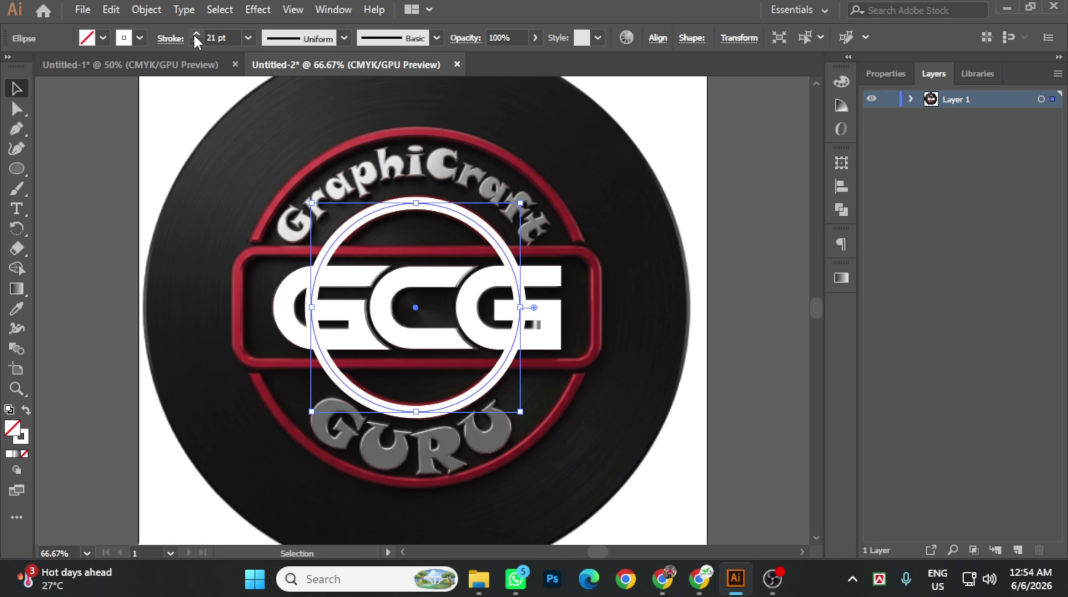
{"action": "left_click", "coordinate": [736, 198]}
{"action": "left_click", "coordinate": [407, 203]}
Step: Offset the circle outward by about 47 mm to create a second ring over the outer red ring
{"action": "left_click", "coordinate": [145, 9]}
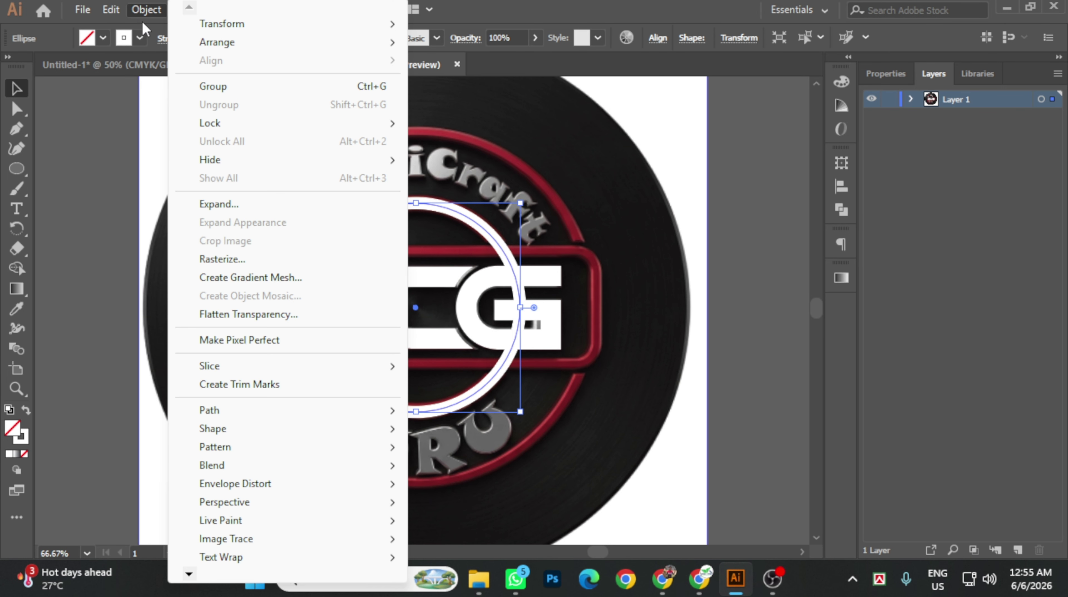
{"action": "mouse_move", "coordinate": [234, 410]}
{"action": "left_click", "coordinate": [463, 258]}
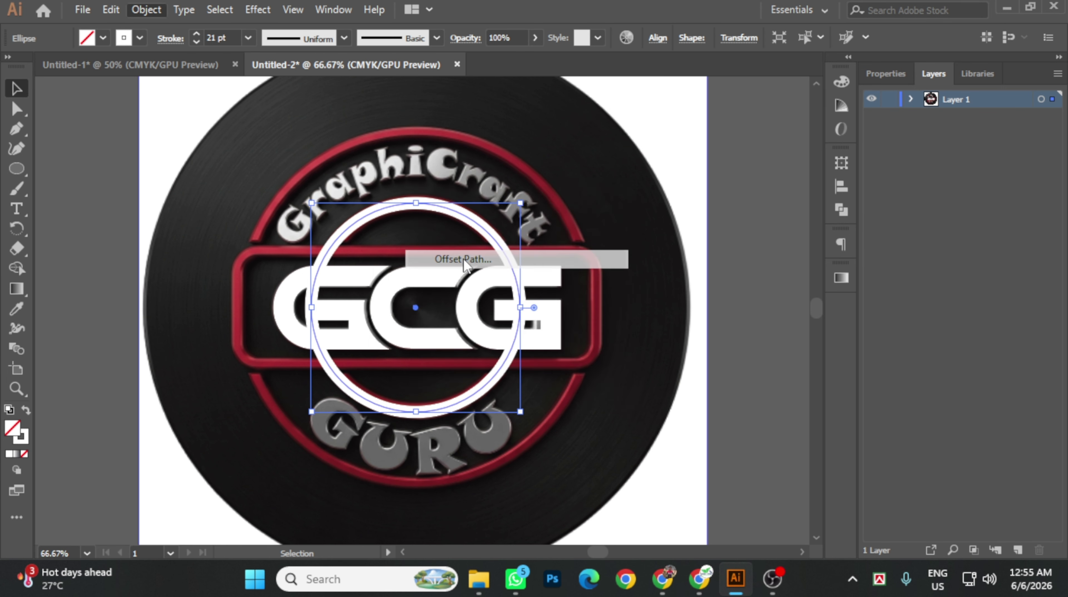
{"action": "left_click", "coordinate": [425, 330]}
{"action": "left_click_drag", "start_coordinate": [527, 199], "coordinate": [665, 192]}
{"action": "left_click", "coordinate": [664, 232]}
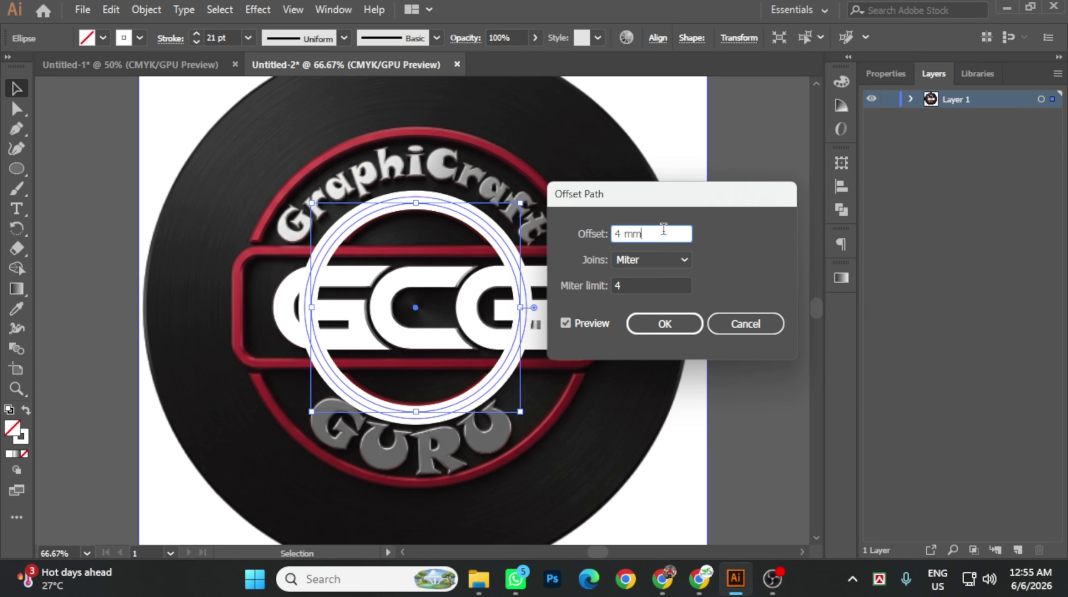
{"action": "scroll", "coordinate": [663, 230], "scroll_direction": "up", "scroll_amount": 20}
{"action": "scroll", "coordinate": [664, 230], "scroll_direction": "up", "scroll_amount": 15}
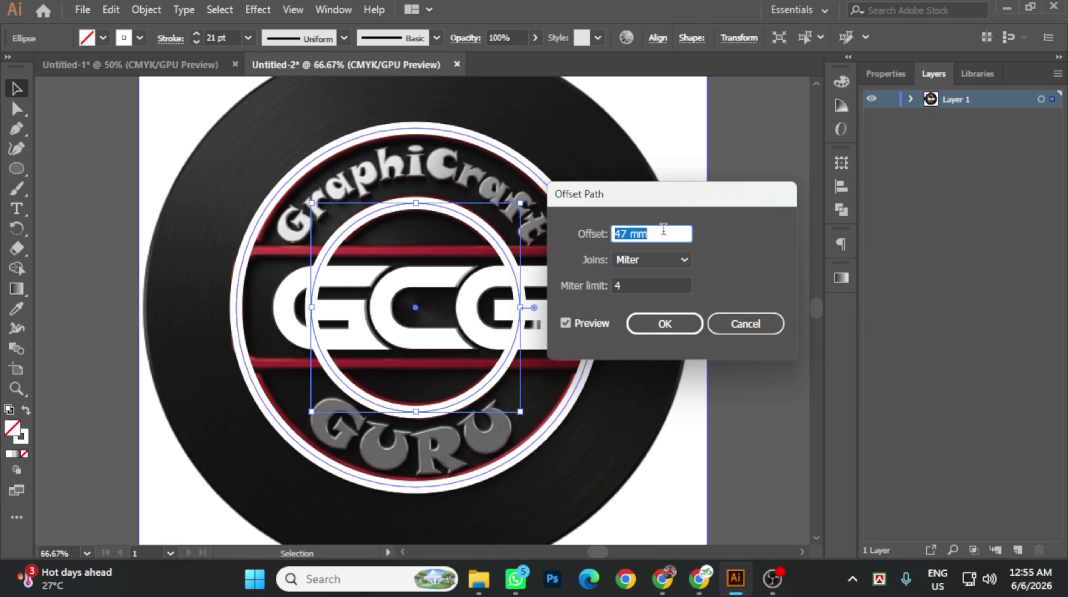
{"action": "scroll", "coordinate": [672, 237], "scroll_direction": "up", "scroll_amount": 1}
{"action": "left_click", "coordinate": [670, 326]}
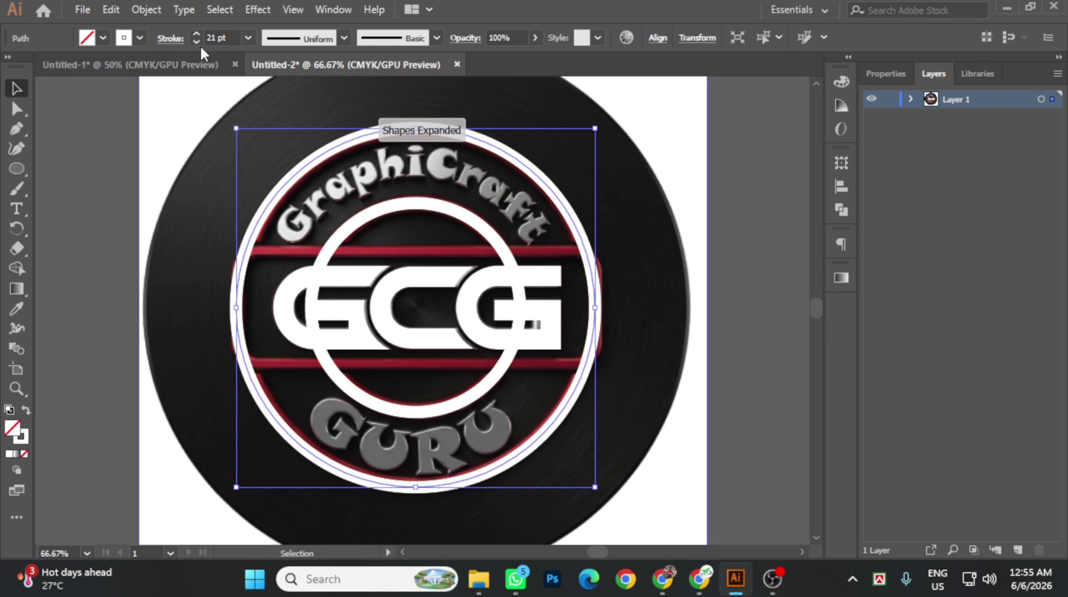
Step: Reduce the outer ring's stroke weight to 13 pt and deselect it
{"action": "scroll", "coordinate": [197, 38], "scroll_direction": "down", "scroll_amount": 8}
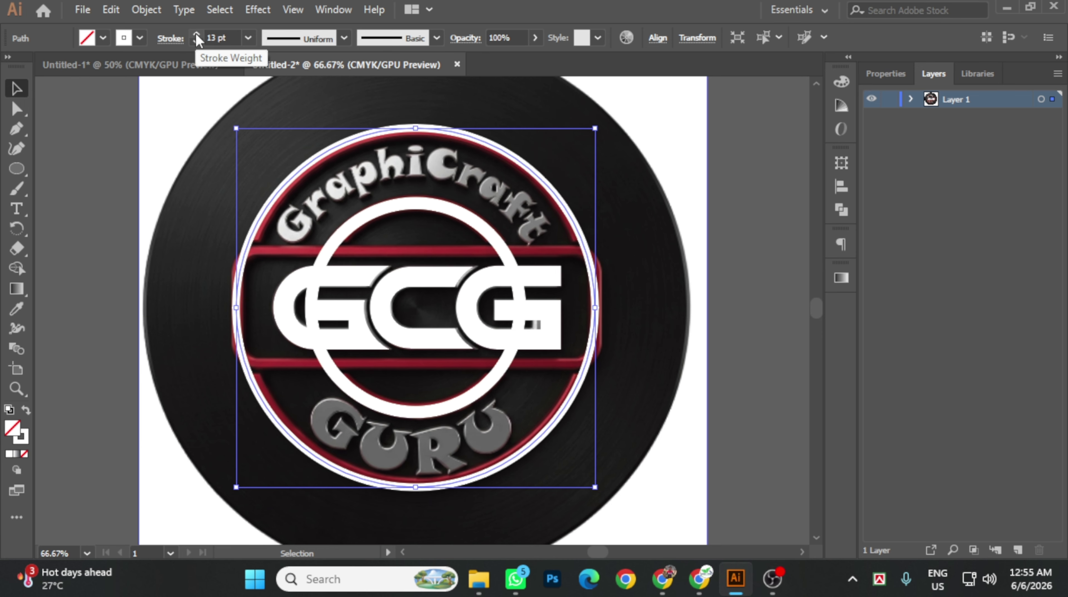
{"action": "left_click", "coordinate": [647, 180]}
Step: Offset the inner ring outward by 12 mm and set the new circle's stroke weight to 2 pt
{"action": "left_click", "coordinate": [486, 231]}
{"action": "left_click", "coordinate": [144, 9]}
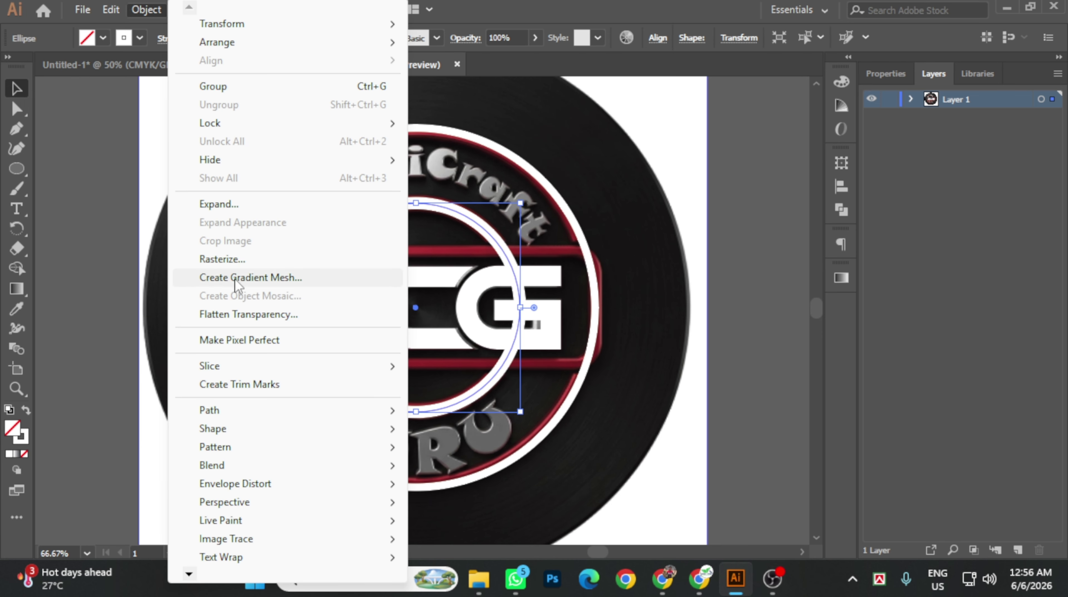
{"action": "mouse_move", "coordinate": [217, 410]}
{"action": "left_click", "coordinate": [497, 261]}
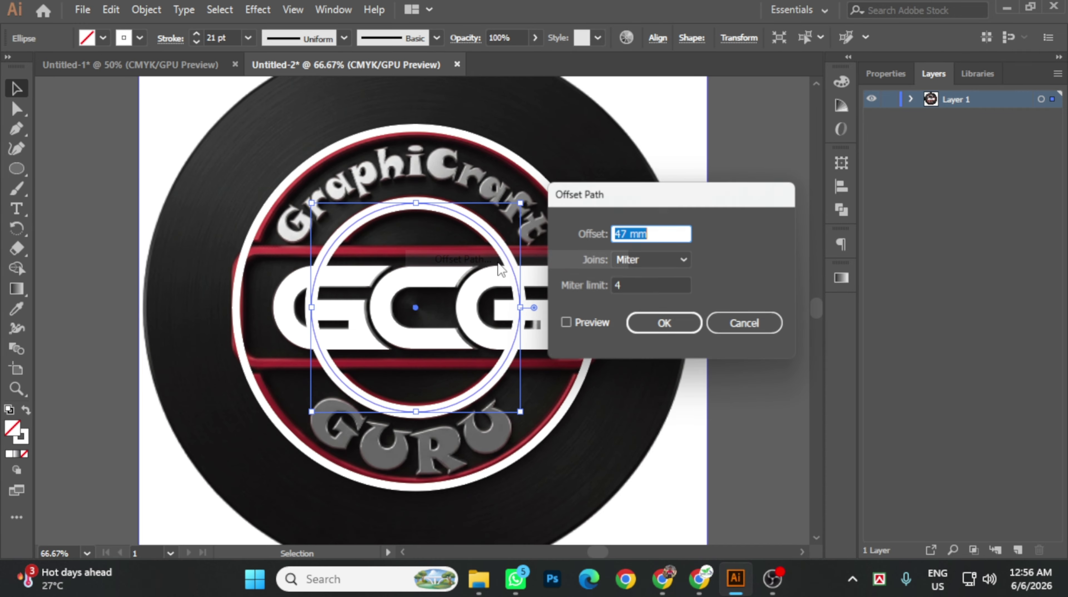
{"action": "left_click", "coordinate": [565, 323]}
{"action": "left_click", "coordinate": [657, 234]}
{"action": "key", "text": "Down"}
{"action": "key", "text": "Down"}
{"action": "key", "text": "Down"}
{"action": "key", "text": "Down"}
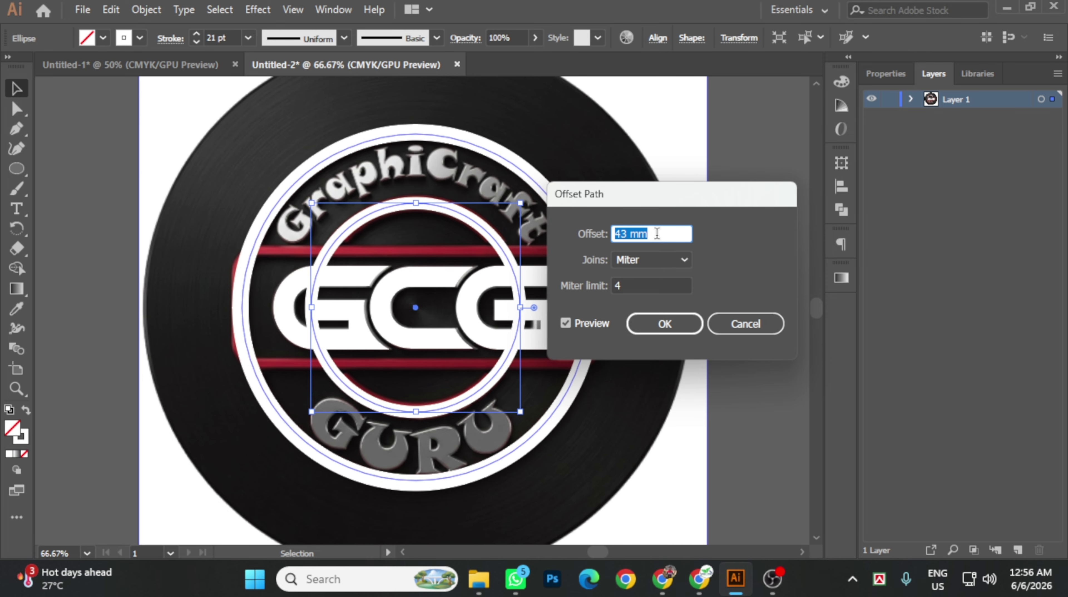
{"action": "key", "text": "shift+Down"}
{"action": "key", "text": "shift+Down"}
{"action": "key", "text": "shift+Down"}
{"action": "key", "text": "Down"}
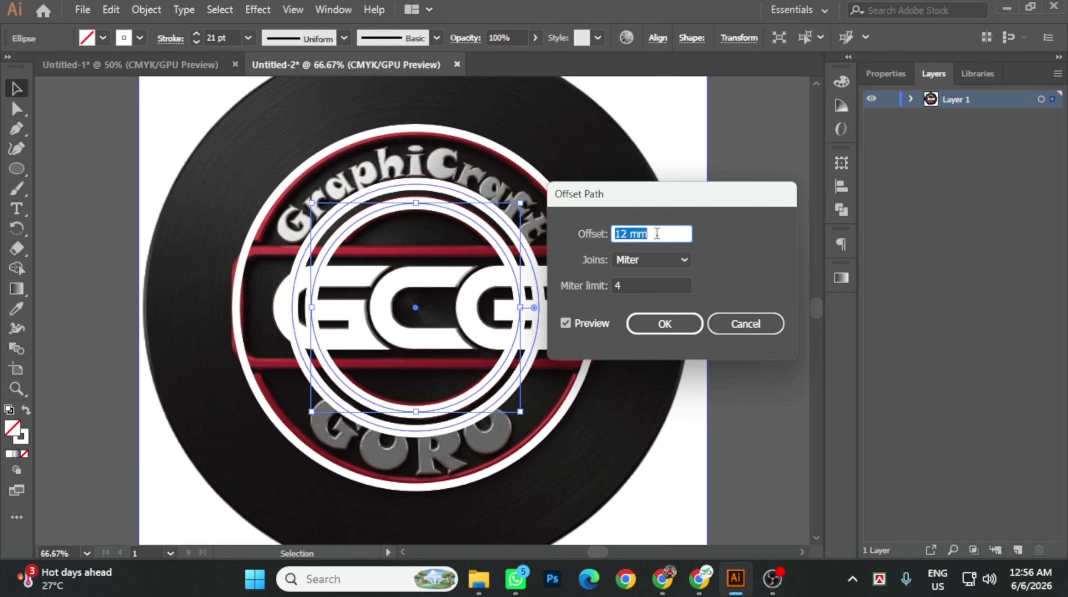
{"action": "left_click", "coordinate": [668, 330]}
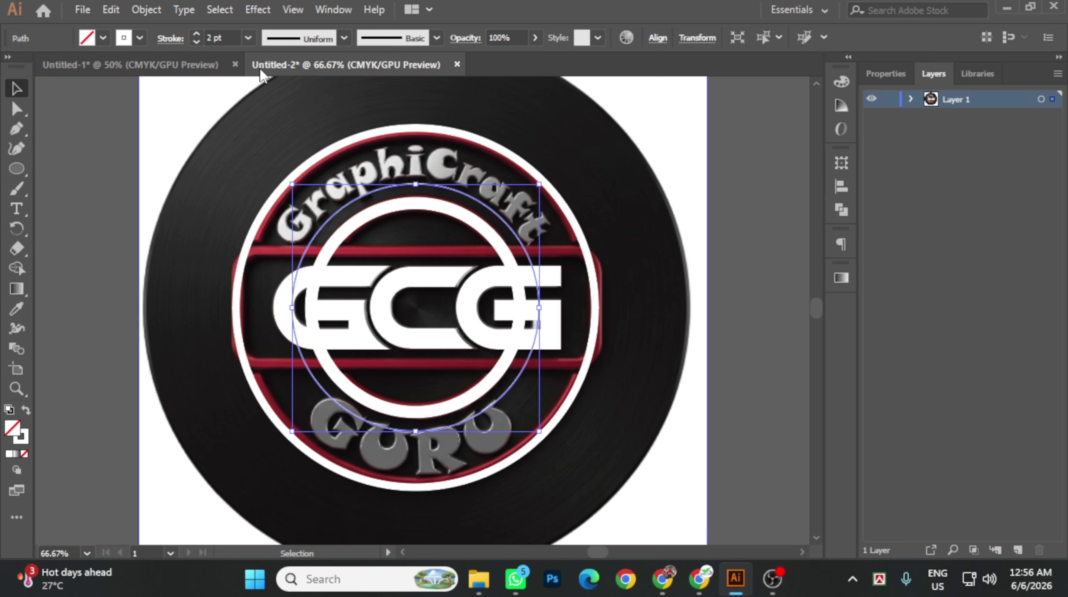
Step: Duplicate the thin 2 pt circle in place and deselect it
{"action": "left_click", "coordinate": [524, 253]}
{"action": "left_click", "coordinate": [525, 253], "text": "ctrl"}
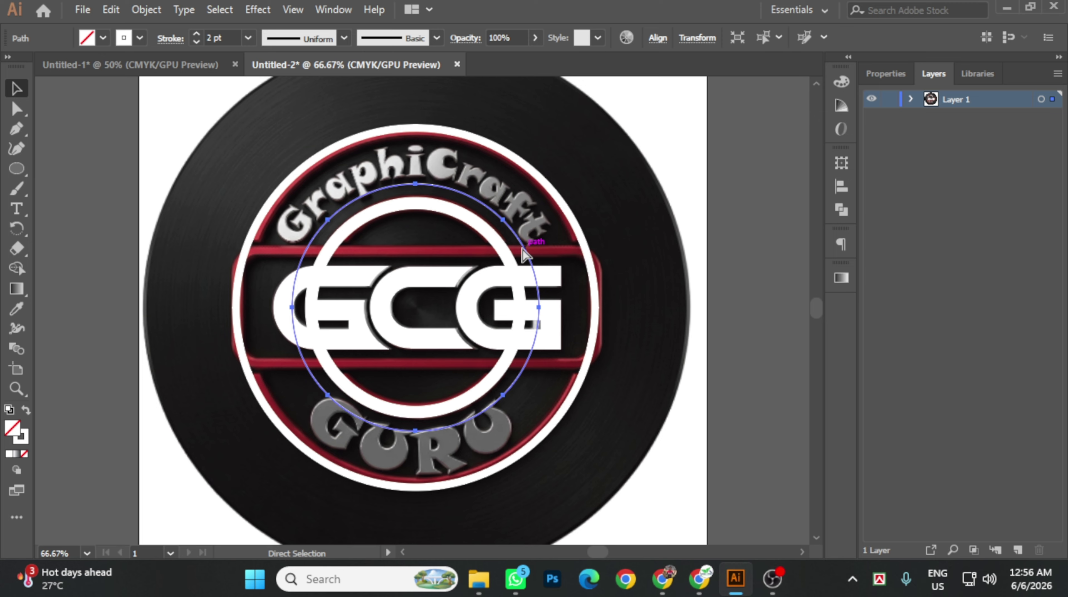
{"action": "left_click", "coordinate": [562, 196]}
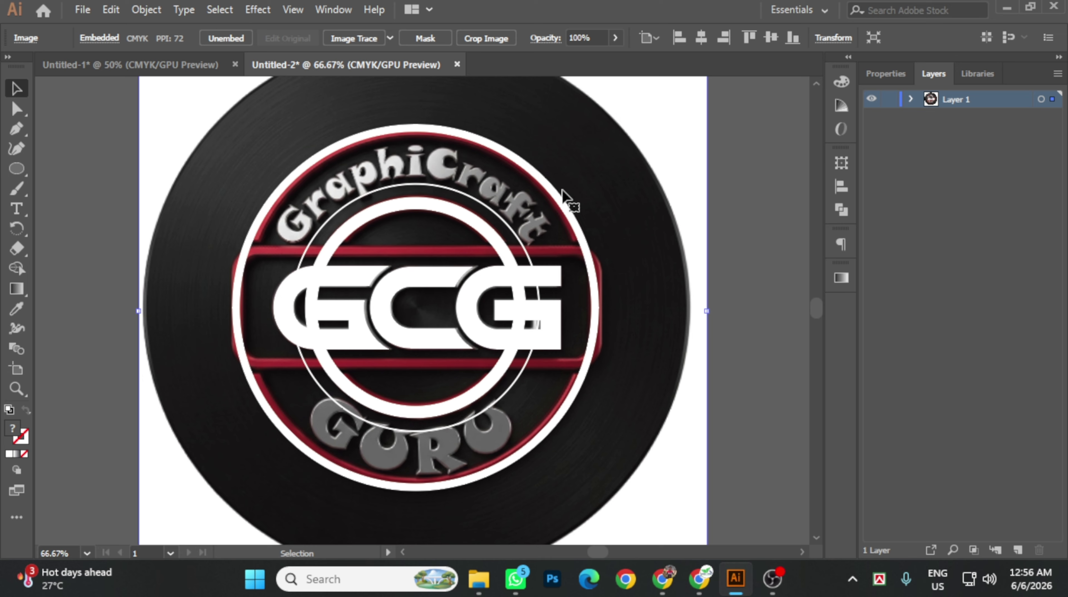
Step: Add 67 pt type on the thin circle, starting at its upper-left arc, reading "GraphiCraft"
{"action": "left_click", "coordinate": [18, 211]}
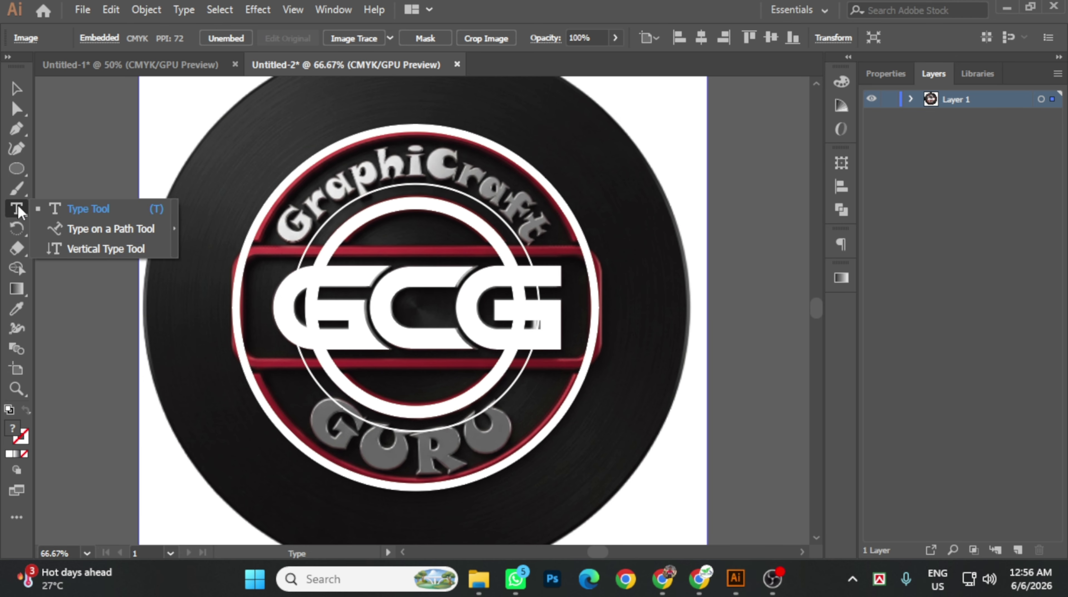
{"action": "left_click", "coordinate": [90, 231]}
{"action": "left_click", "coordinate": [307, 241]}
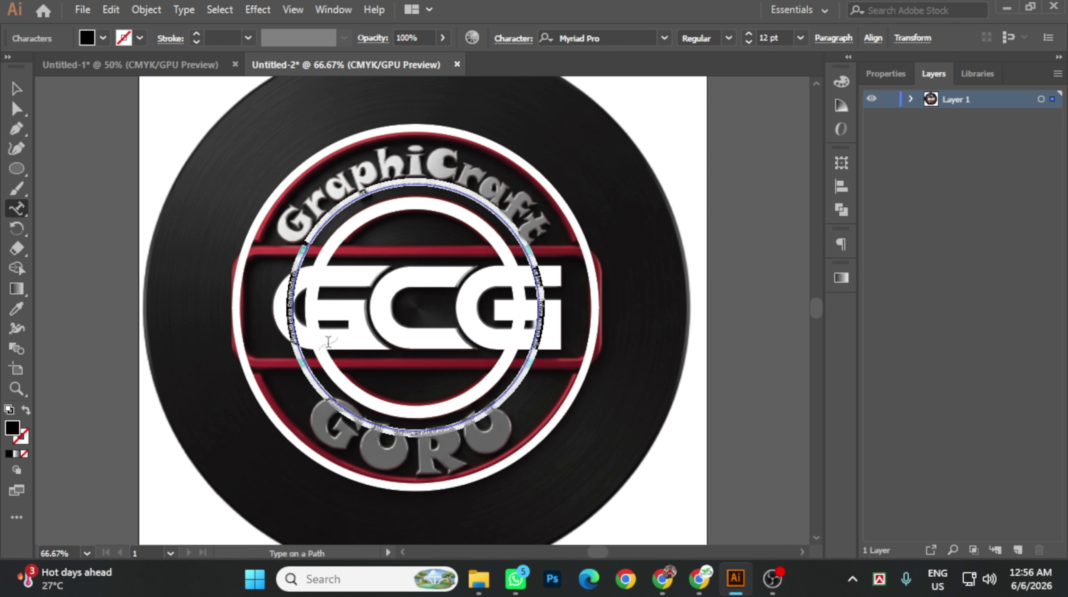
{"action": "left_click_drag", "start_coordinate": [748, 39], "coordinate": [747, 39]}
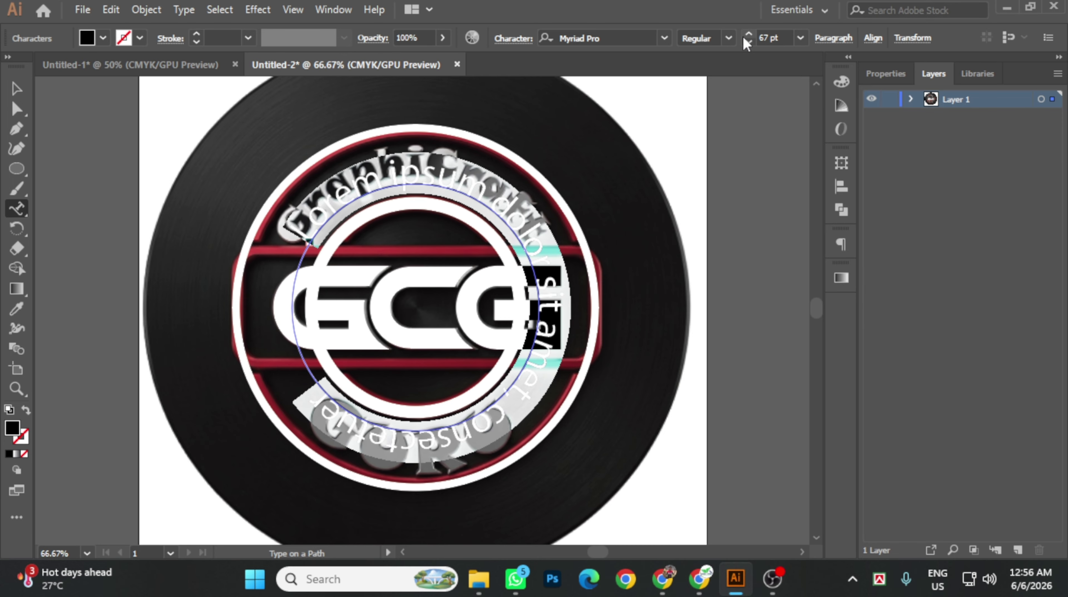
{"action": "key", "text": "BackSpace"}
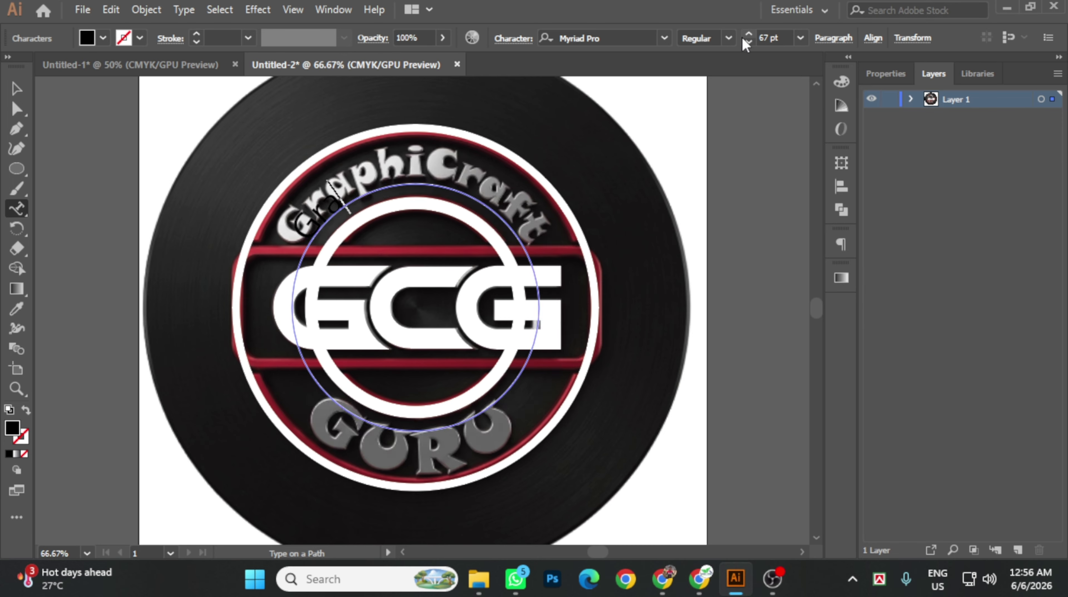
{"action": "type", "text": "GraphicCraft"}
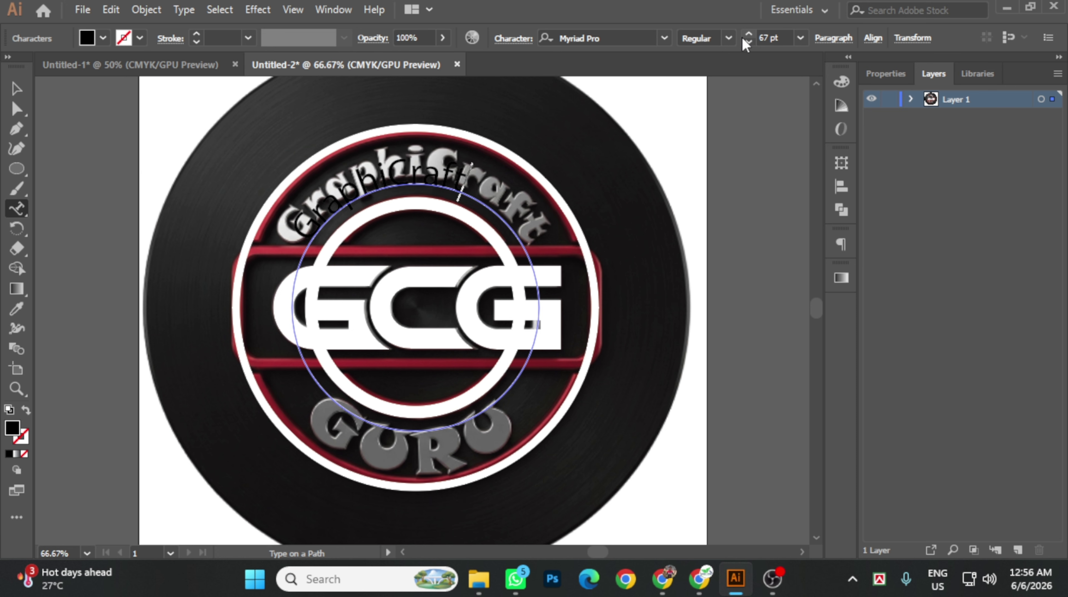
Step: Set the GraphiCraft text in the Snap ITC font and fill it with pink
{"action": "key", "text": "ctrl+a"}
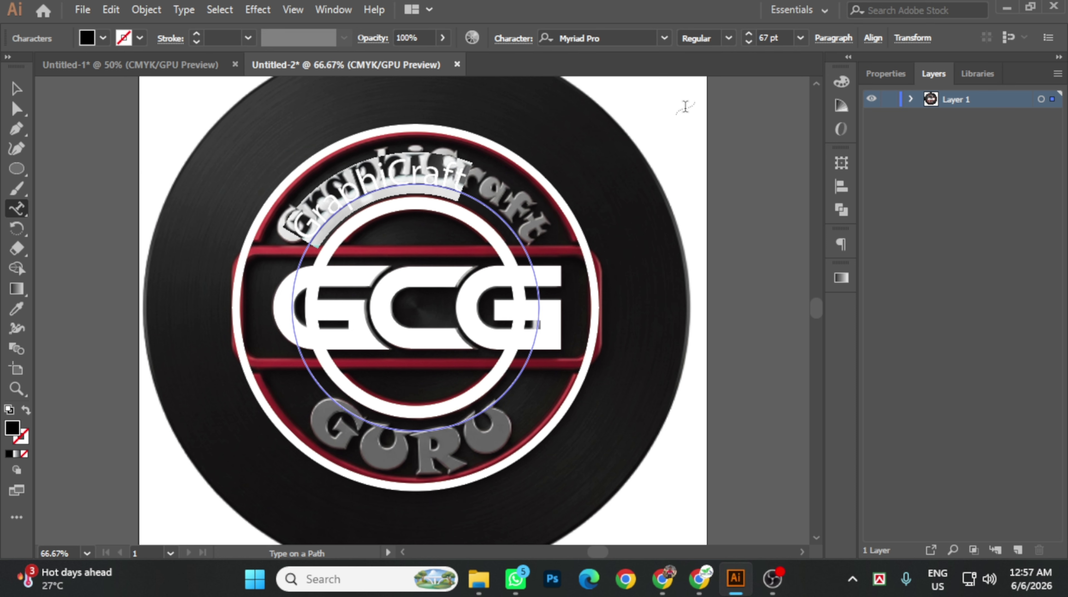
{"action": "left_click", "coordinate": [664, 38]}
{"action": "left_click", "coordinate": [626, 179]}
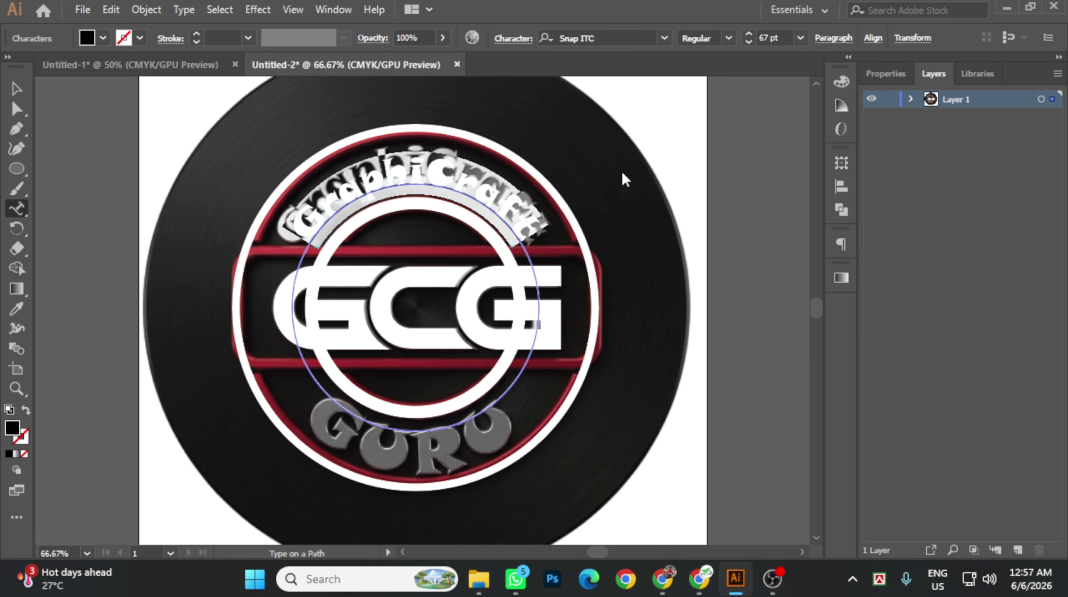
{"action": "key", "text": "Escape"}
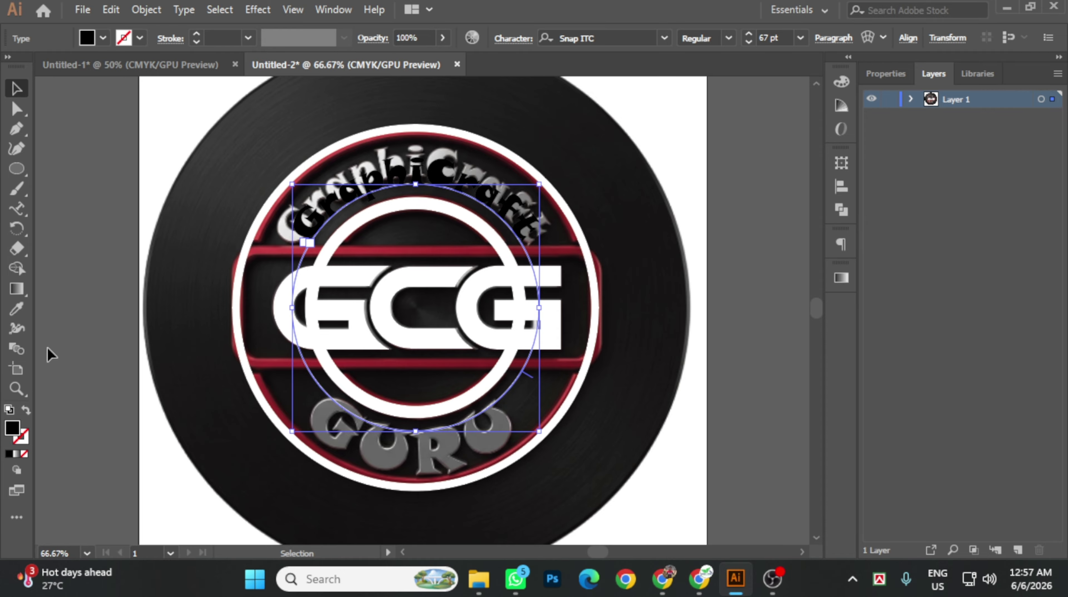
{"action": "double_click", "coordinate": [13, 431]}
{"action": "left_click", "coordinate": [706, 181]}
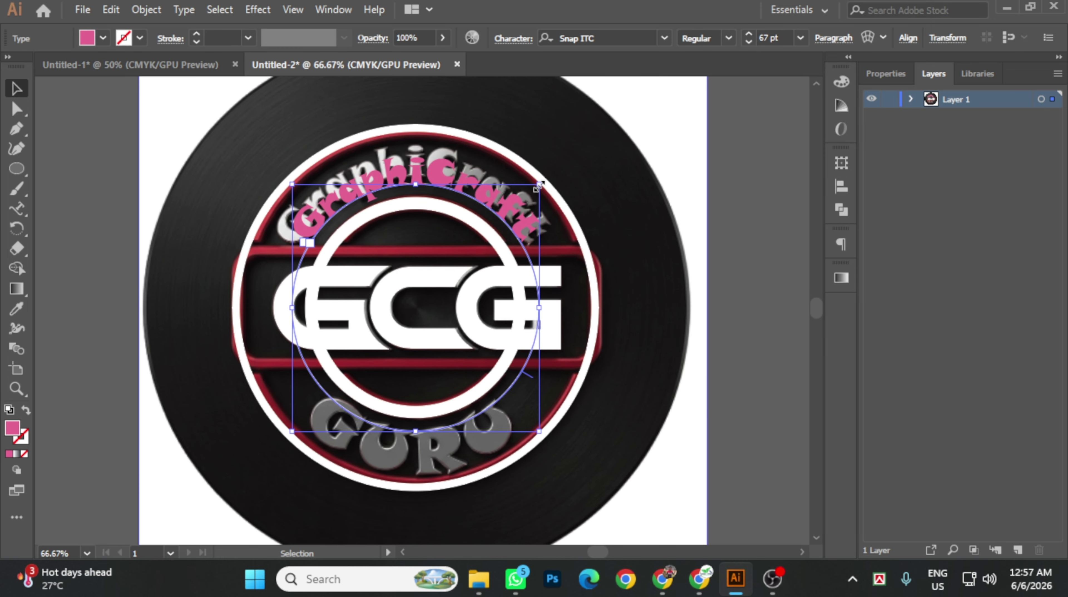
Step: Adjust the start and end of the GraphiCraft path text so it spans the circle's upper arc evenly, and deselect it
{"action": "key", "text": "a"}
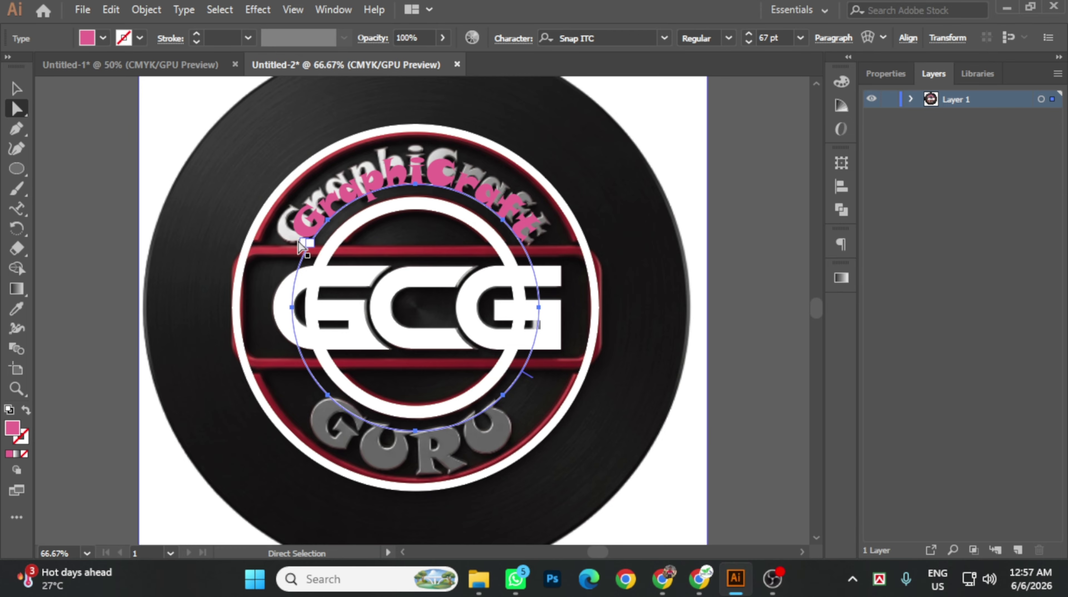
{"action": "left_click_drag", "start_coordinate": [301, 247], "coordinate": [541, 248]}
{"action": "left_click_drag", "start_coordinate": [302, 243], "coordinate": [300, 248]}
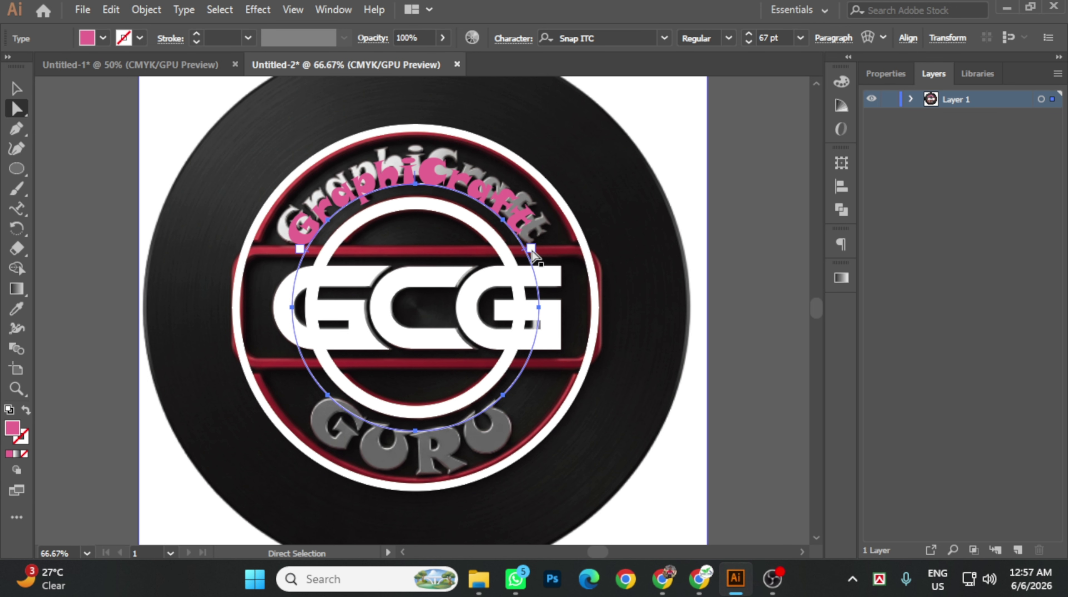
{"action": "left_click", "coordinate": [509, 253]}
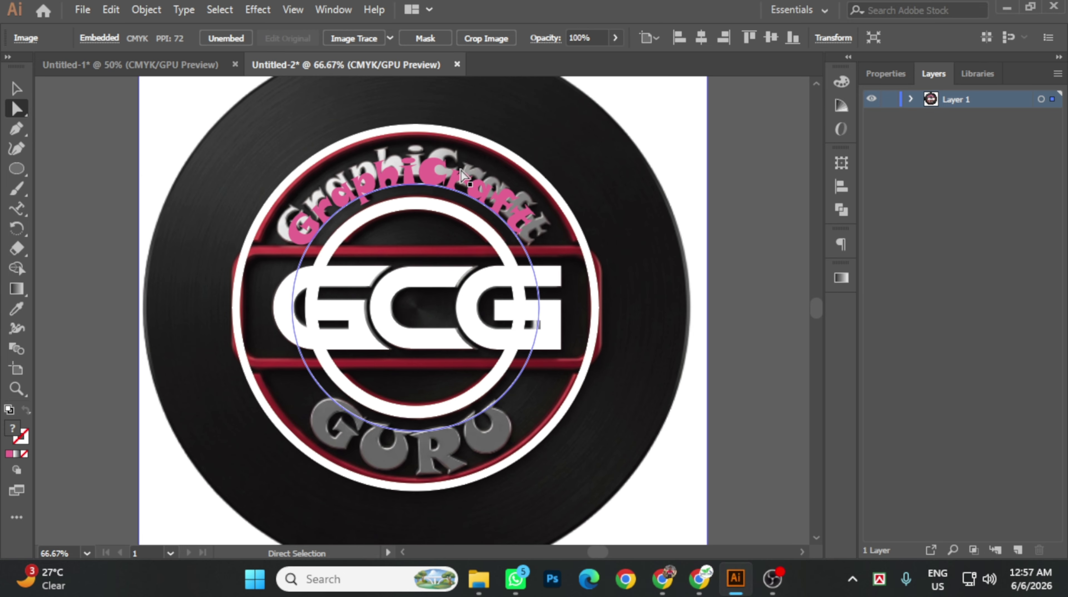
Step: Increase the GraphiCraft text's font size to 71 pt and deselect it
{"action": "left_click", "coordinate": [18, 209]}
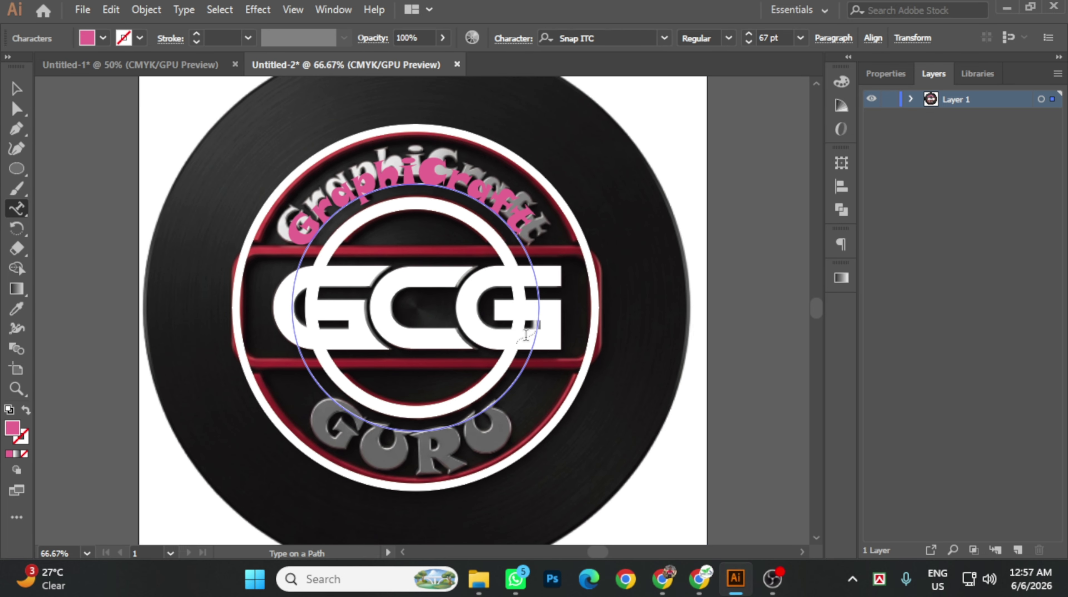
{"action": "key", "text": "ctrl+a"}
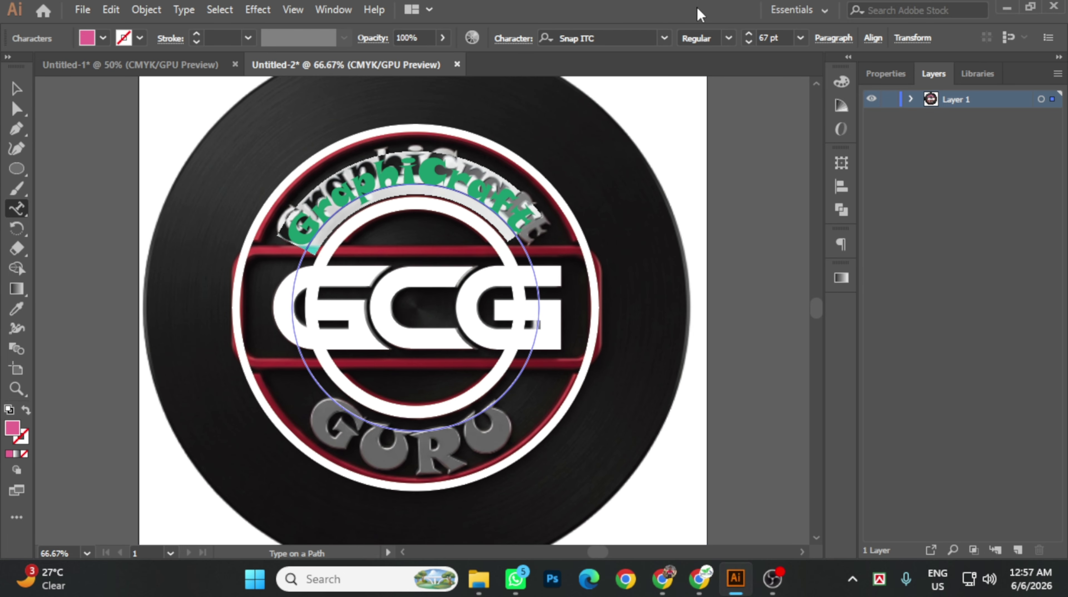
{"action": "left_click", "coordinate": [748, 34]}
{"action": "left_click", "coordinate": [749, 34]}
{"action": "left_click", "coordinate": [749, 34]}
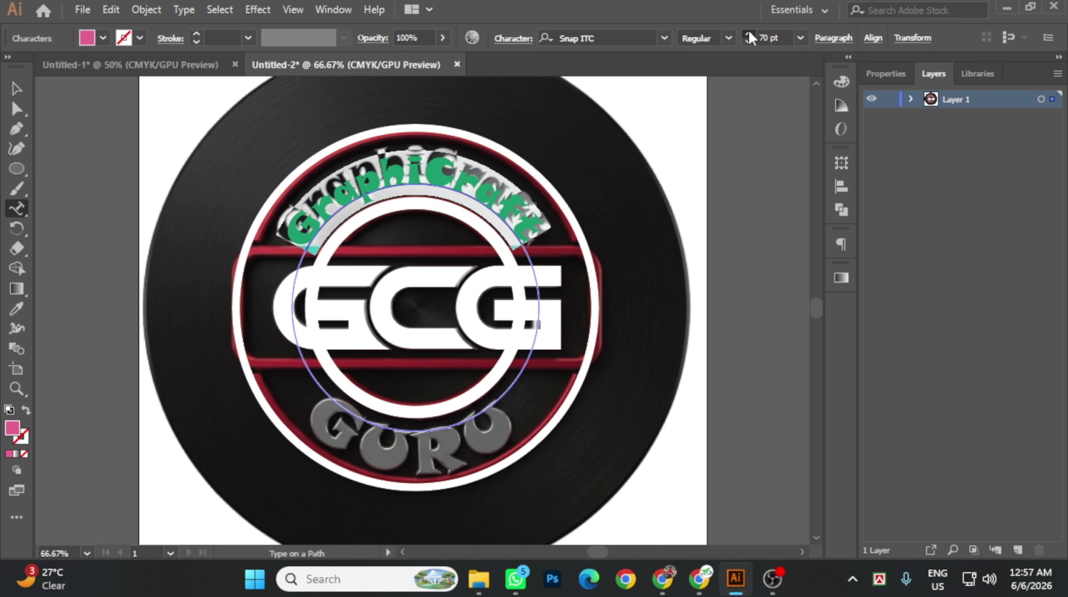
{"action": "left_click", "coordinate": [748, 34]}
{"action": "left_click", "coordinate": [19, 93]}
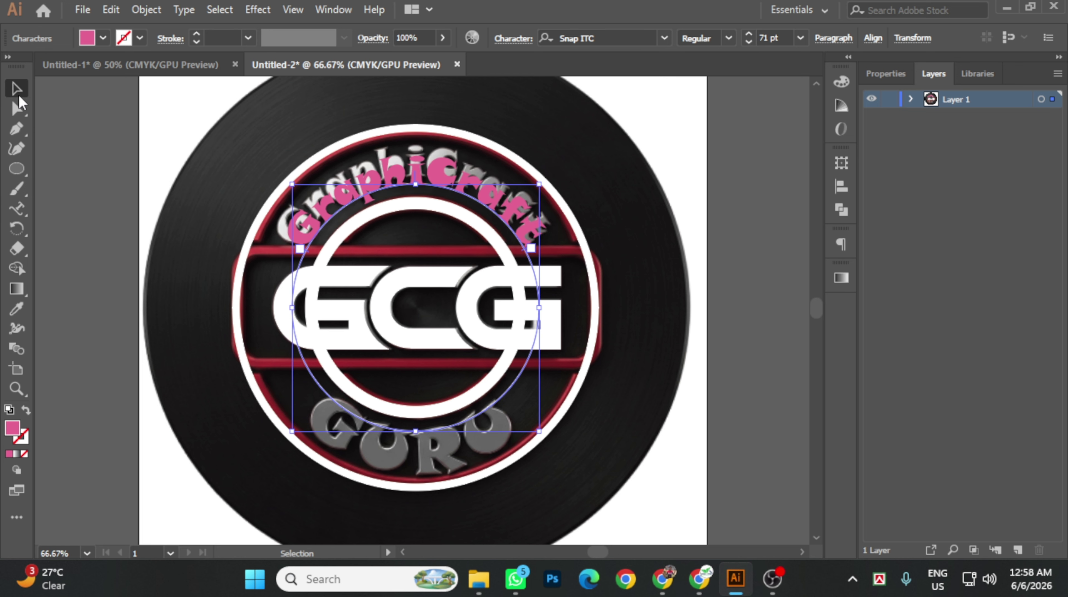
{"action": "left_click", "coordinate": [678, 229]}
Step: Scale up the GraphiCraft text circle until its letters cover the reference lettering, and deselect it
{"action": "left_click", "coordinate": [506, 213]}
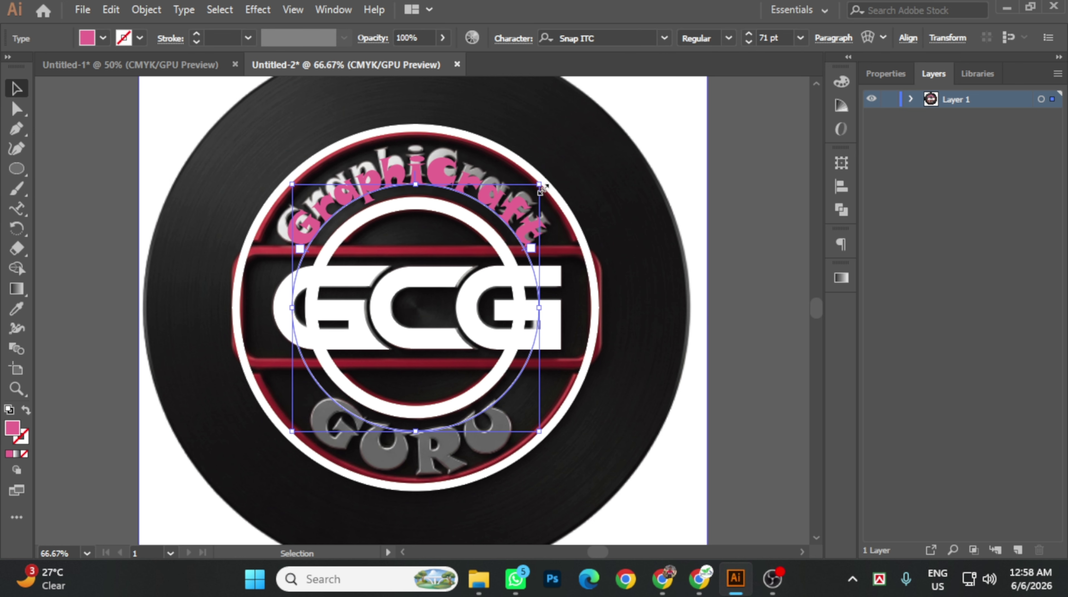
{"action": "left_click_drag", "start_coordinate": [539, 184], "coordinate": [554, 175]}
{"action": "left_click", "coordinate": [665, 165]}
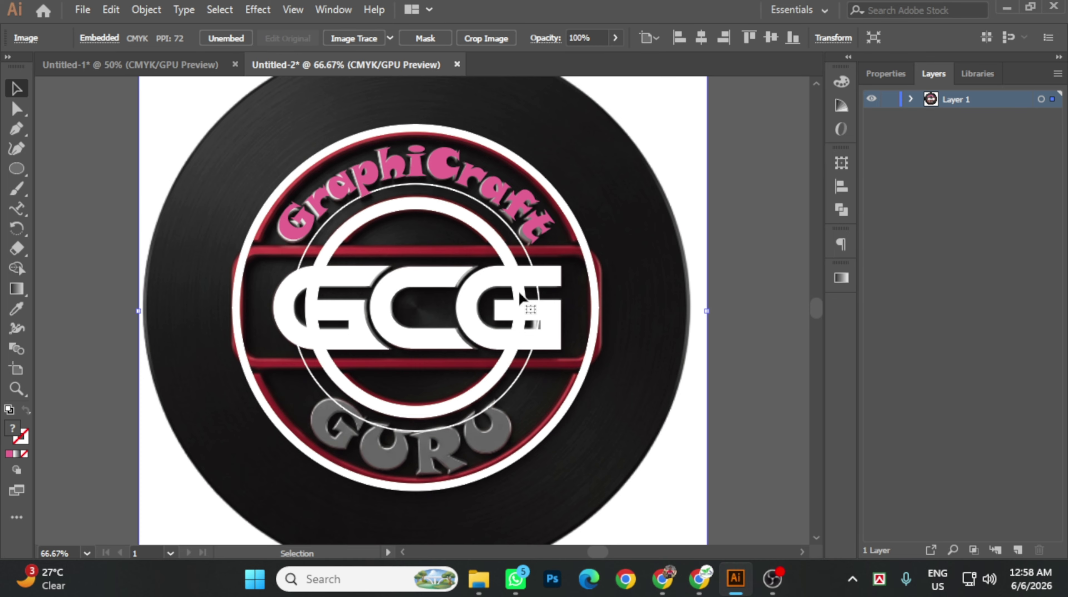
Step: Add type on the thin circle, starting at its lower-left arc, reading "GURU"
{"action": "left_click", "coordinate": [24, 214]}
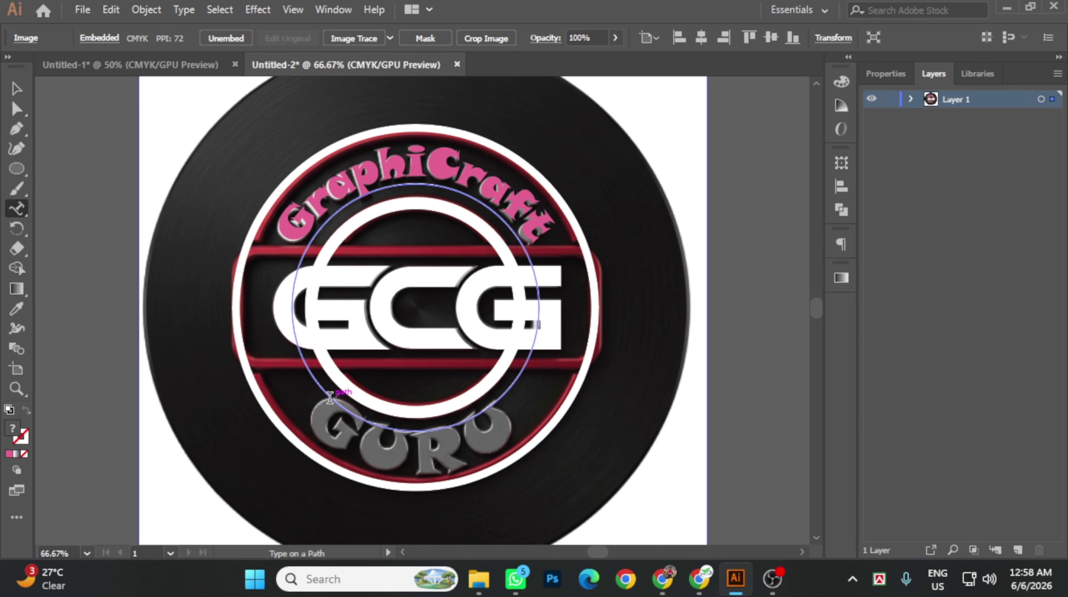
{"action": "left_click", "coordinate": [330, 397]}
{"action": "type", "text": "GC"}
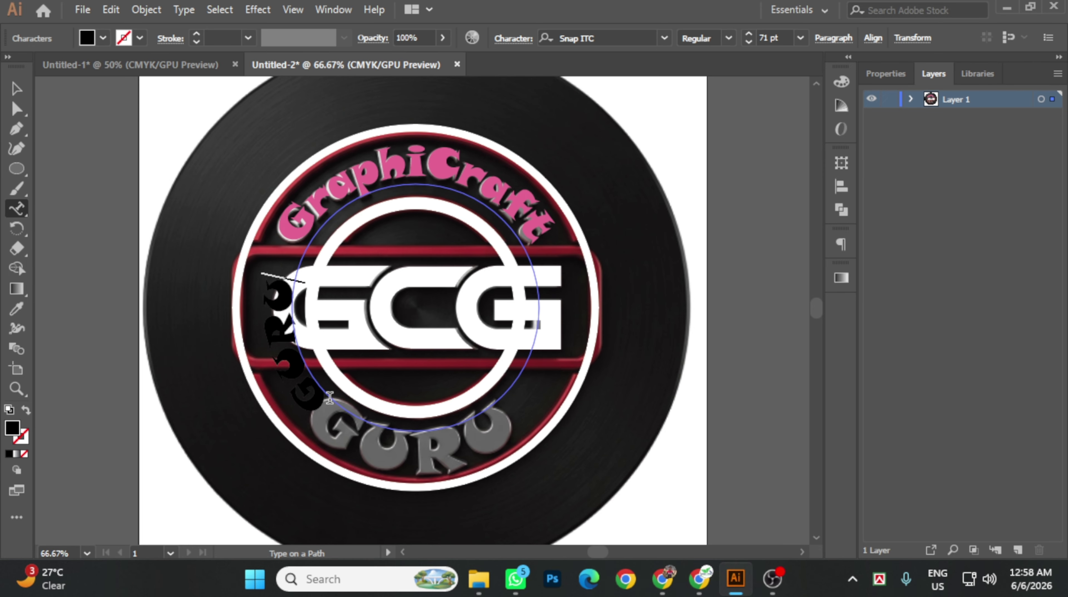
Step: Set the end of the GURU path text on the circle's upper-left arc and rotate the text circle so the word sits at the bottom
{"action": "left_click", "coordinate": [16, 109]}
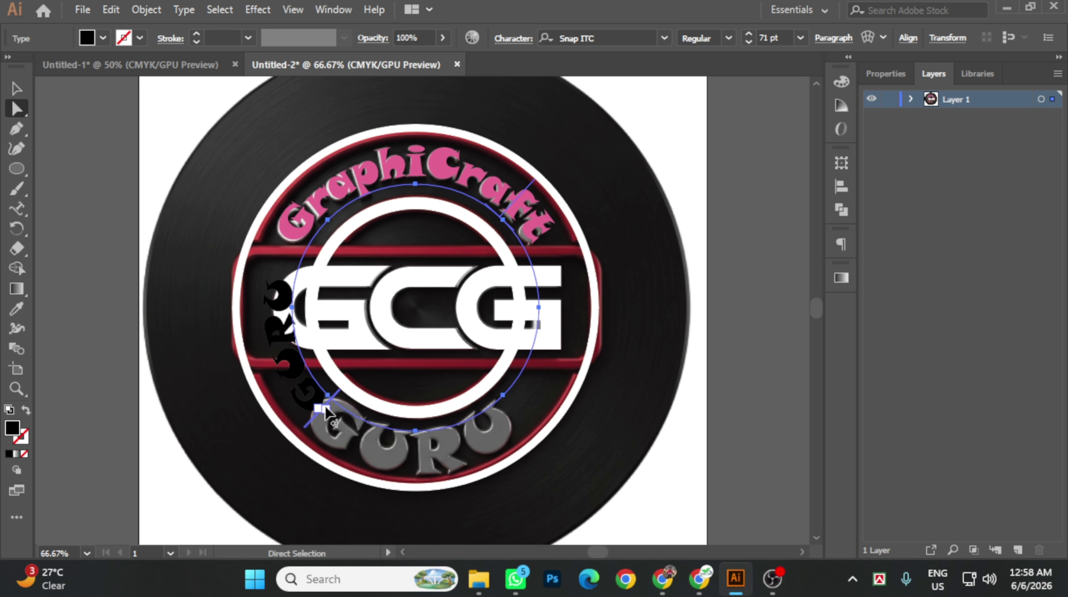
{"action": "left_click", "coordinate": [288, 326]}
{"action": "left_click_drag", "start_coordinate": [280, 198], "coordinate": [270, 209]}
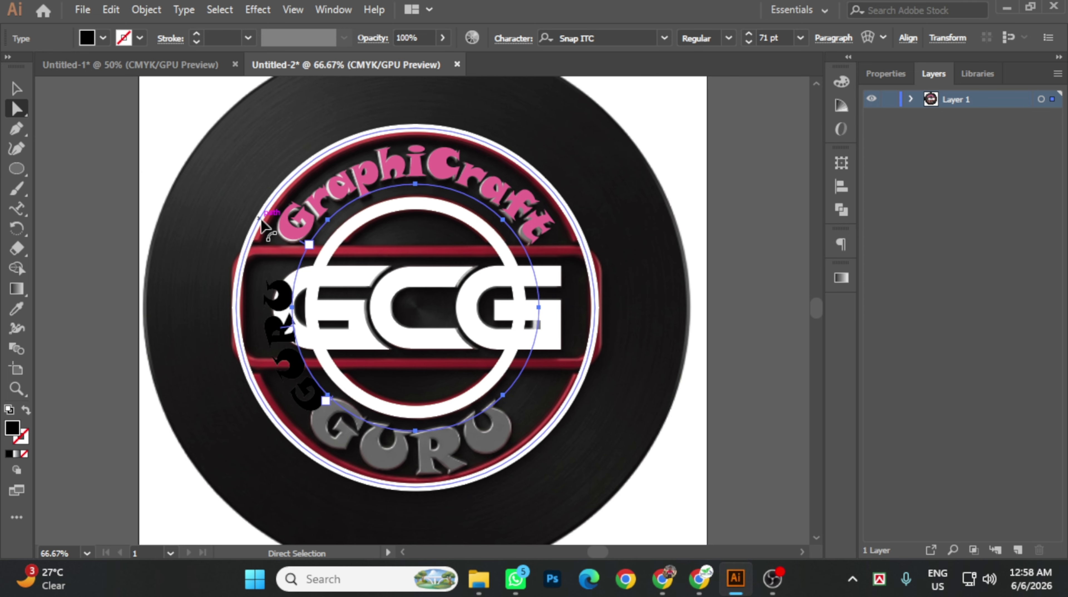
{"action": "left_click", "coordinate": [15, 88]}
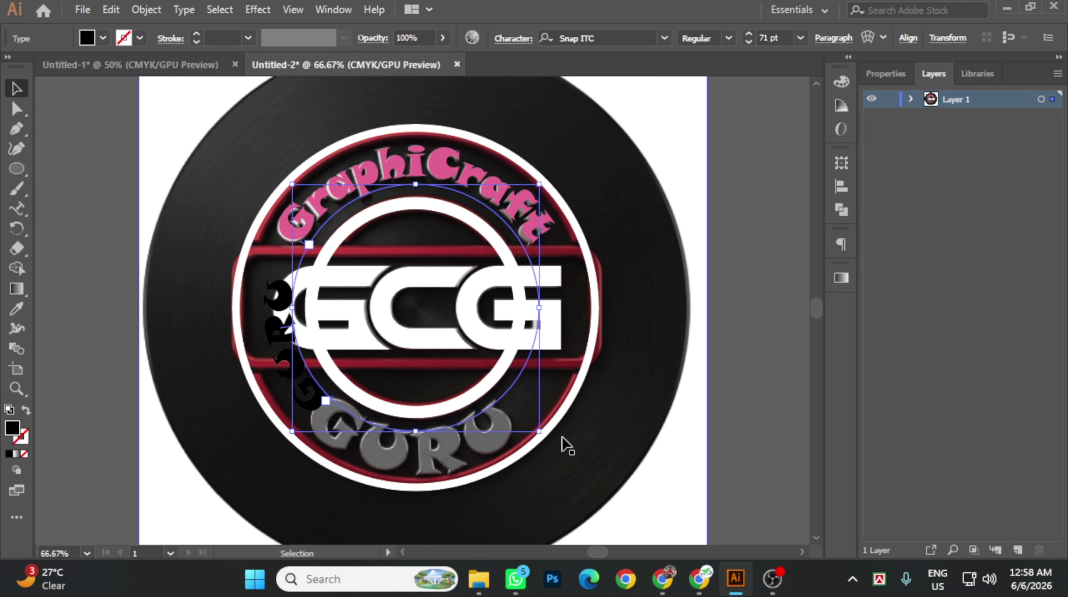
{"action": "left_click_drag", "start_coordinate": [548, 434], "coordinate": [579, 246]}
Step: Flip GURU to the inside of its circle, scale it to about 92.69 pt over the reference lettering, and deselect it
{"action": "left_click", "coordinate": [16, 109]}
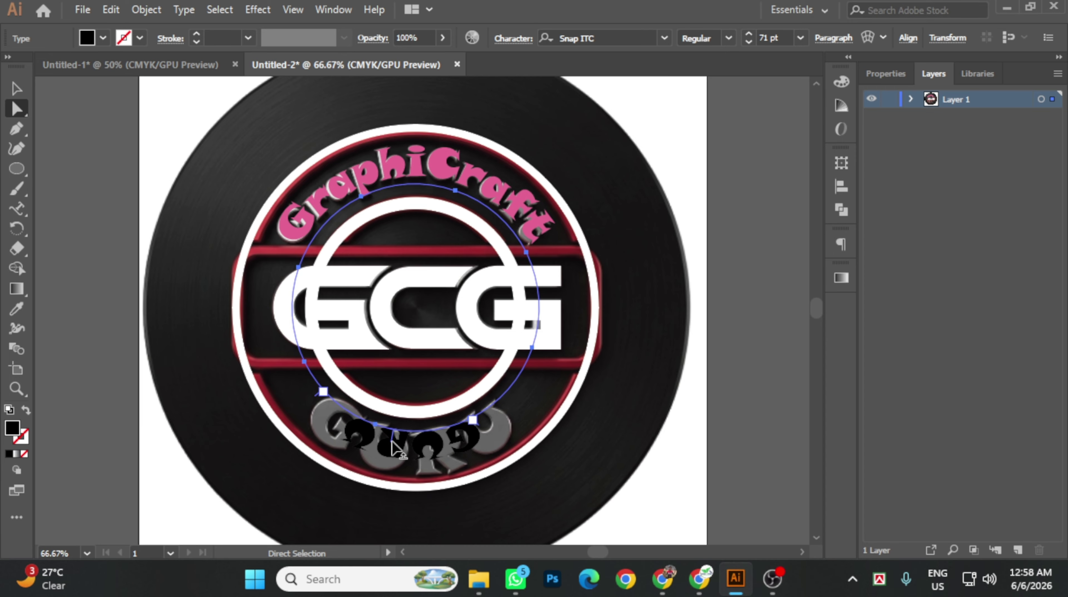
{"action": "left_click_drag", "start_coordinate": [392, 447], "coordinate": [326, 437]}
{"action": "left_click", "coordinate": [17, 89]}
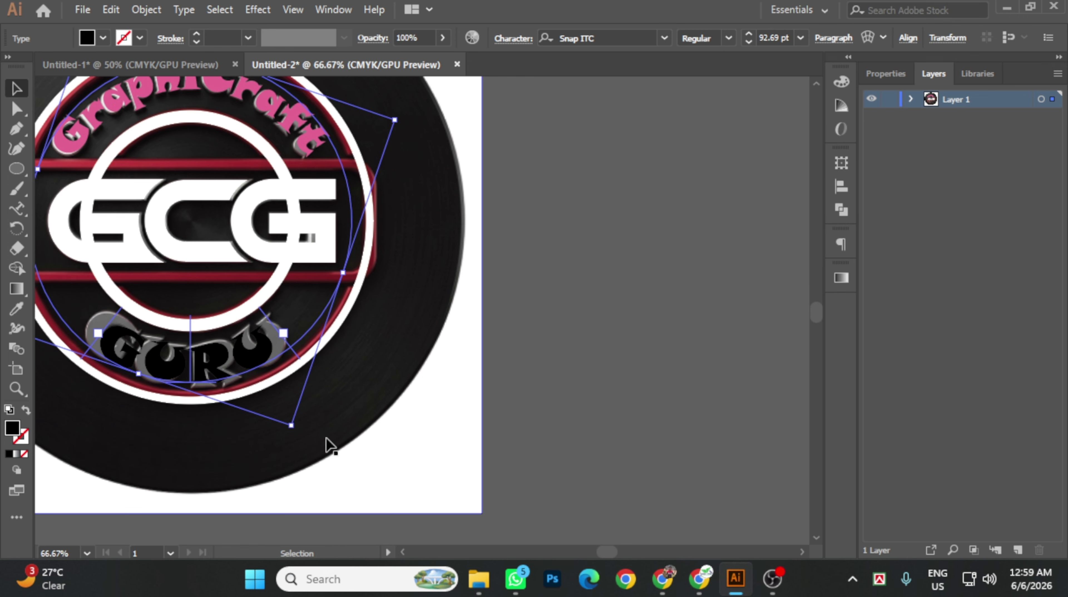
{"action": "left_click", "coordinate": [596, 370]}
{"action": "key", "text": "ctrl+0"}
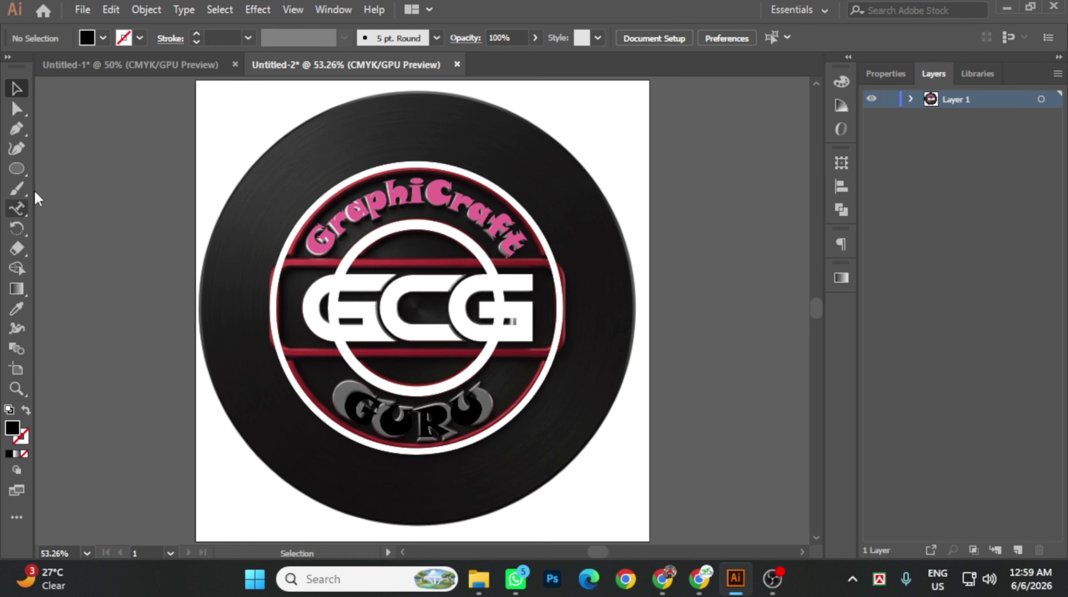
Step: Set the GURU path text's font size to 106 pt
{"action": "left_click", "coordinate": [452, 436]}
{"action": "left_click", "coordinate": [685, 325], "text": "ctrl"}
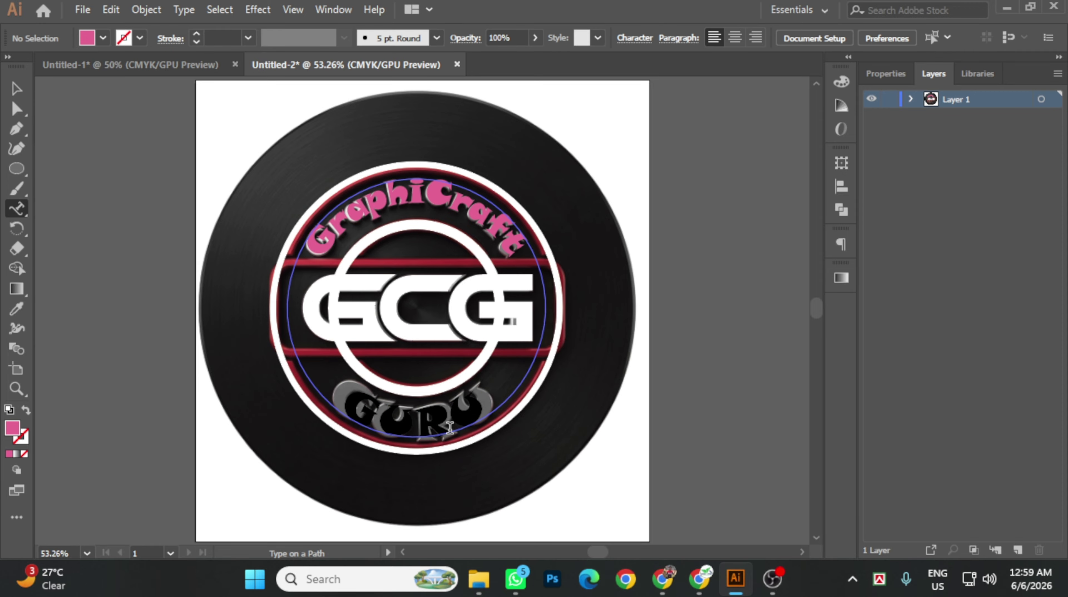
{"action": "left_click", "coordinate": [450, 431], "text": "ctrl"}
{"action": "double_click", "coordinate": [450, 429]}
{"action": "left_click", "coordinate": [749, 34]}
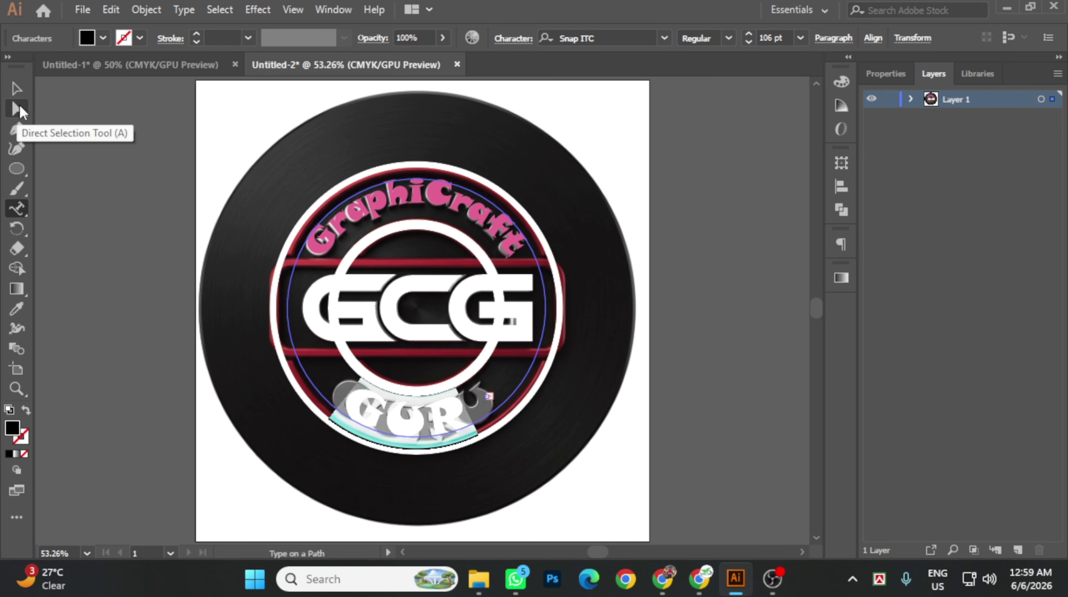
Step: Extend the end of the GURU path text and rotate its circle so the word covers the reference lettering
{"action": "left_click", "coordinate": [19, 107]}
{"action": "left_click_drag", "start_coordinate": [490, 396], "coordinate": [521, 394]}
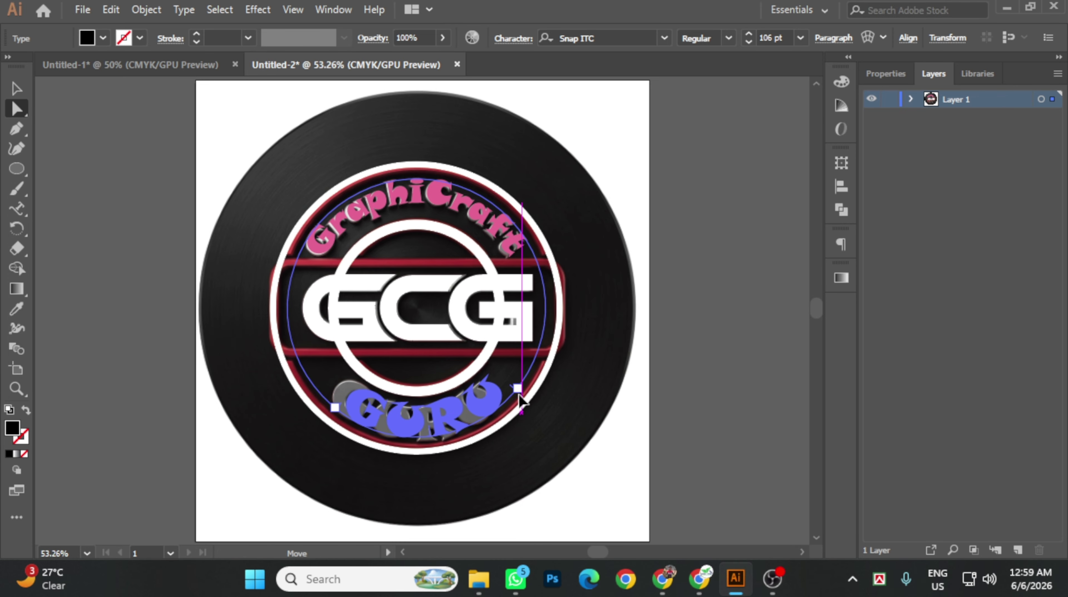
{"action": "key", "text": "v"}
{"action": "mouse_move", "coordinate": [587, 229]}
{"action": "left_mouse_down"}
{"action": "mouse_move", "coordinate": [612, 250]}
{"action": "mouse_move", "coordinate": [605, 239]}
{"action": "left_mouse_up"}
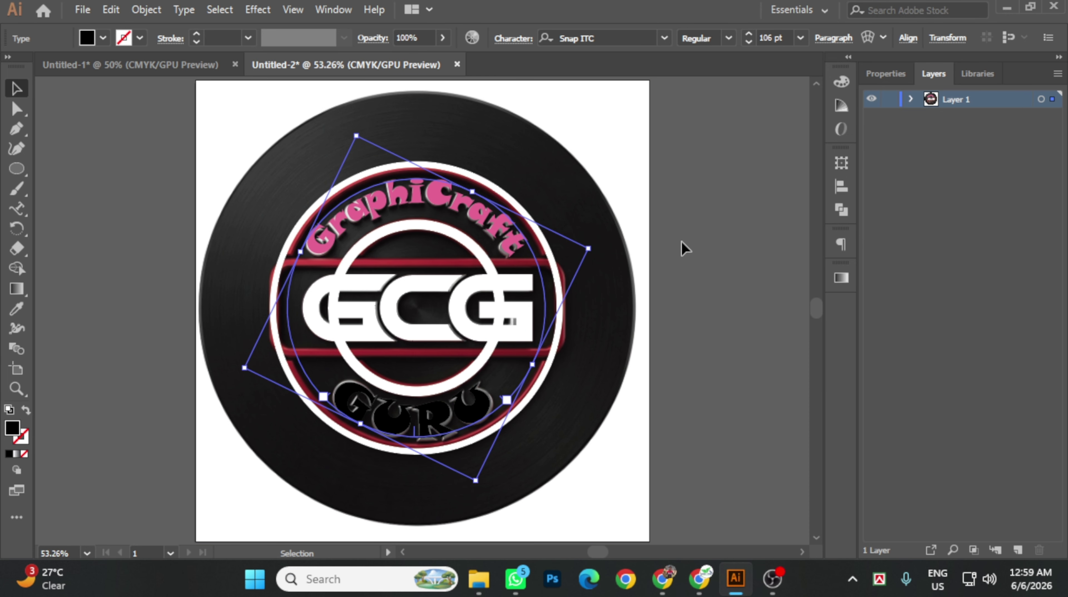
{"action": "left_click", "coordinate": [682, 242]}
Step: Recolor the GURU text with the same pink as the GraphiCraft text and deselect it
{"action": "left_click", "coordinate": [493, 401]}
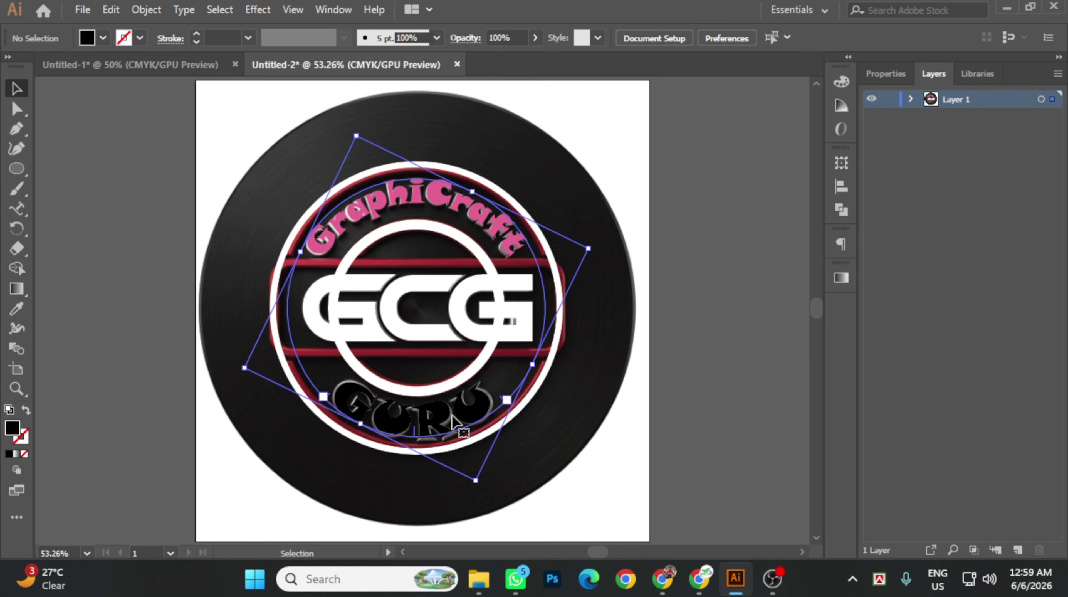
{"action": "double_click", "coordinate": [17, 436]}
{"action": "left_click_drag", "start_coordinate": [447, 200], "coordinate": [439, 174]}
{"action": "left_click", "coordinate": [684, 177]}
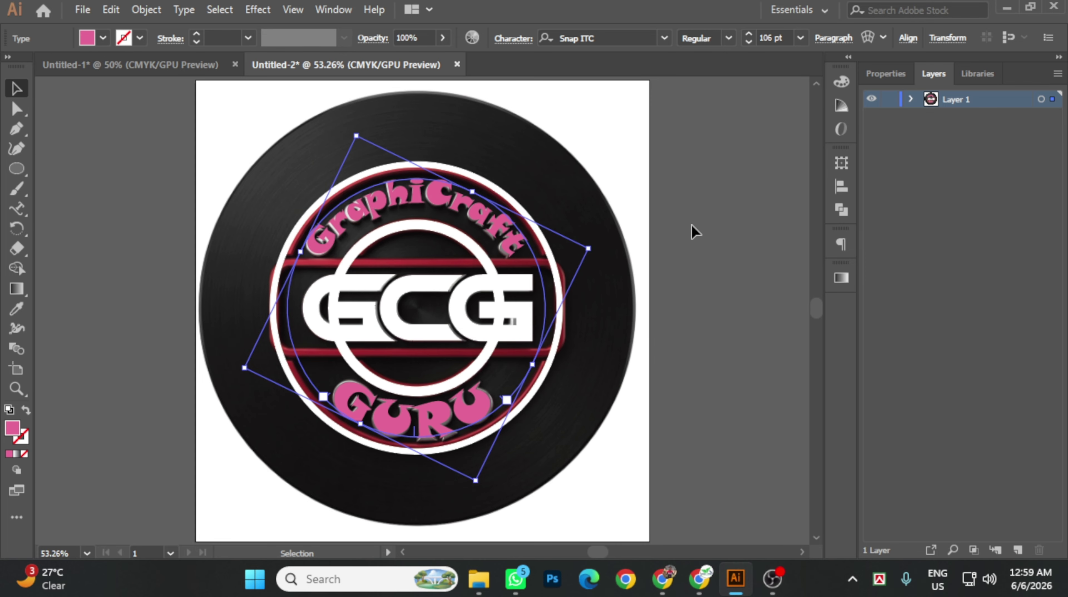
{"action": "left_click", "coordinate": [694, 234]}
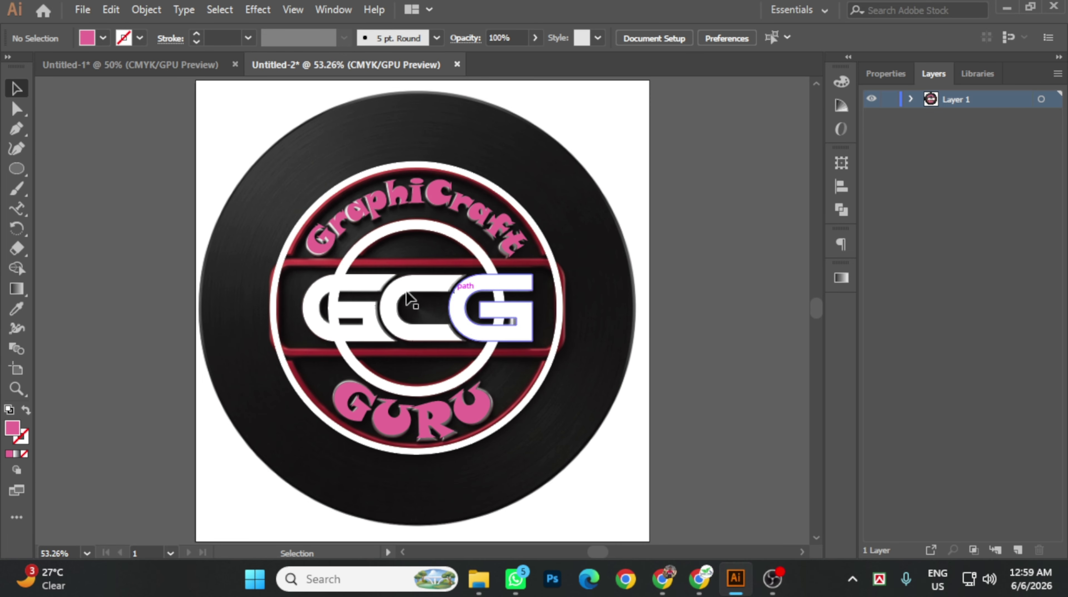
Step: Draw a rectangle over the reference's horizontal band around GCG, with a pink stroke and no fill
{"action": "left_click", "coordinate": [17, 168]}
{"action": "left_click", "coordinate": [78, 168]}
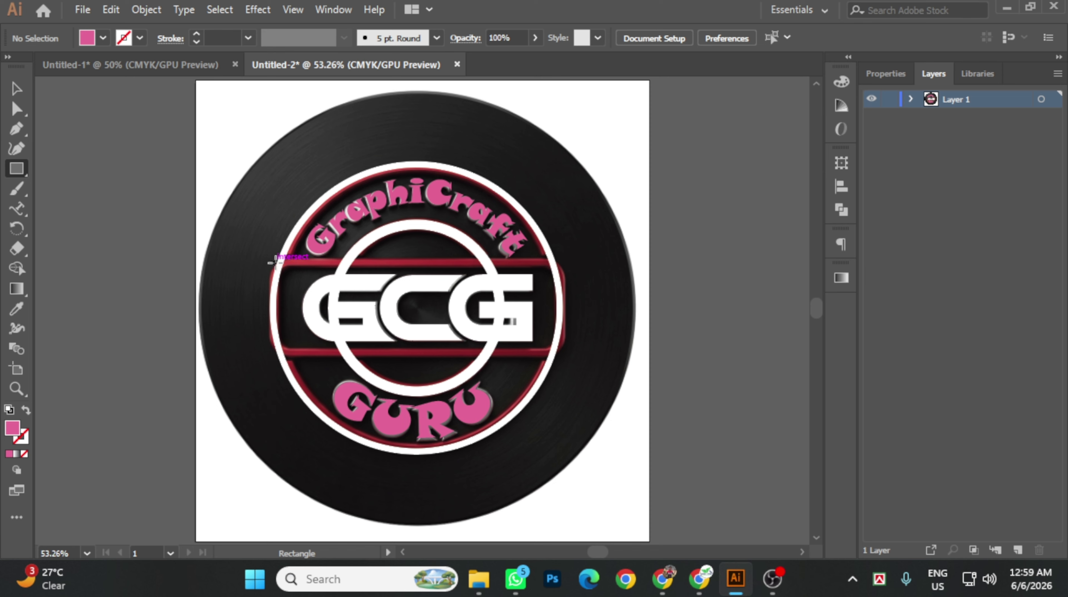
{"action": "left_click_drag", "start_coordinate": [274, 262], "coordinate": [561, 350]}
{"action": "left_click", "coordinate": [26, 409]}
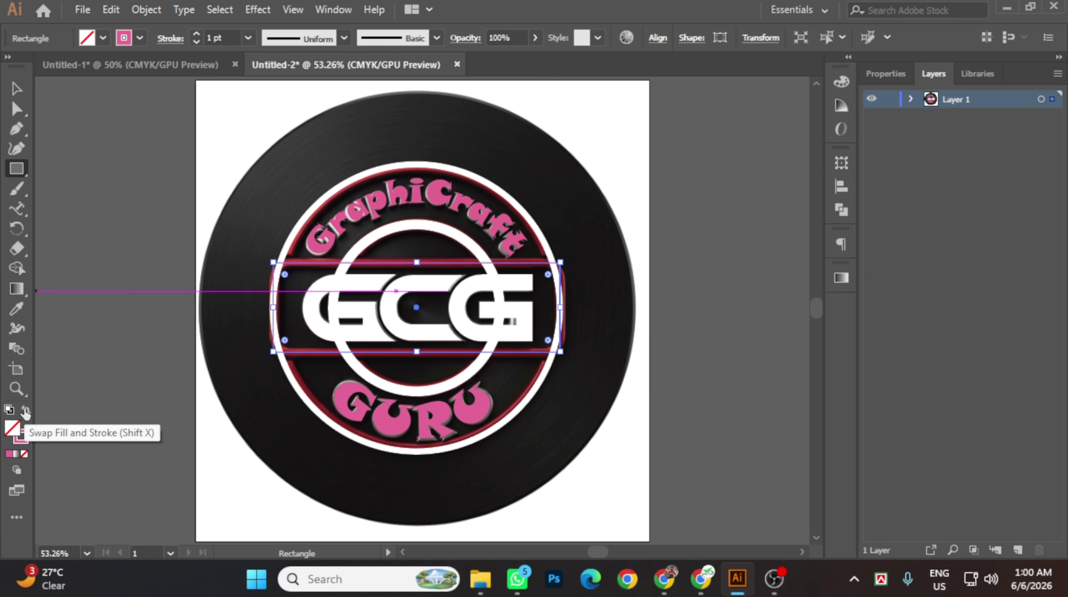
Step: Set the rectangle's stroke to 15 pt and round its corners to match the reference frame
{"action": "left_click", "coordinate": [17, 88]}
{"action": "left_click", "coordinate": [196, 34]}
{"action": "left_click", "coordinate": [196, 34]}
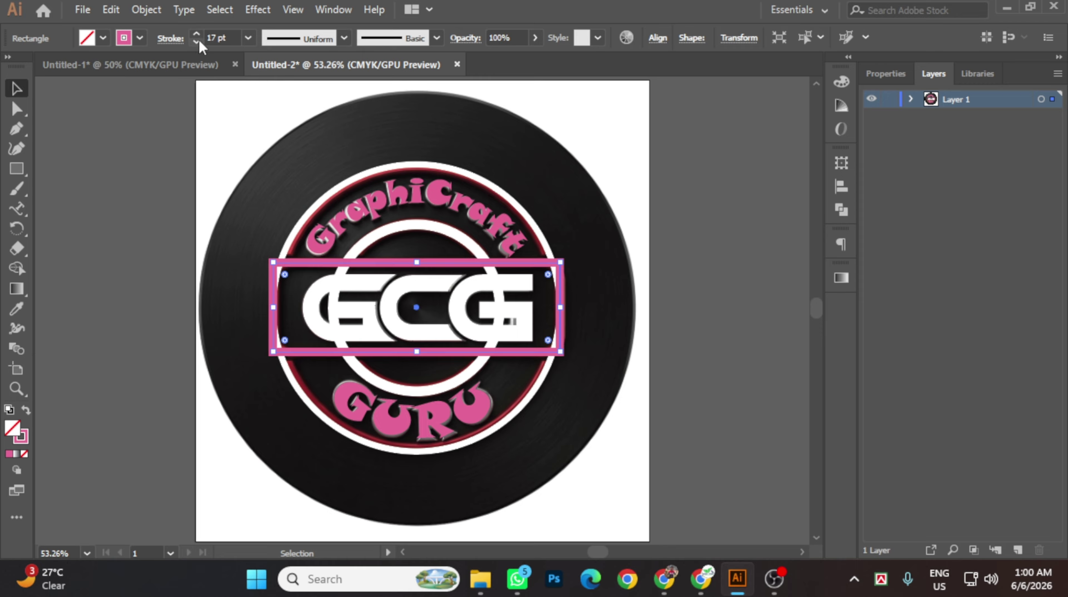
{"action": "left_click", "coordinate": [196, 34]}
{"action": "left_click", "coordinate": [196, 35]}
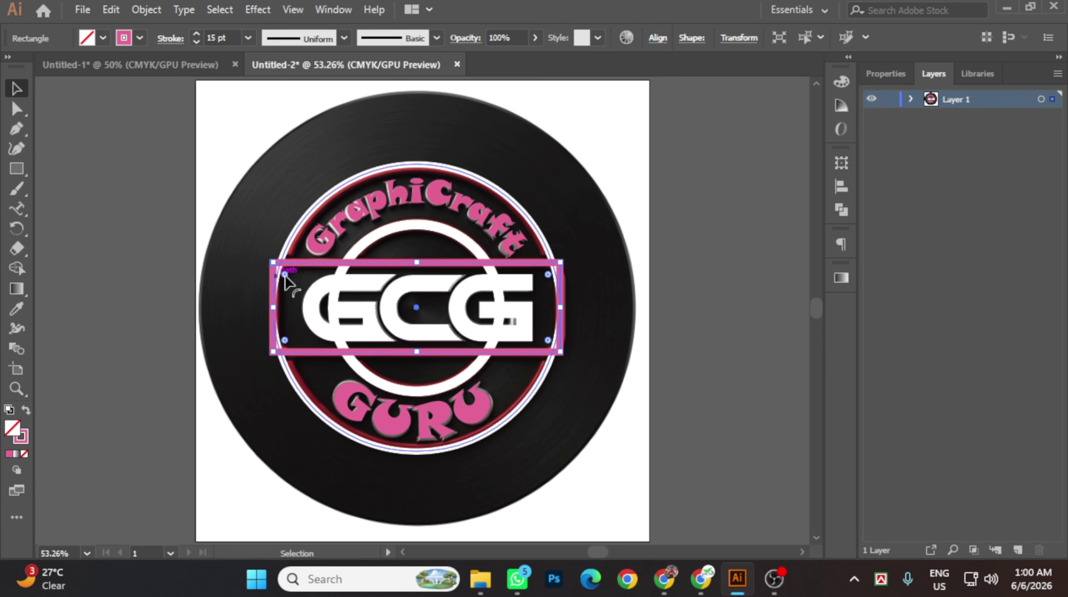
{"action": "left_click_drag", "start_coordinate": [284, 274], "coordinate": [286, 277]}
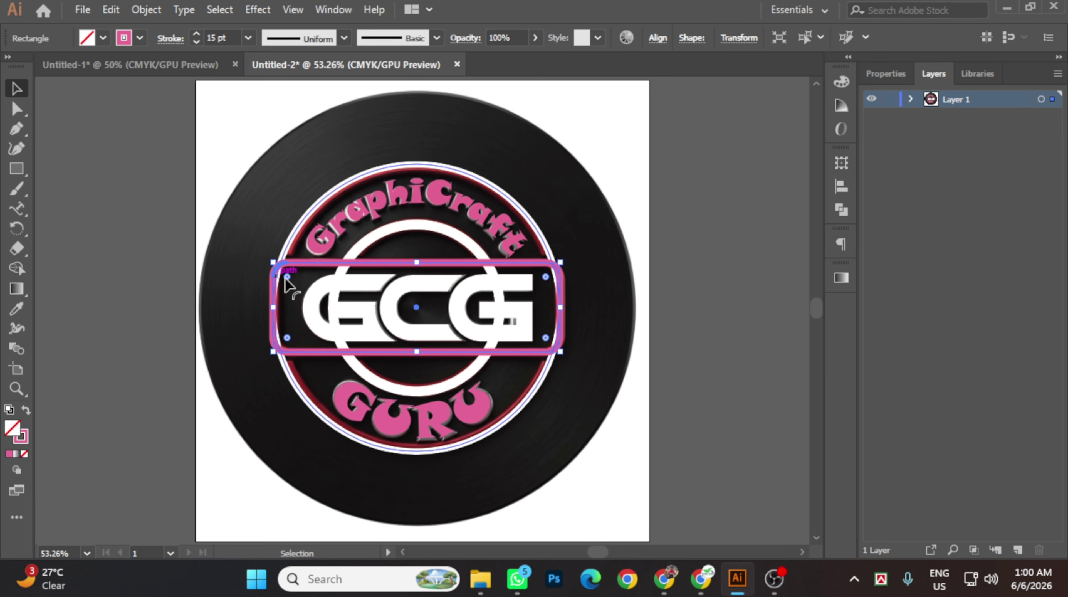
Step: Select all the vector logo shapes without the reference image, move them to the left of the reference, and deselect them
{"action": "left_click", "coordinate": [76, 208]}
{"action": "left_click_drag", "start_coordinate": [182, 277], "coordinate": [350, 262]}
{"action": "left_click_drag", "start_coordinate": [320, 144], "coordinate": [735, 453]}
{"action": "left_click", "coordinate": [410, 359], "text": "shift"}
{"action": "left_click_drag", "start_coordinate": [603, 330], "coordinate": [221, 330]}
{"action": "left_click", "coordinate": [226, 129]}
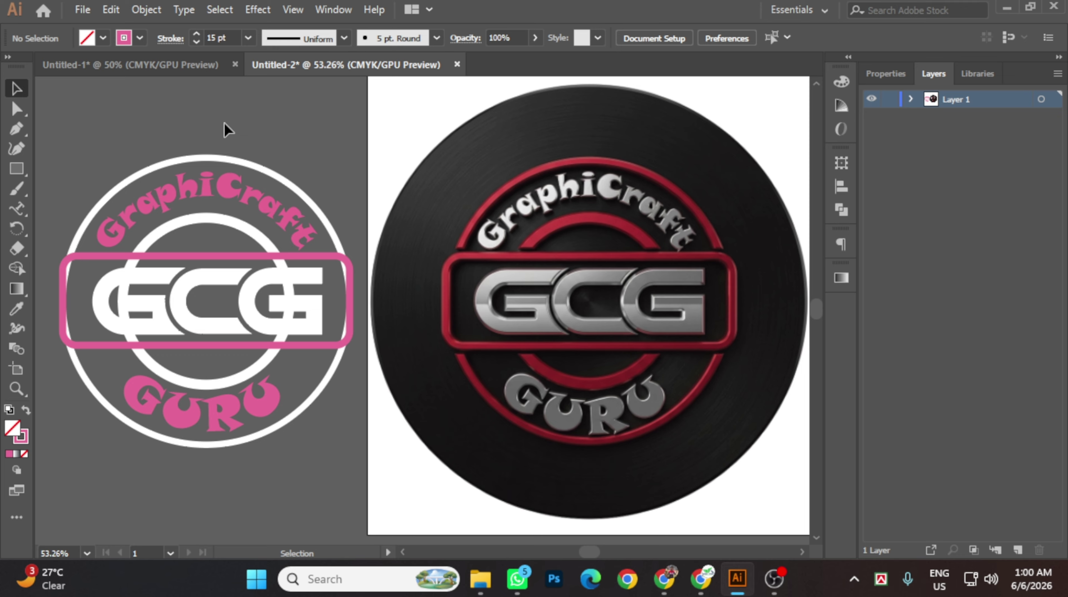
Step: Convert the strokes of the rounded rectangle and both rings to outlines and fill them with pink
{"action": "left_click", "coordinate": [223, 257]}
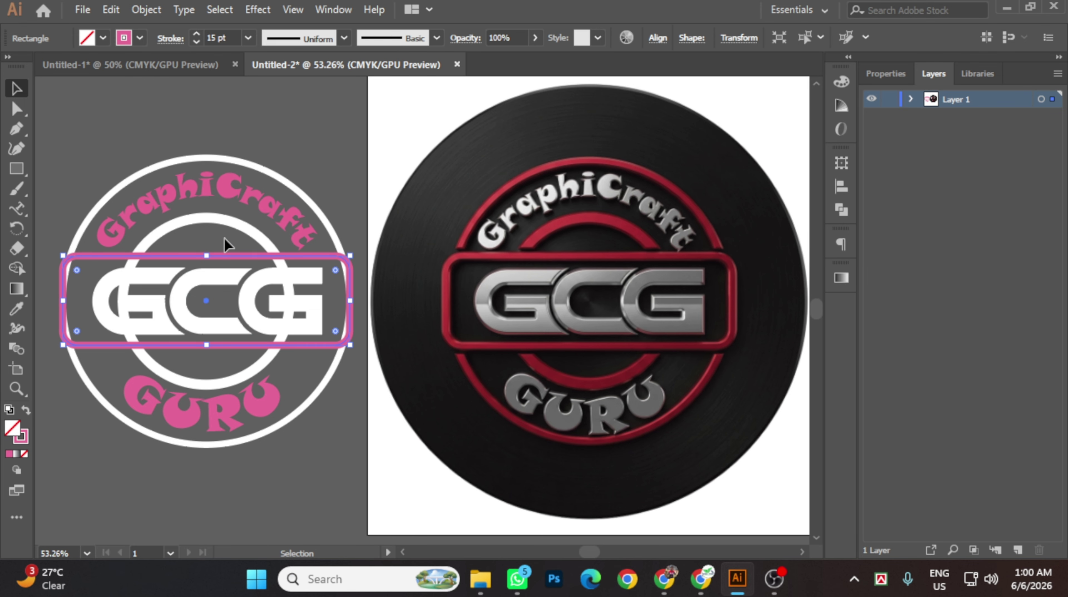
{"action": "left_click", "coordinate": [229, 218], "text": "shift"}
{"action": "left_click", "coordinate": [238, 160], "text": "shift"}
{"action": "left_click", "coordinate": [146, 9]}
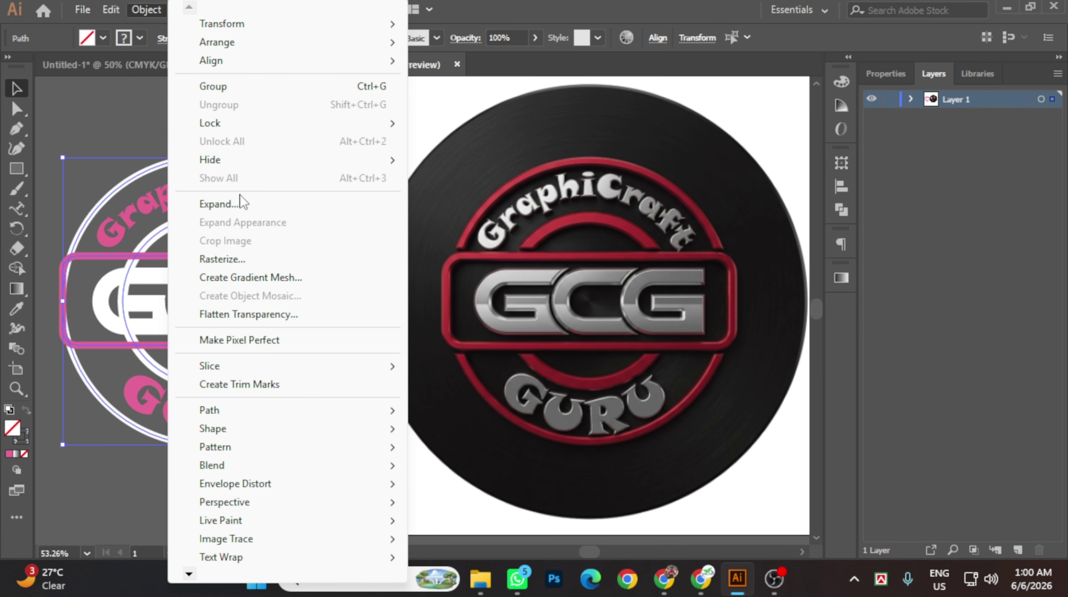
{"action": "mouse_move", "coordinate": [245, 415]}
{"action": "left_click", "coordinate": [487, 242]}
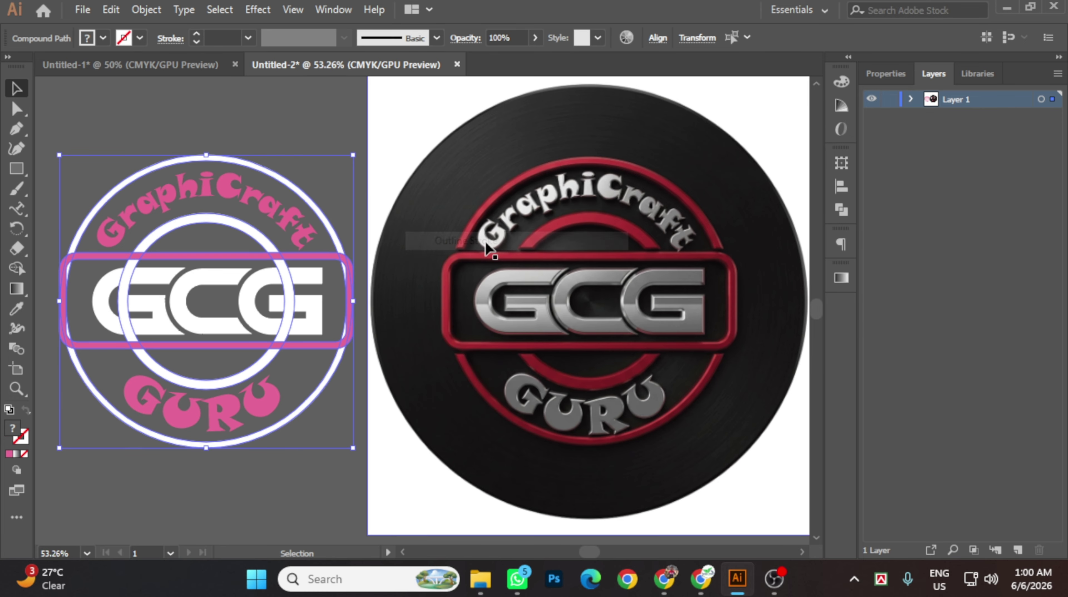
{"action": "left_click", "coordinate": [9, 454]}
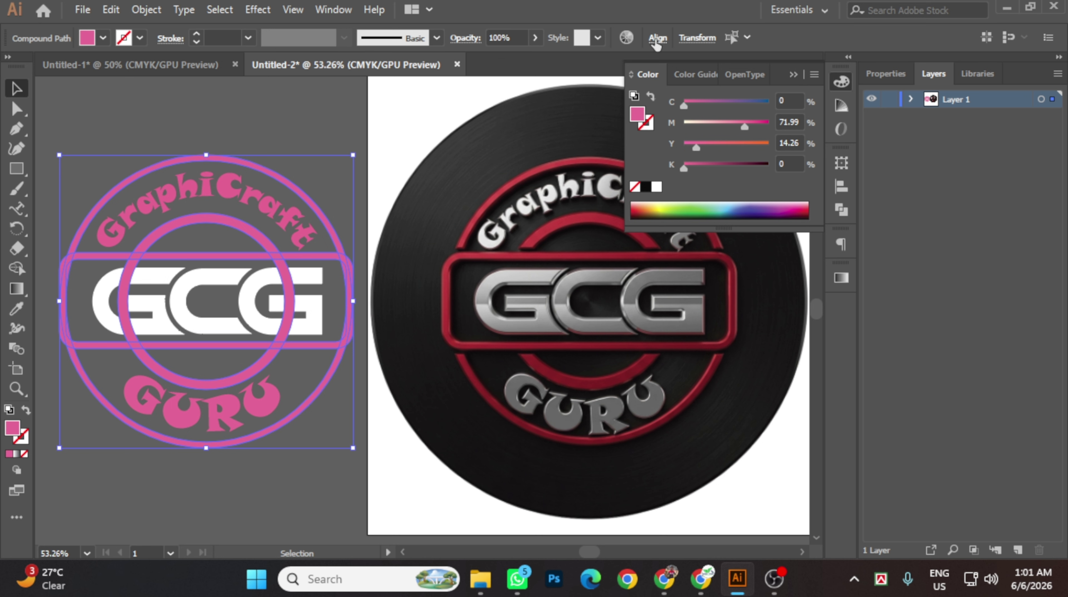
Step: Divide the overlapping rings and rounded frame with Pathfinder and ungroup the resulting pieces
{"action": "left_click", "coordinate": [841, 209]}
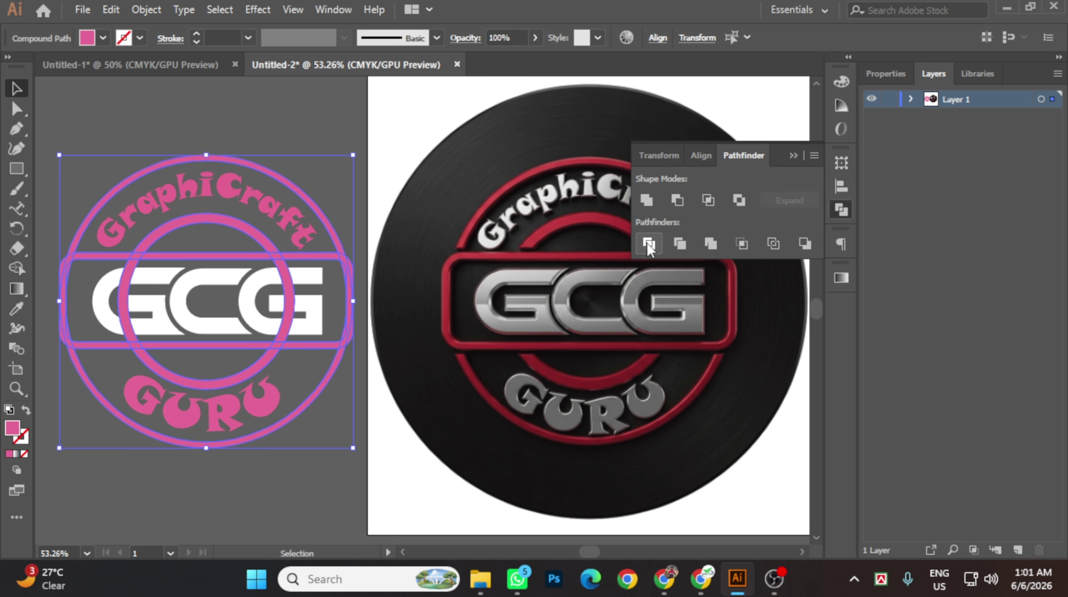
{"action": "left_click", "coordinate": [648, 244]}
{"action": "right_click", "coordinate": [279, 302]}
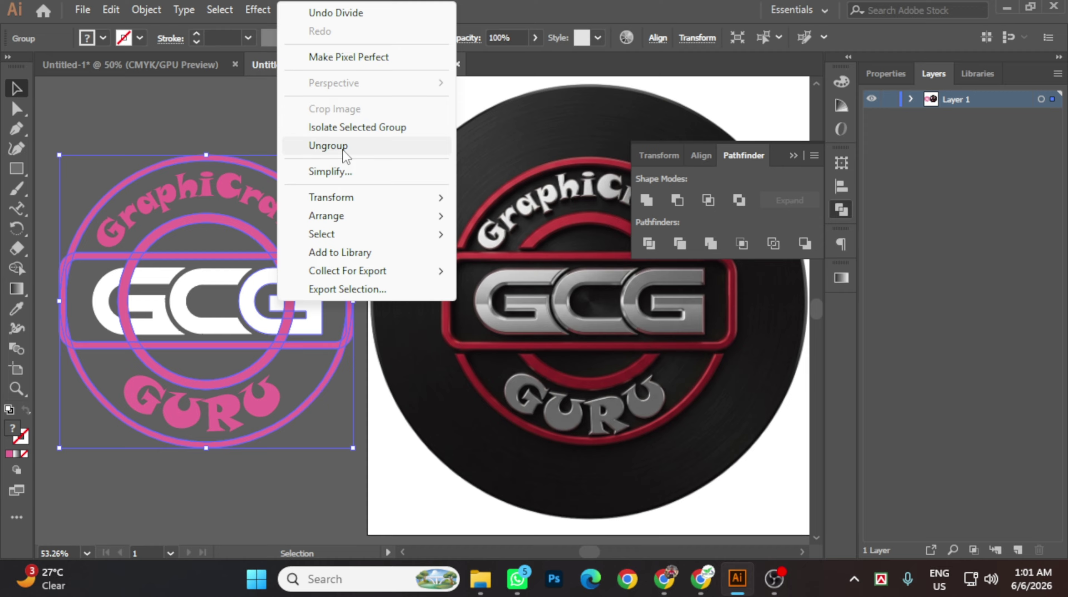
{"action": "left_click", "coordinate": [345, 146]}
{"action": "left_click", "coordinate": [316, 113]}
Step: Delete the inner ring's two side sections that cross the GCG letters
{"action": "left_click", "coordinate": [290, 301]}
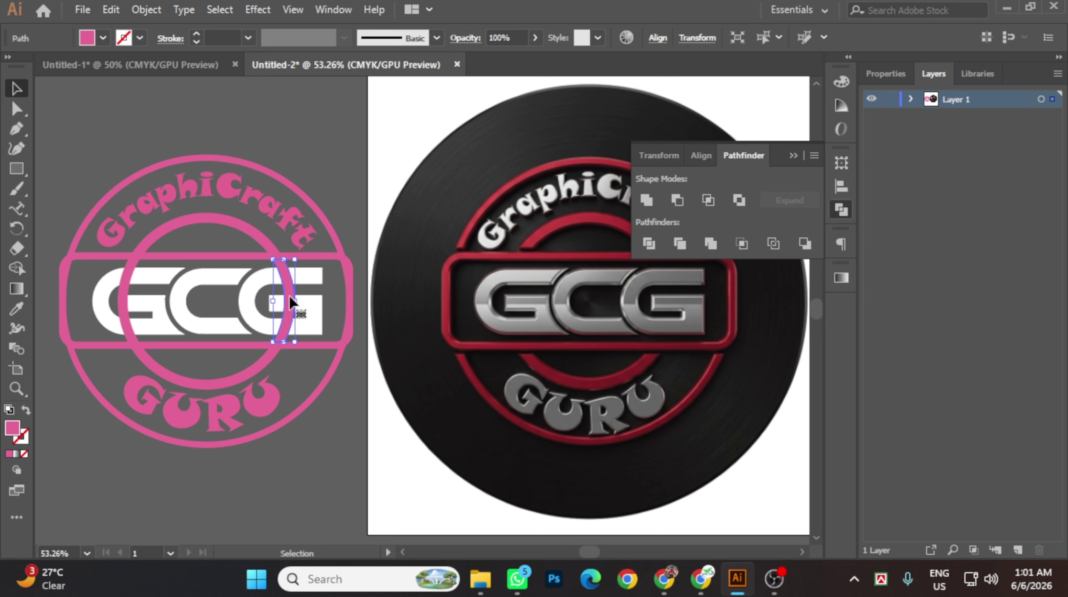
{"action": "key", "text": "Delete"}
{"action": "left_click", "coordinate": [121, 317]}
{"action": "key", "text": "Delete"}
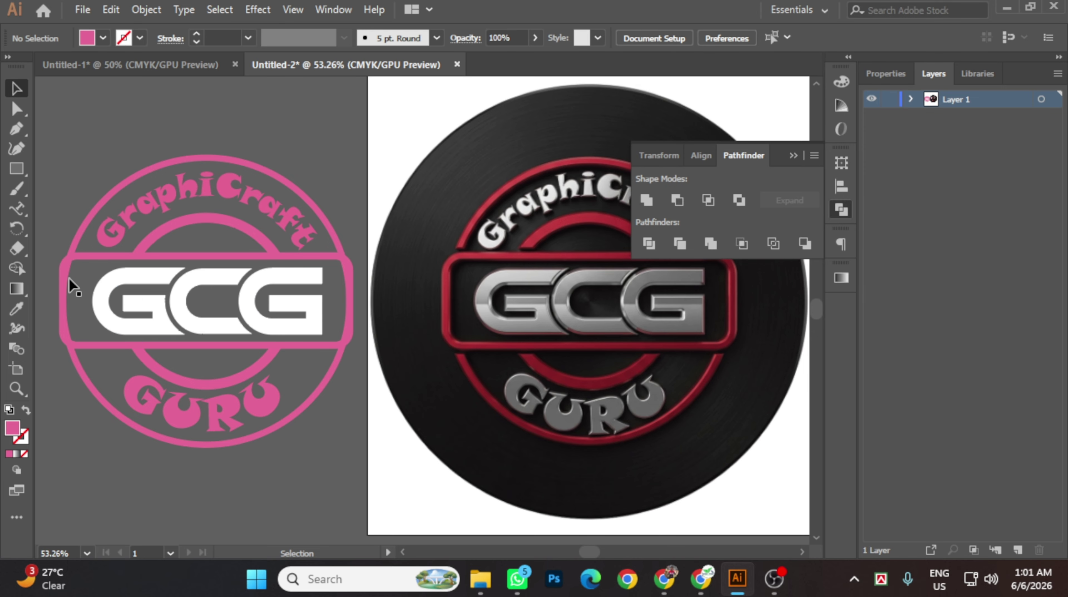
Step: Delete the leftover outer-ring slivers inside the left and right ends of the rounded frame
{"action": "left_click", "coordinate": [72, 294]}
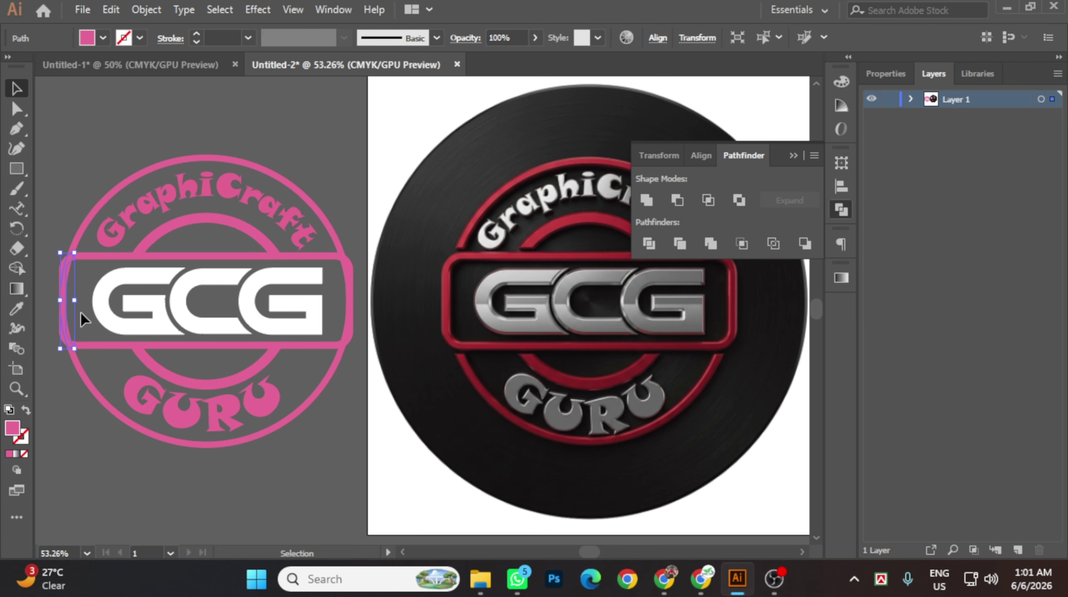
{"action": "left_click", "coordinate": [68, 271]}
{"action": "right_click", "coordinate": [66, 270]}
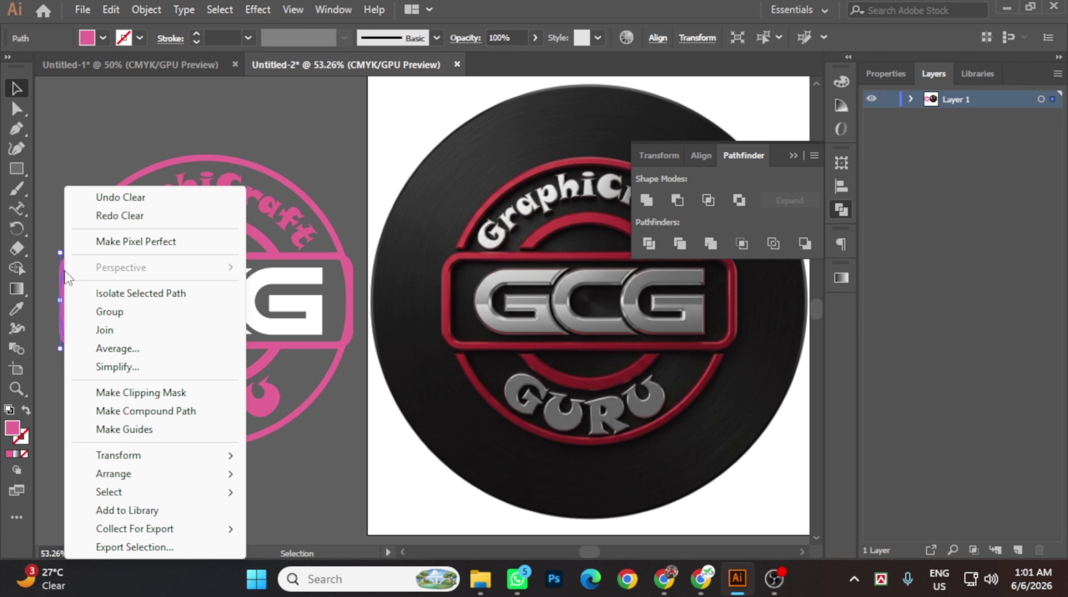
{"action": "left_click", "coordinate": [75, 160]}
{"action": "left_click", "coordinate": [75, 161]}
{"action": "key", "text": "ctrl+plus"}
{"action": "key", "text": "ctrl+plus"}
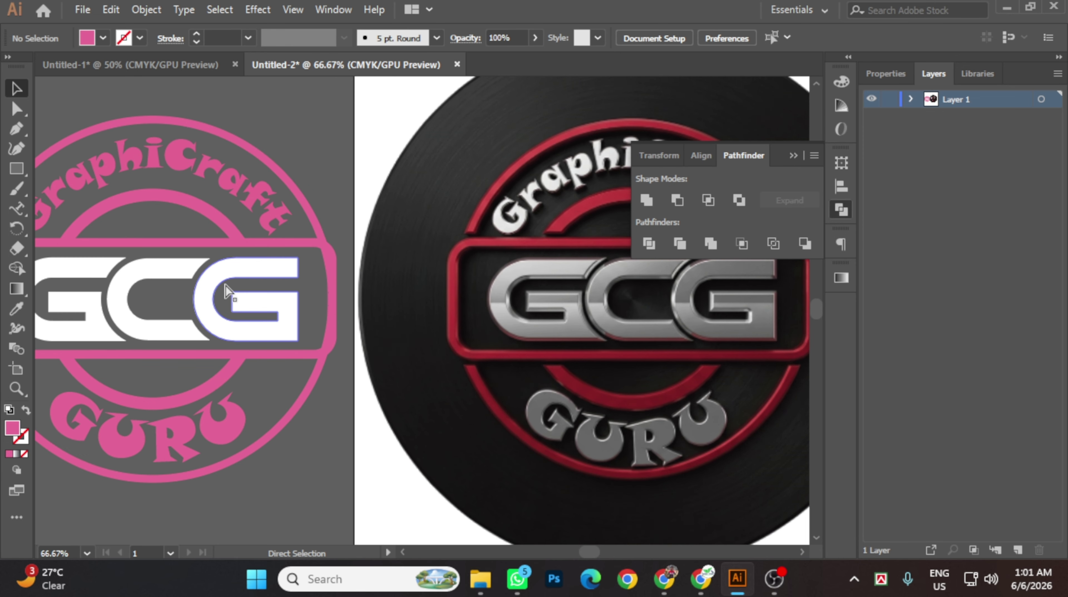
{"action": "left_click", "coordinate": [273, 239]}
{"action": "key", "text": "Delete"}
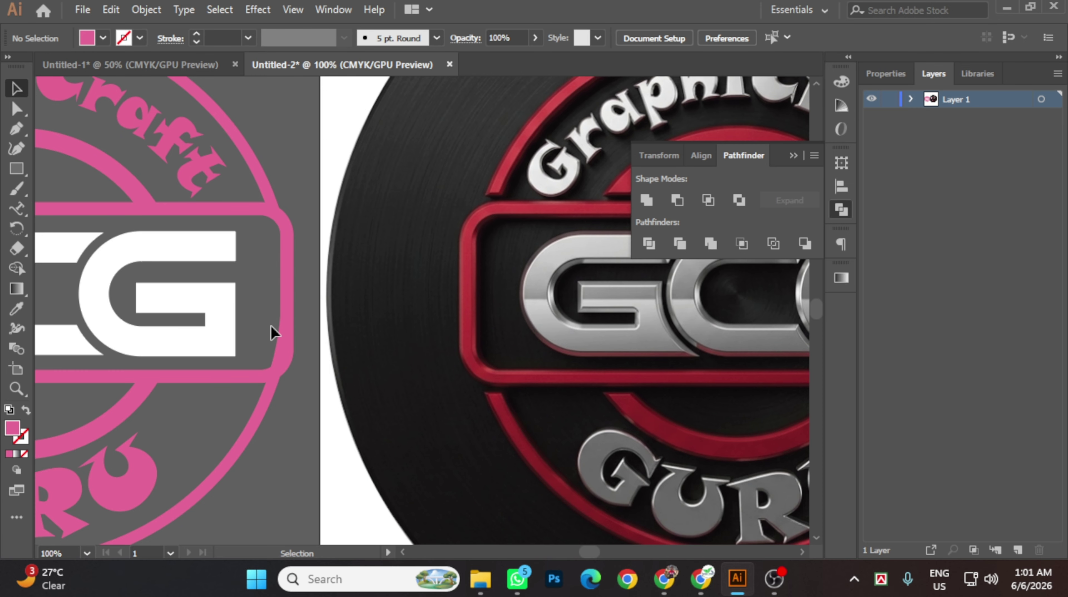
{"action": "left_click_drag", "start_coordinate": [247, 325], "coordinate": [604, 303]}
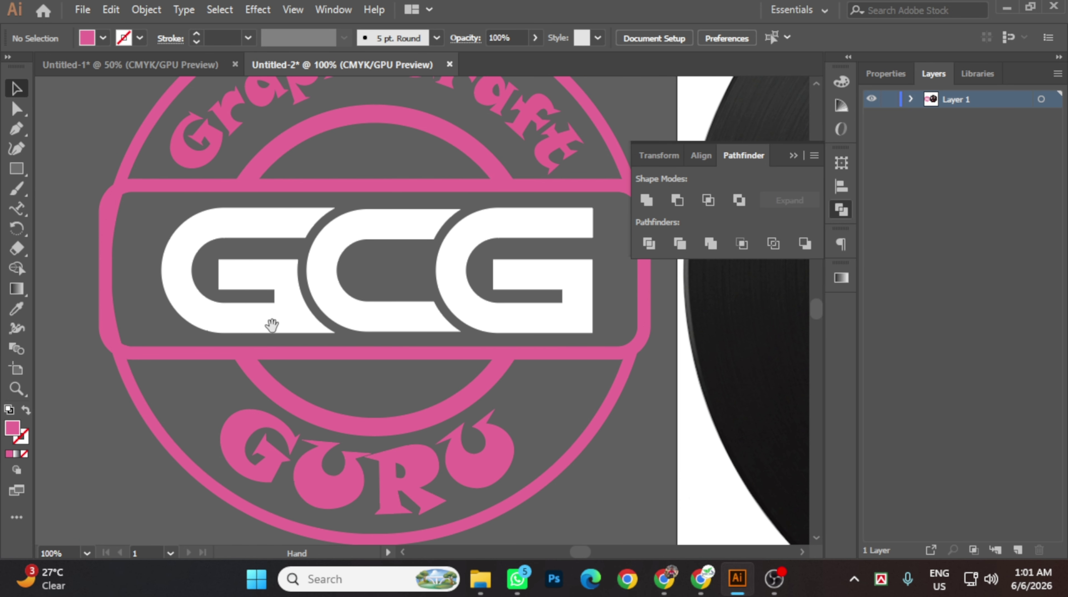
{"action": "left_click", "coordinate": [119, 333]}
{"action": "key", "text": "Delete"}
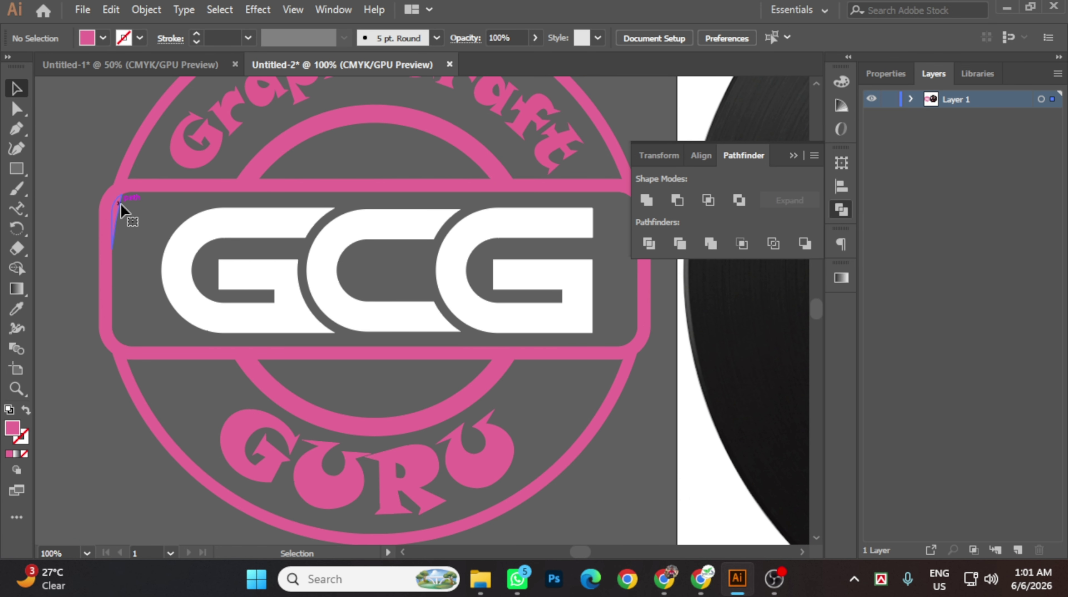
Step: Convert the GraphiCraft and GURU path texts to outlines and deselect everything
{"action": "key", "text": "ctrl+minus"}
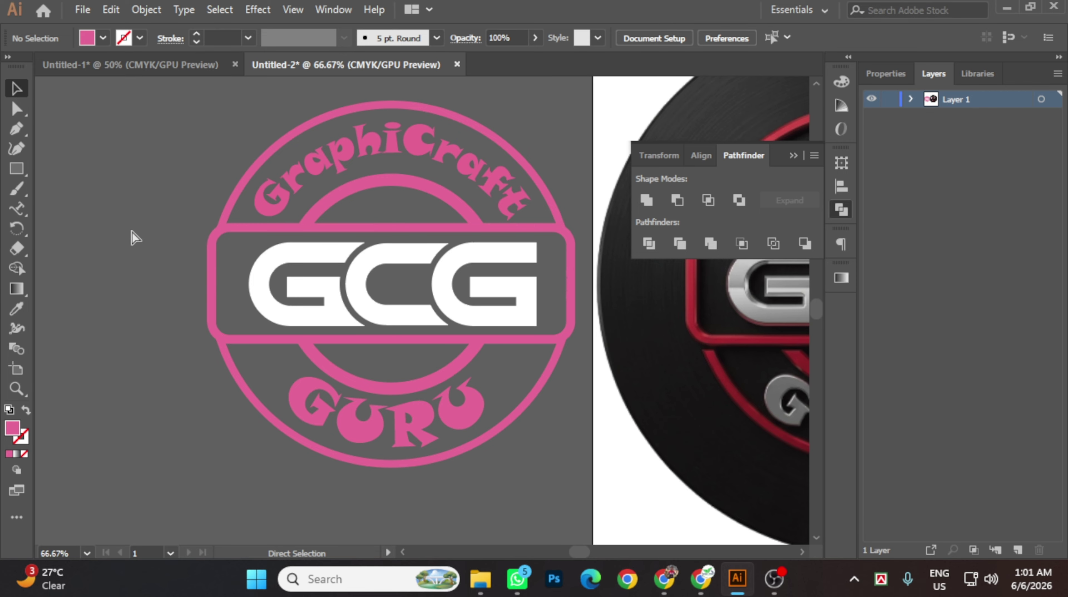
{"action": "left_click_drag", "start_coordinate": [496, 144], "coordinate": [408, 141]}
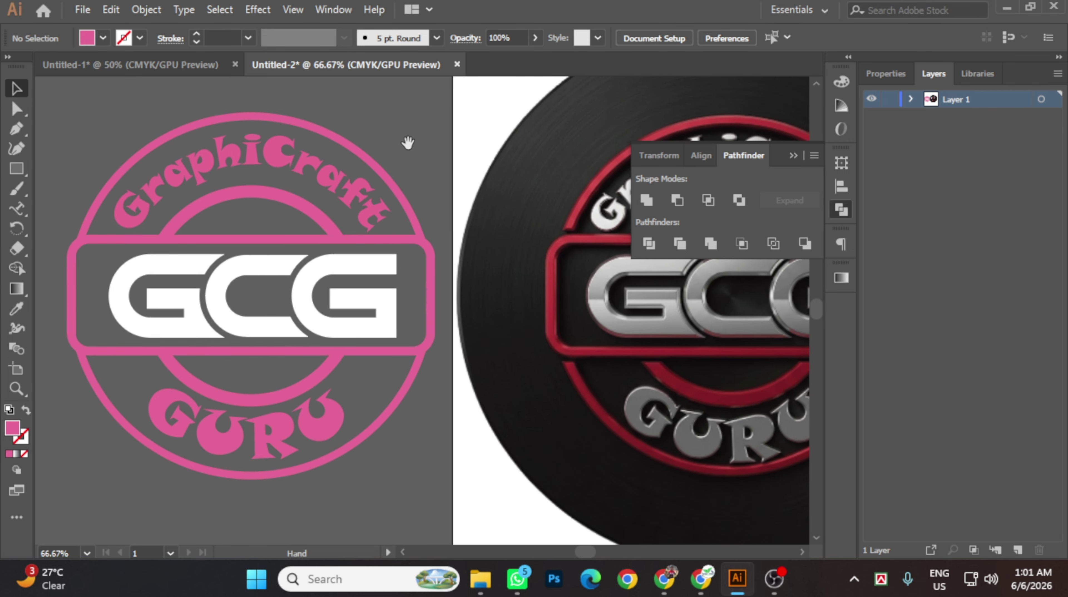
{"action": "left_click", "coordinate": [195, 169]}
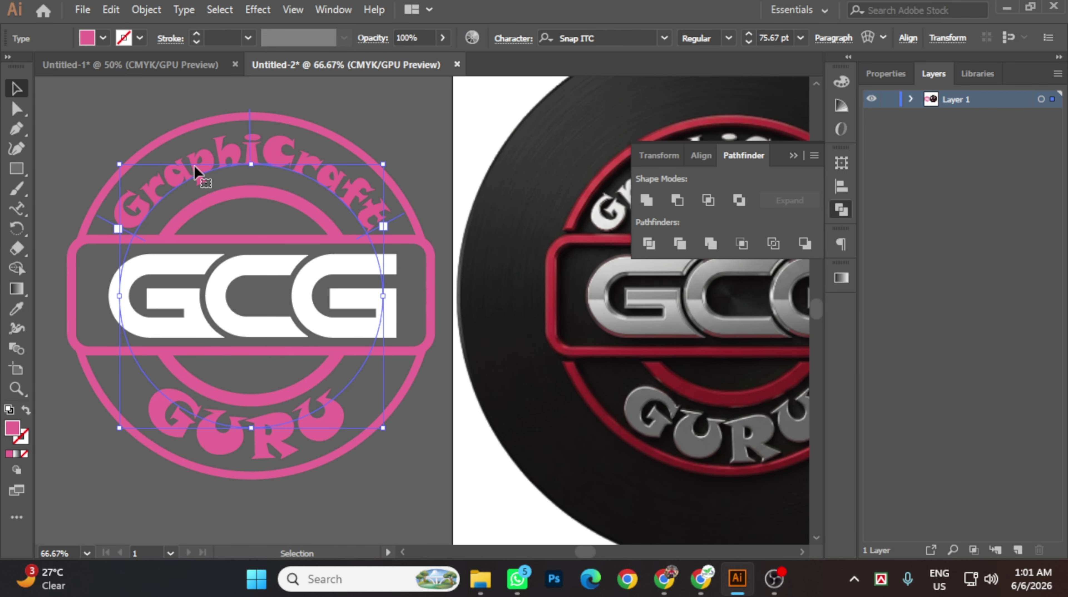
{"action": "right_click", "coordinate": [344, 177]}
{"action": "left_click", "coordinate": [427, 294]}
{"action": "left_click", "coordinate": [317, 410]}
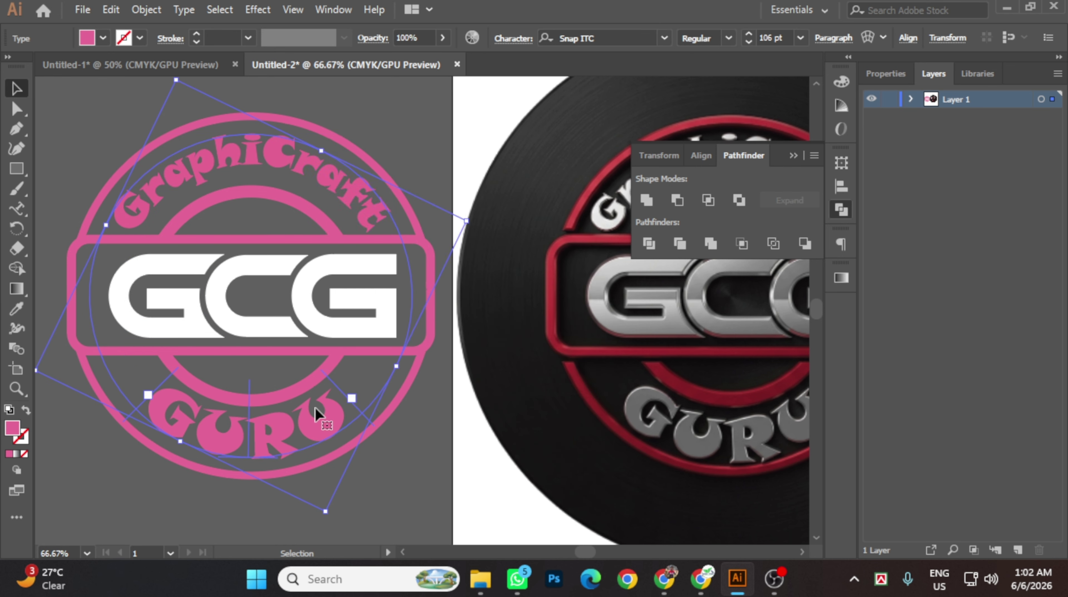
{"action": "right_click", "coordinate": [317, 409]}
{"action": "left_click", "coordinate": [407, 198]}
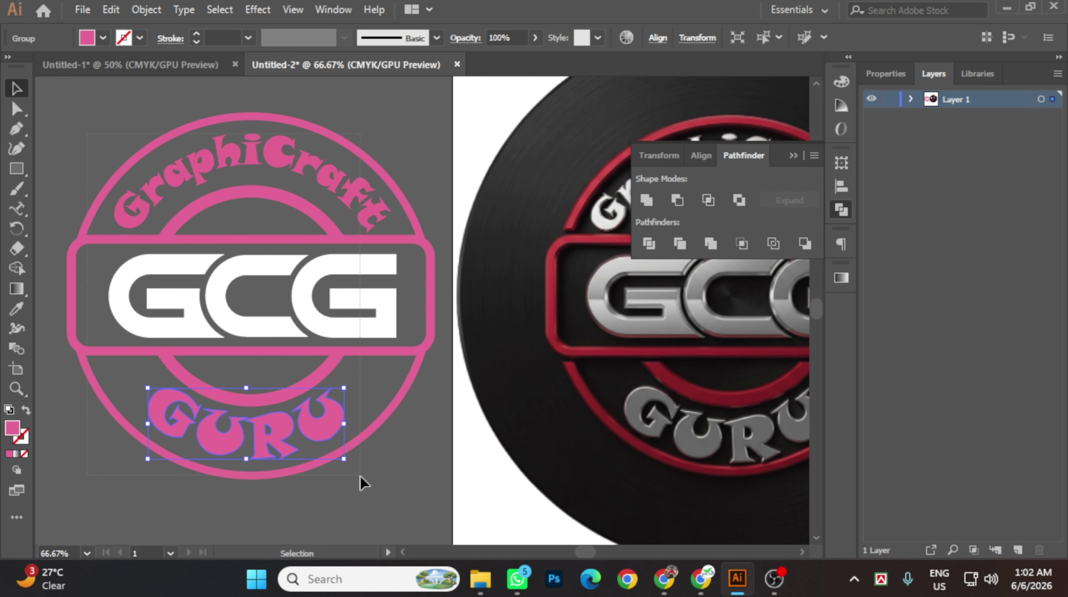
{"action": "key", "text": "ctrl+a"}
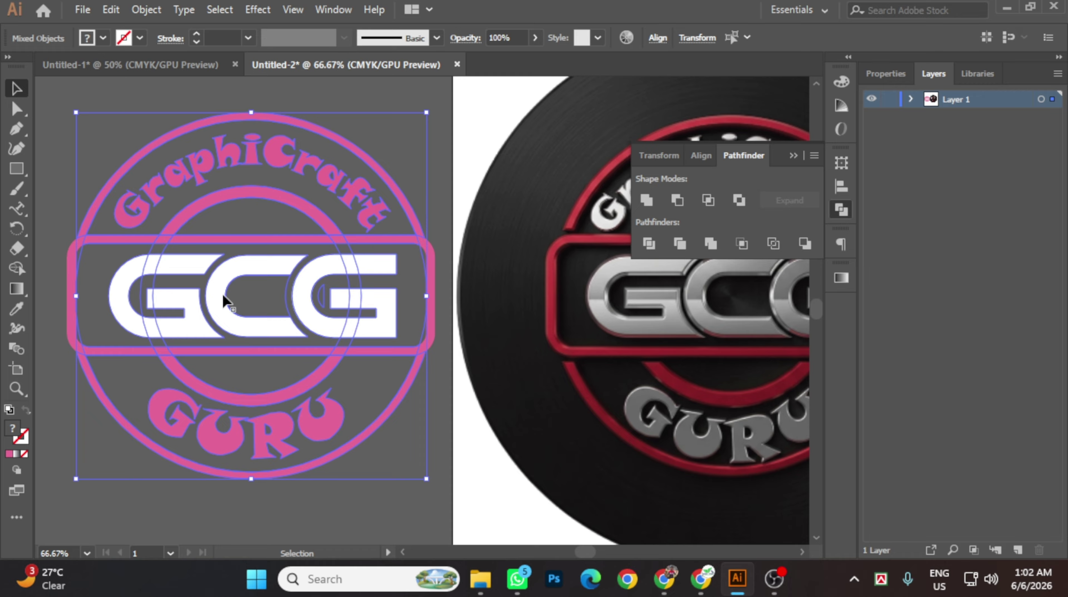
{"action": "left_click", "coordinate": [86, 149]}
Step: Draw a short diagonal line with no fill or stroke outside the logo's upper-left edge
{"action": "left_click", "coordinate": [17, 168]}
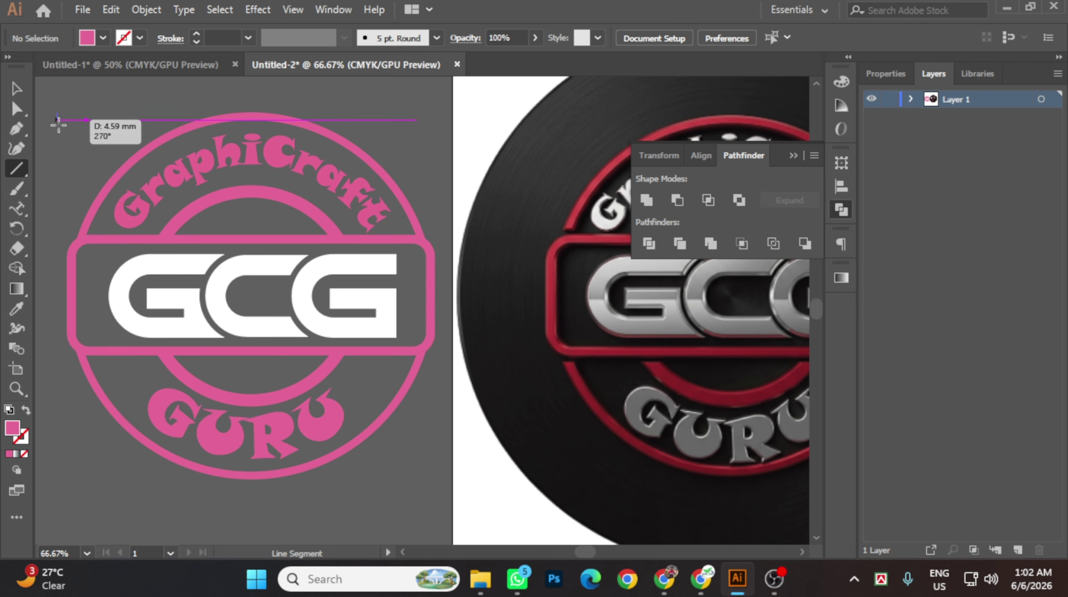
{"action": "left_click_drag", "start_coordinate": [57, 112], "coordinate": [72, 189]}
{"action": "left_click", "coordinate": [17, 93]}
Step: Add the Magic Wand to the toolset, select all unfilled, unstroked paths matching the line with it, and delete them
{"action": "left_click", "coordinate": [17, 517]}
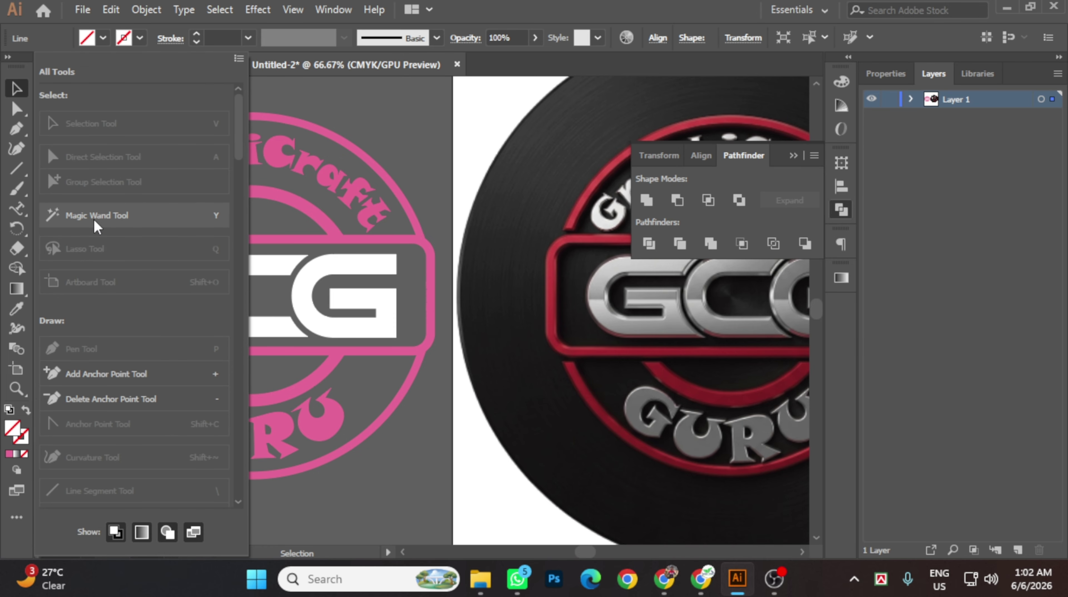
{"action": "left_click", "coordinate": [416, 142]}
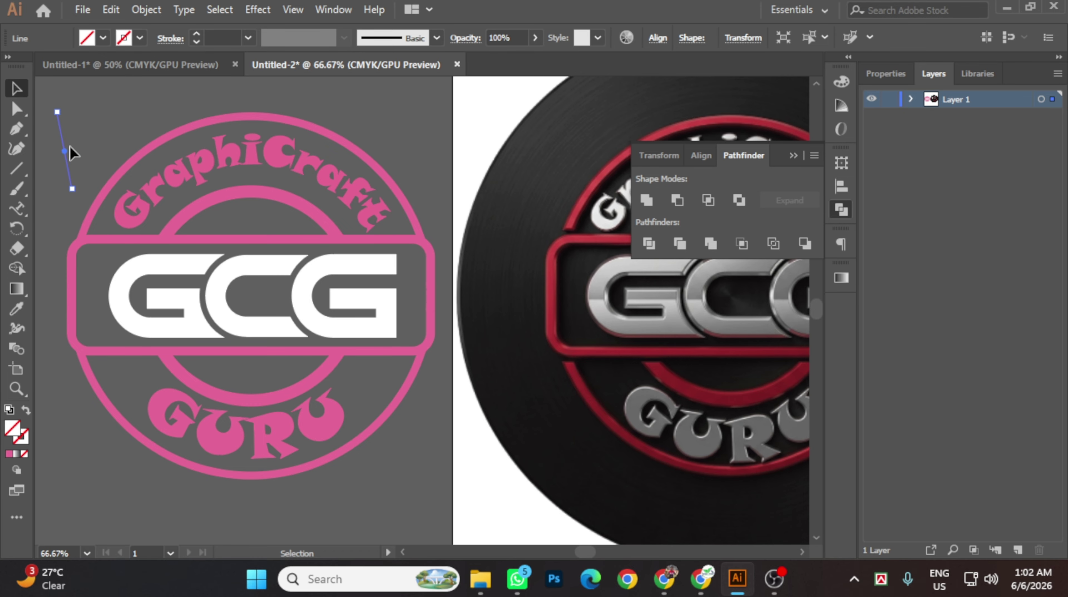
{"action": "left_click", "coordinate": [17, 517]}
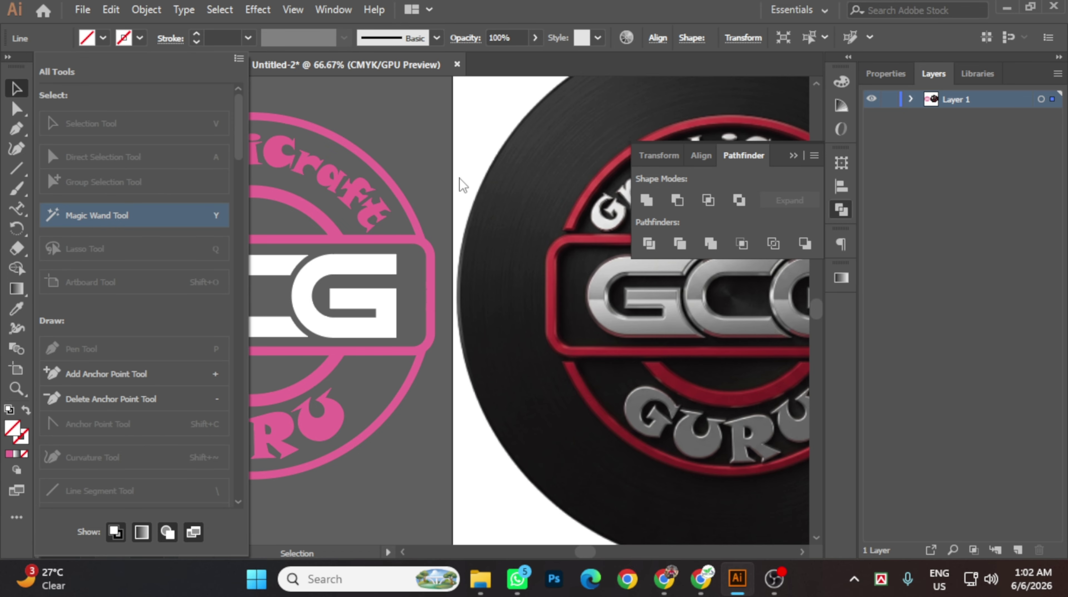
{"action": "left_click", "coordinate": [416, 154]}
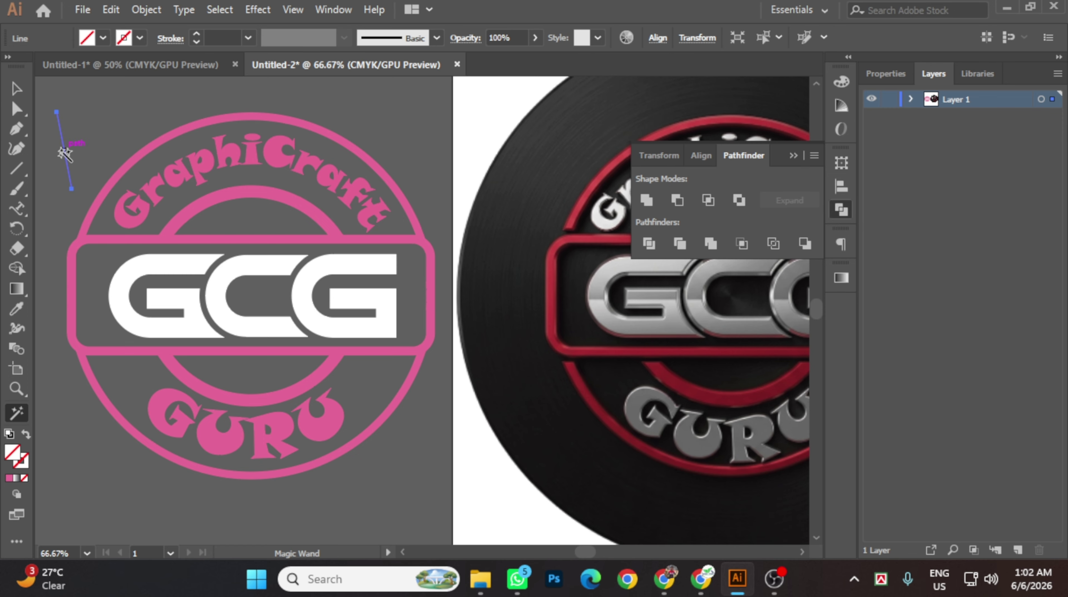
{"action": "key", "text": "ctrl+a"}
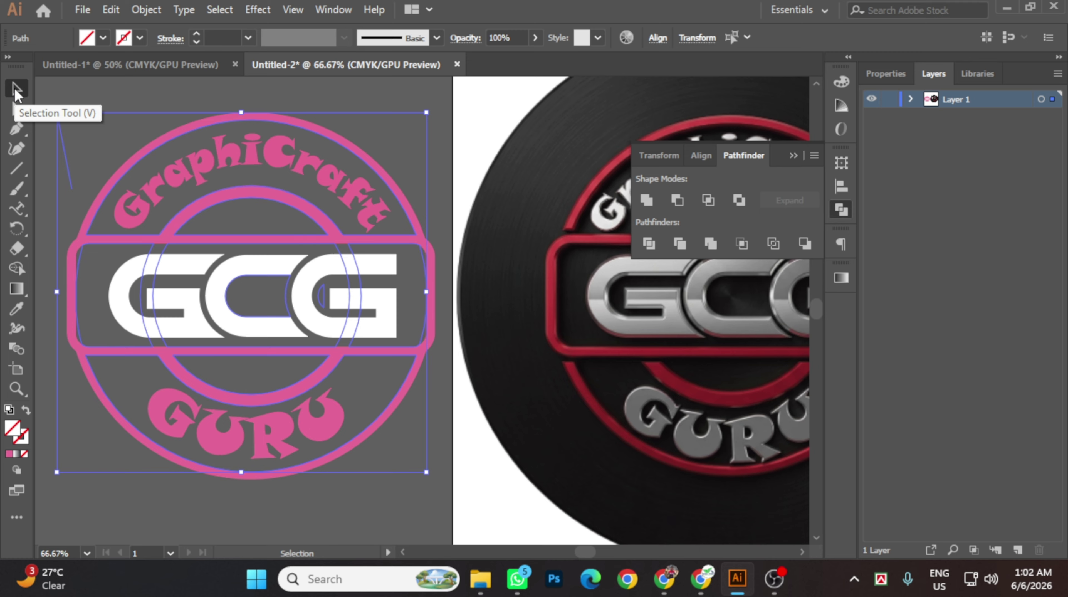
{"action": "key", "text": "ctrl+shift+a"}
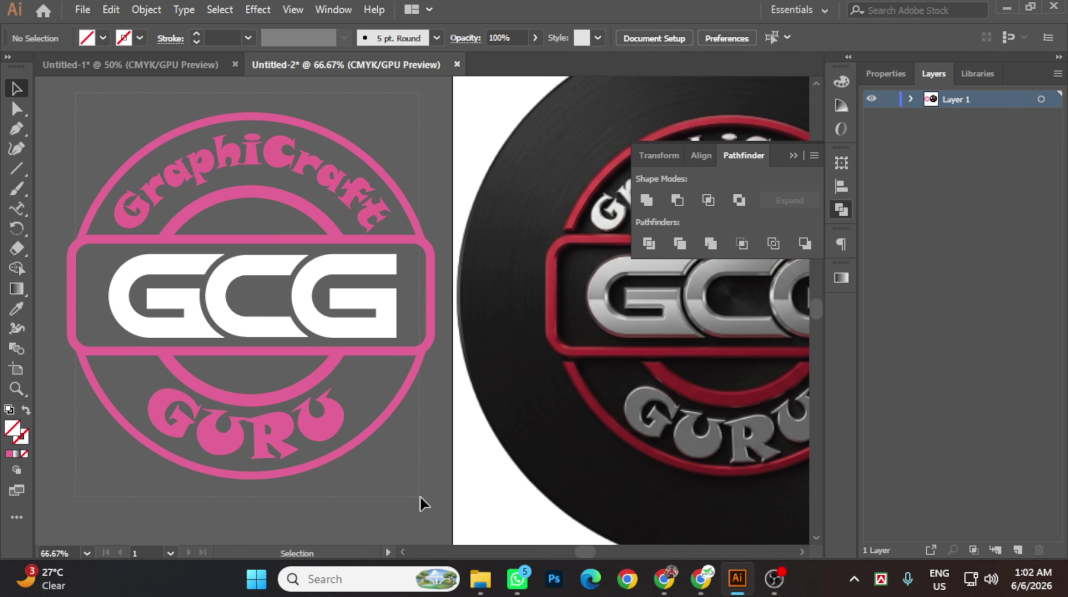
Step: Unite the ring pieces with the rounded frame using Pathfinder, leaving out the curved lettering and the GCG letters
{"action": "key", "text": "ctrl+a"}
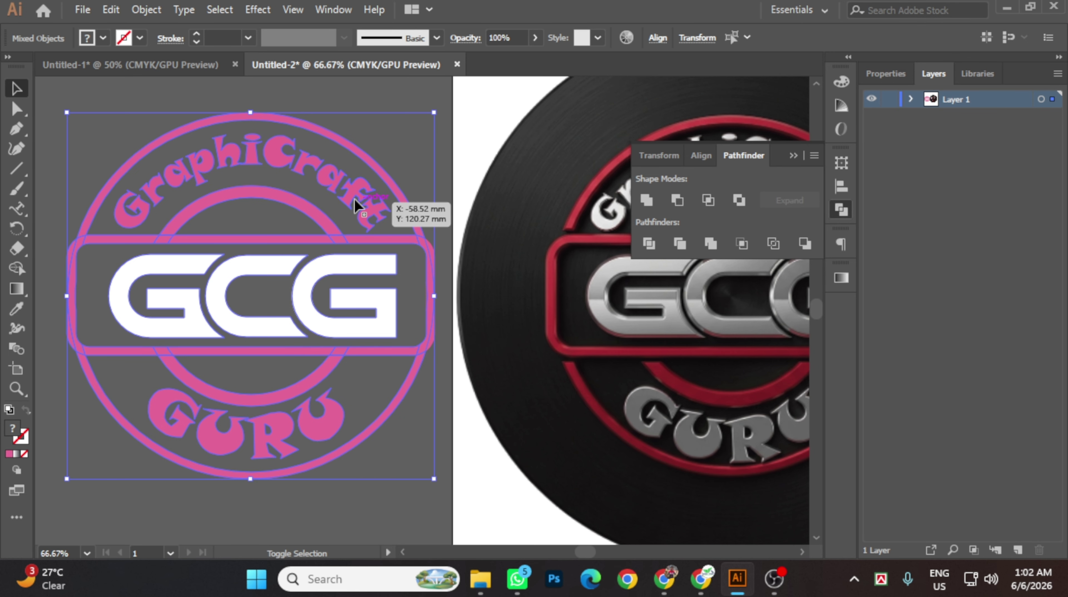
{"action": "left_click", "coordinate": [327, 367], "text": "shift"}
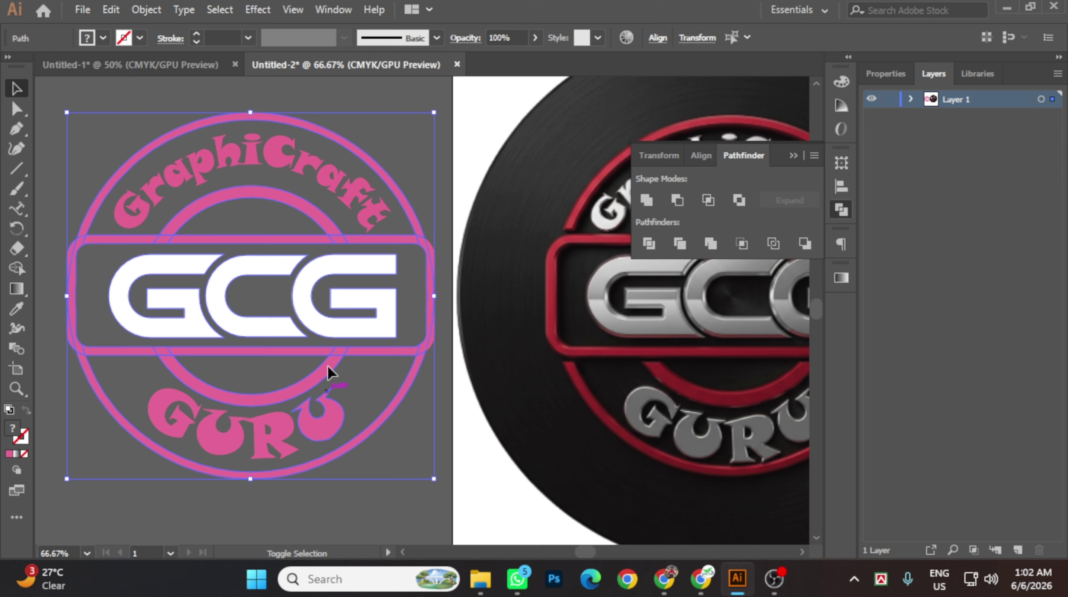
{"action": "left_click", "coordinate": [318, 319], "text": "shift"}
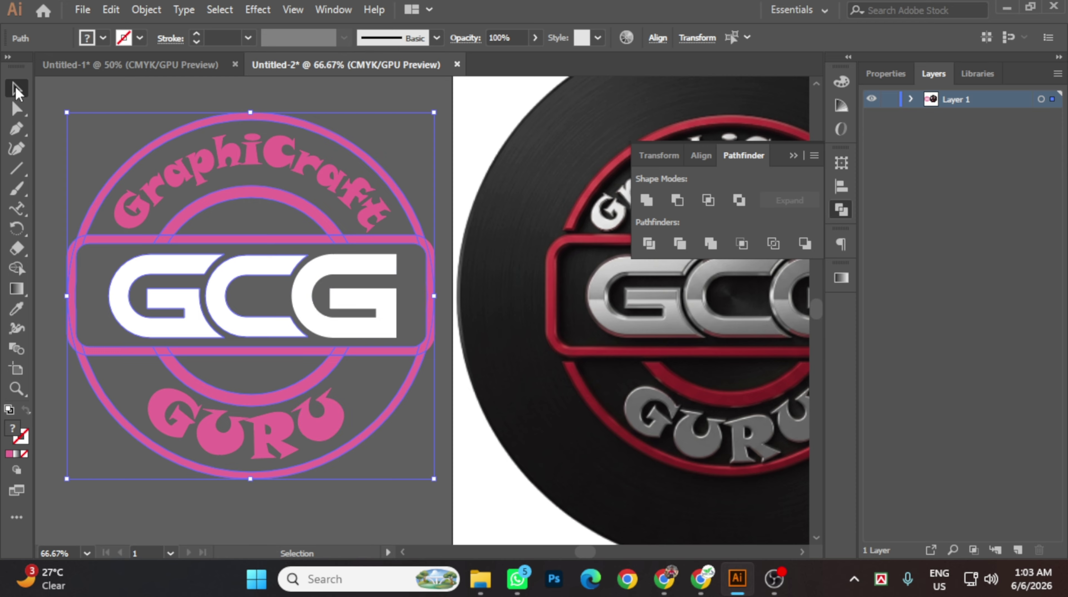
{"action": "left_click", "coordinate": [647, 201]}
{"action": "key", "text": "ctrl+z"}
{"action": "left_click", "coordinate": [210, 272], "text": "shift"}
{"action": "left_click", "coordinate": [647, 202]}
{"action": "left_click", "coordinate": [444, 97]}
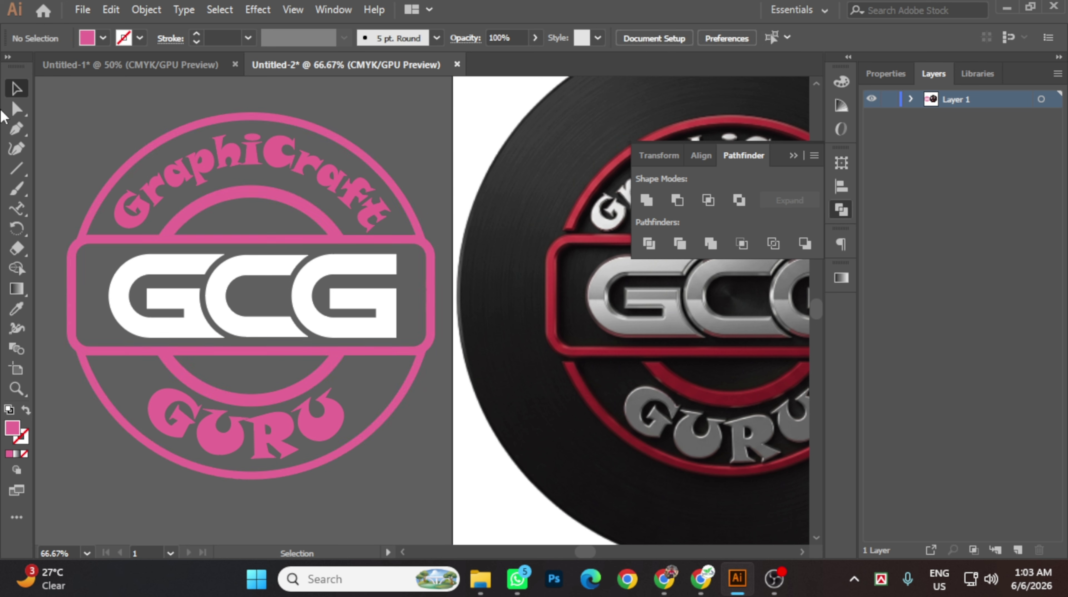
Step: Reselect the frame and ring shapes without any lettering and unite them into one compound shape
{"action": "left_click", "coordinate": [381, 166]}
{"action": "left_click", "coordinate": [446, 106]}
{"action": "key", "text": "ctrl+a"}
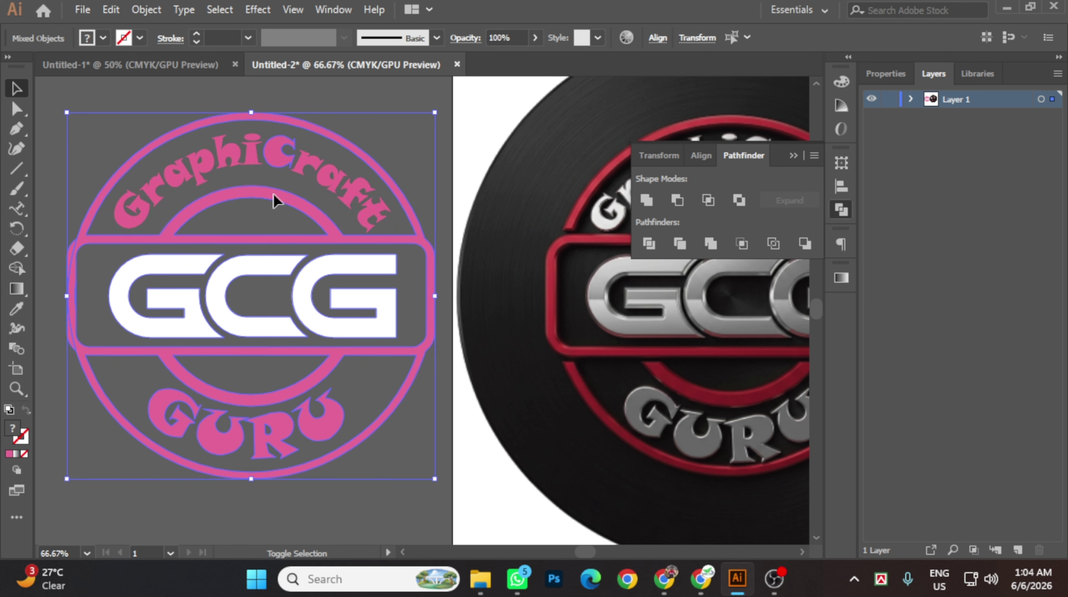
{"action": "left_click", "coordinate": [204, 337], "text": "shift"}
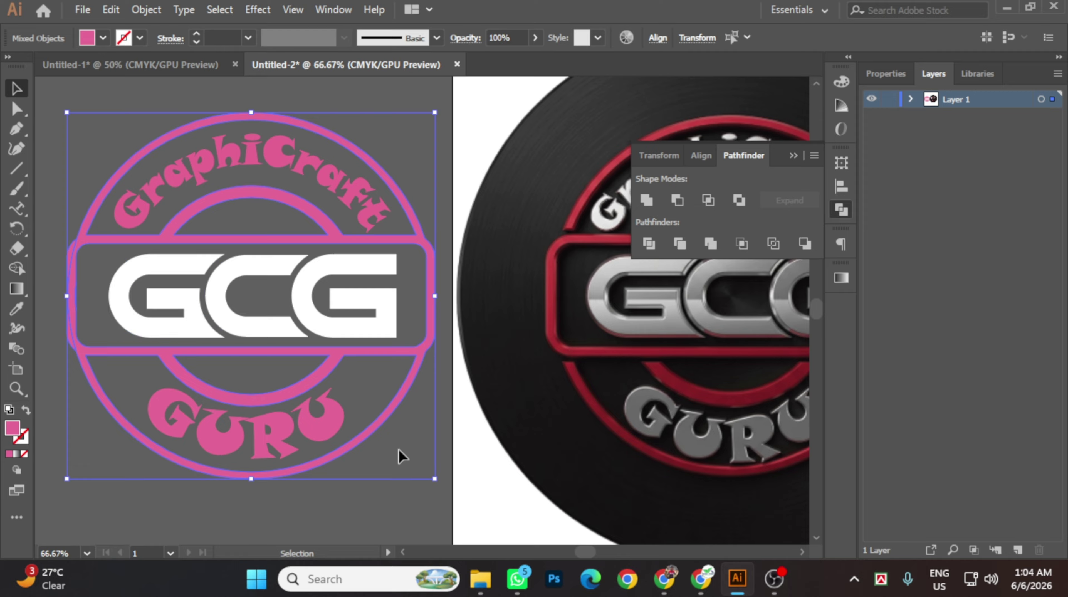
{"action": "right_click", "coordinate": [270, 334]}
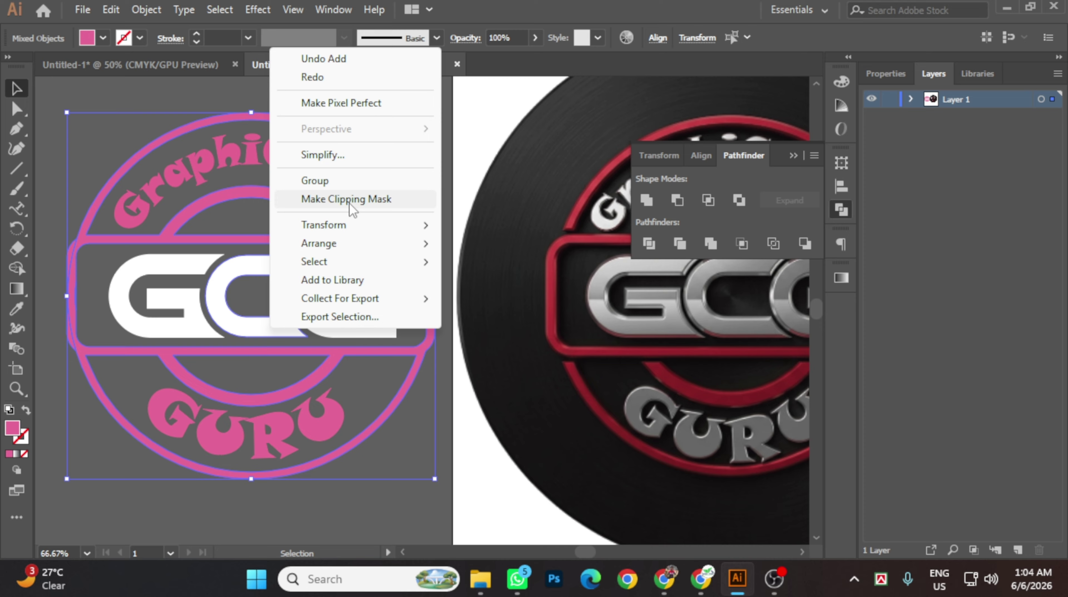
{"action": "left_click", "coordinate": [645, 200]}
{"action": "left_click", "coordinate": [645, 201]}
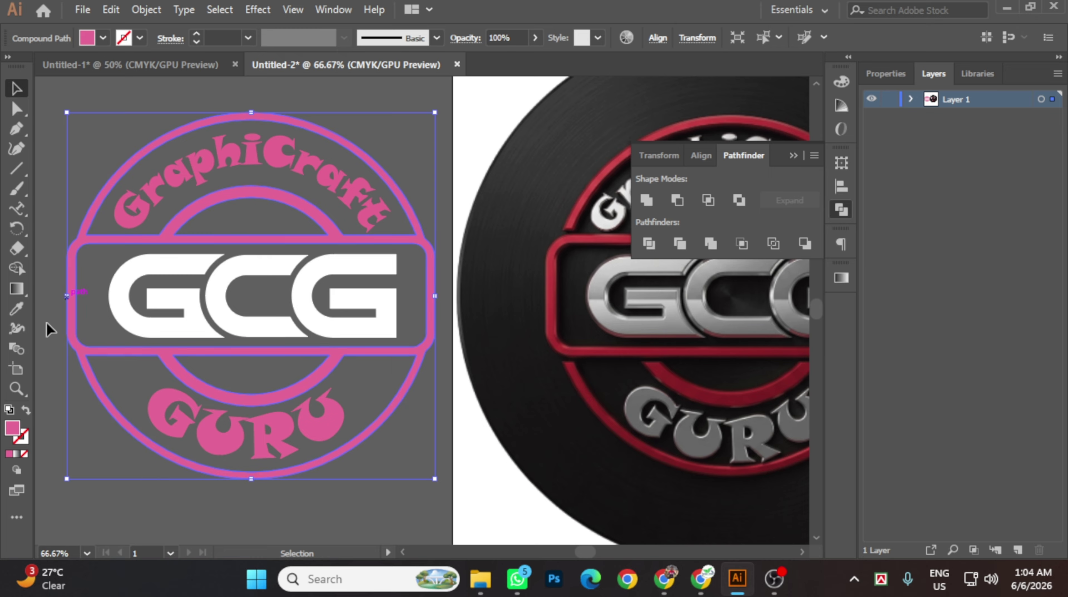
Step: Fill the united rings and rounded frame with white
{"action": "double_click", "coordinate": [18, 435]}
{"action": "left_click", "coordinate": [311, 169]}
{"action": "left_click", "coordinate": [710, 182]}
Step: Fill the curved GraphiCraft and GURU lettering with white
{"action": "left_click", "coordinate": [238, 167]}
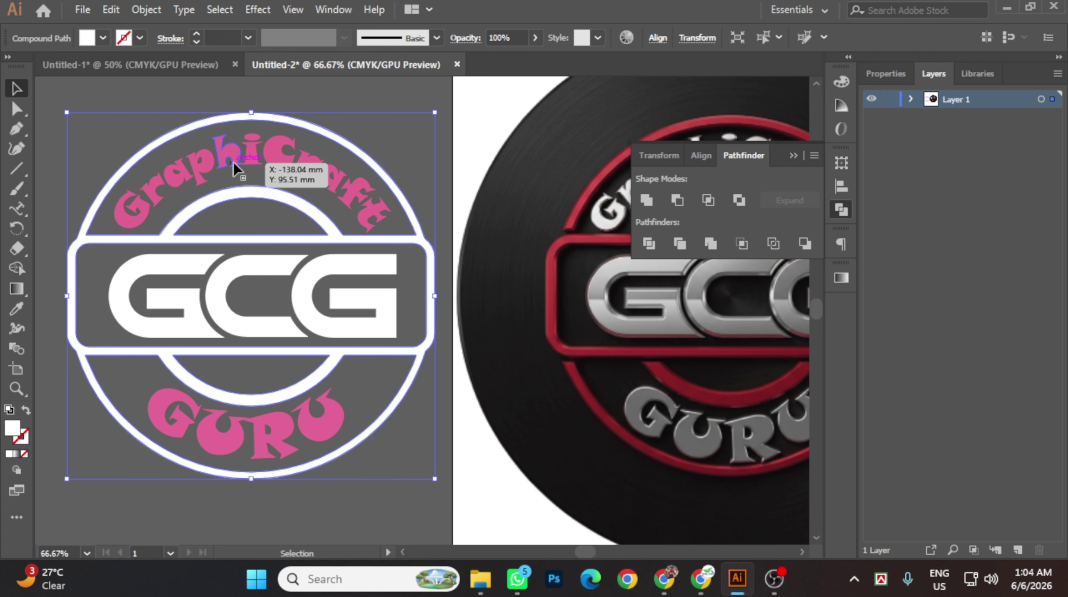
{"action": "left_click", "coordinate": [256, 438], "text": "shift"}
{"action": "double_click", "coordinate": [12, 430]}
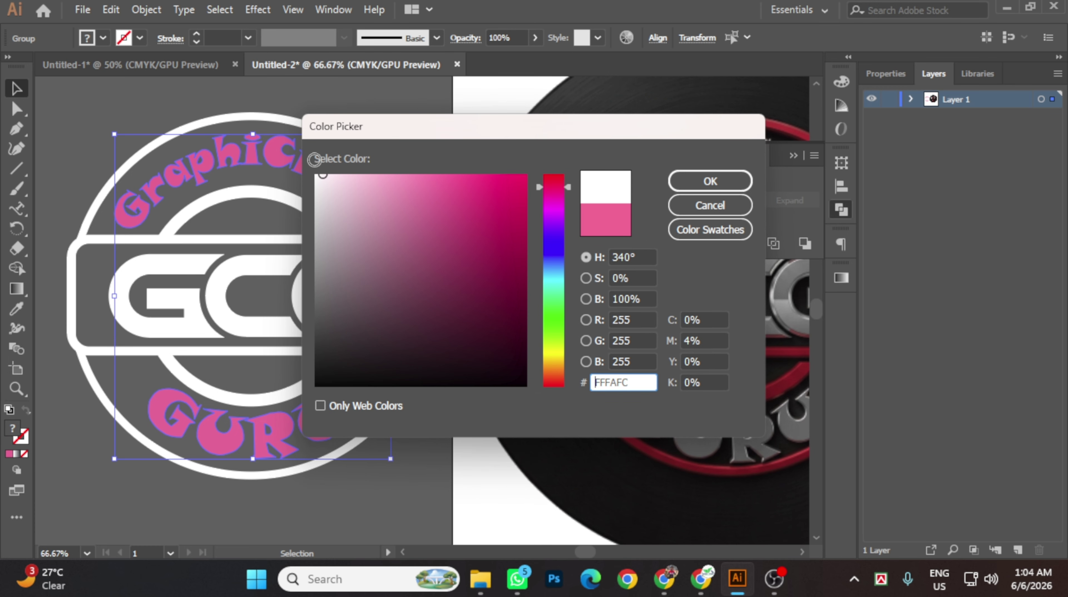
{"action": "left_click", "coordinate": [312, 160]}
{"action": "left_click", "coordinate": [685, 180]}
Step: Select the complete white logo, including rings, frame and all lettering, and group it
{"action": "left_click", "coordinate": [400, 159]}
{"action": "left_click_drag", "start_coordinate": [400, 159], "coordinate": [106, 506]}
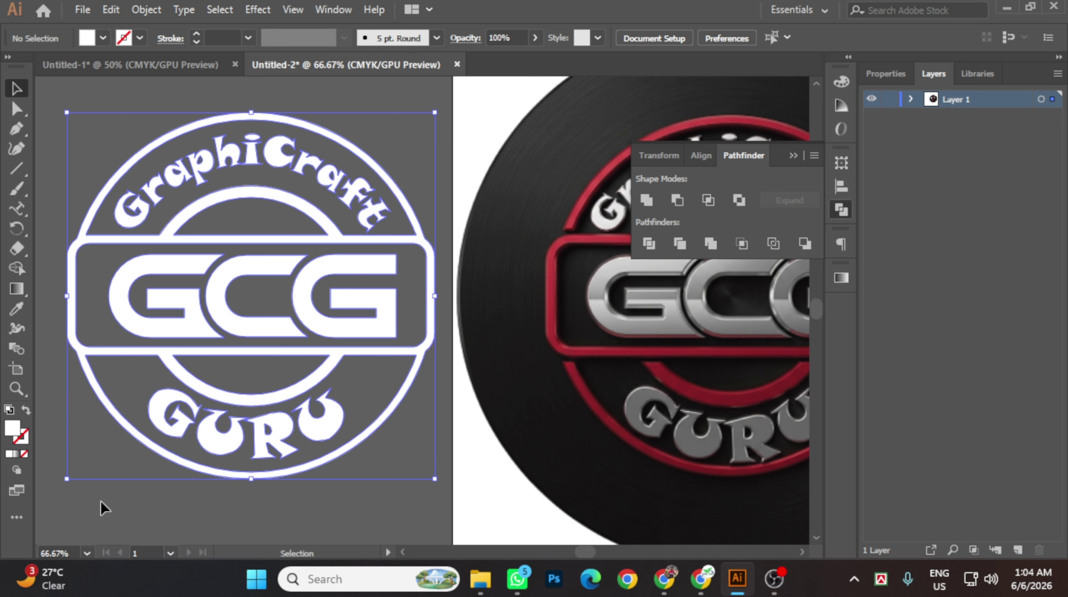
{"action": "right_click", "coordinate": [237, 320]}
{"action": "left_click", "coordinate": [283, 166]}
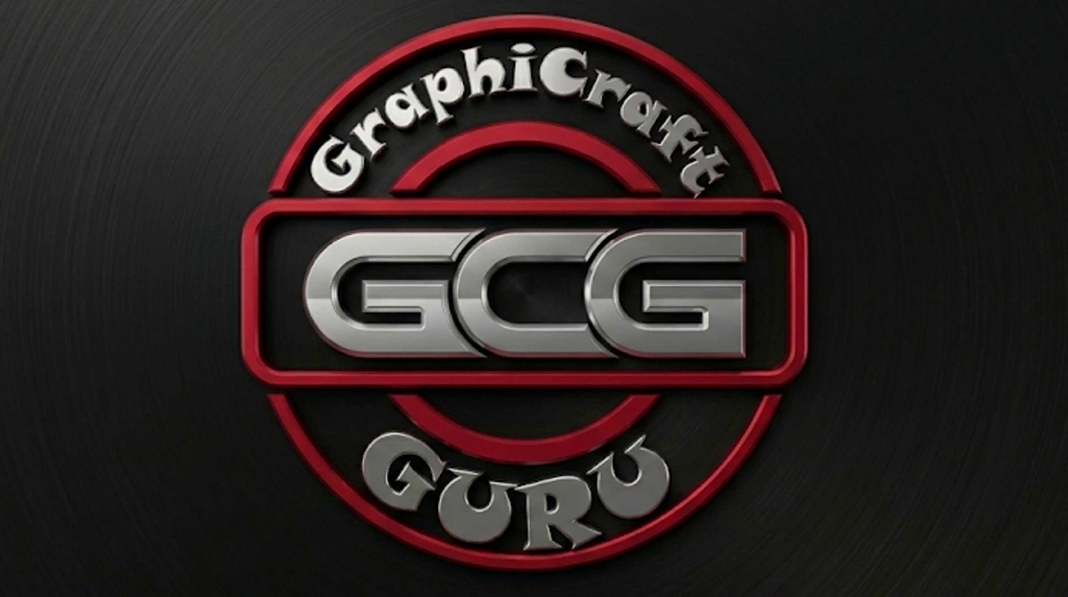